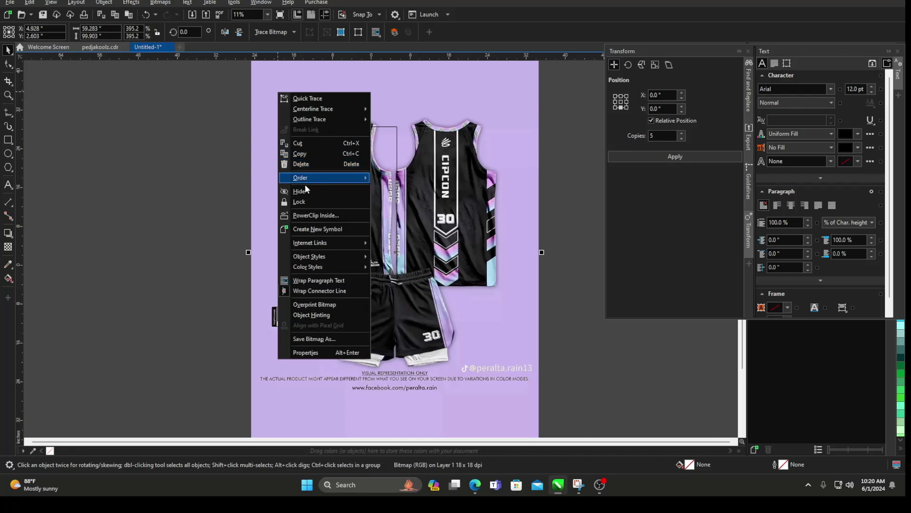
Lock the mockup image and draw a tall rectangle about 4.24 by 33.95 in over the side panels between the two jerseys
click(306, 202)
click(11, 140)
scroll(327, 239, up, 4)
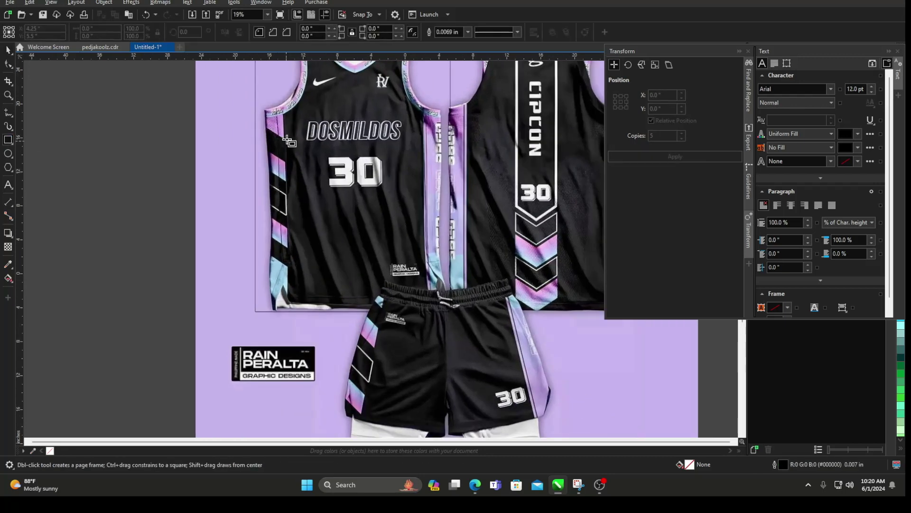
scroll(316, 240, down, 3)
scroll(288, 159, up, 1)
scroll(289, 160, down, 2)
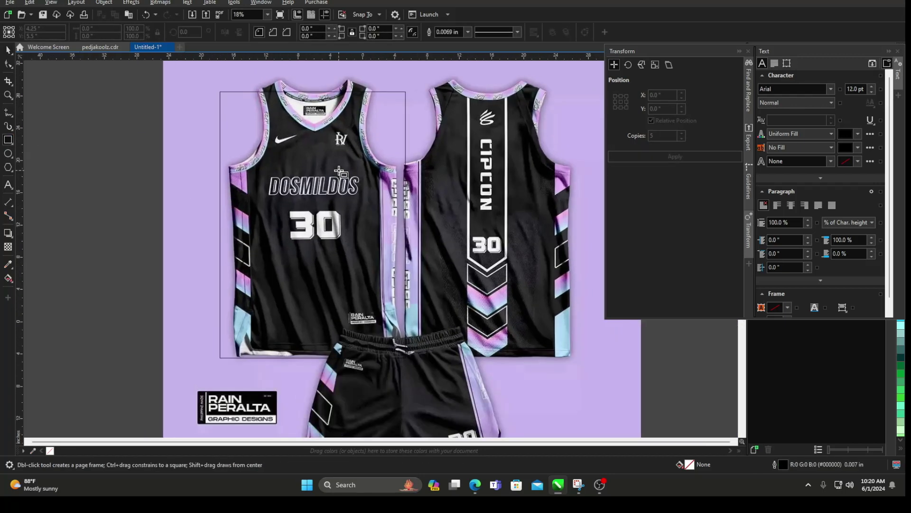
drag(380, 137, 410, 377)
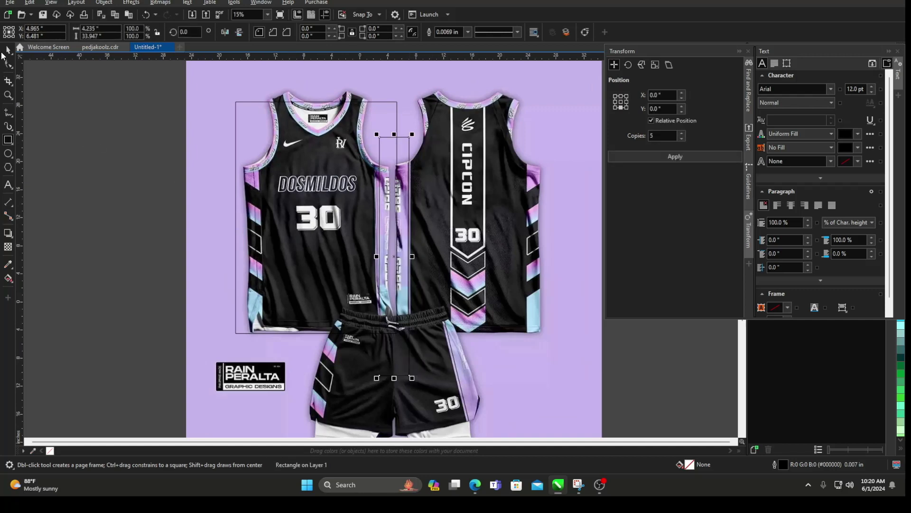
Make a narrow mirrored copy of the tall rectangle as a trim strip beside its edge facing the front jersey
scroll(234, 146, up, 1)
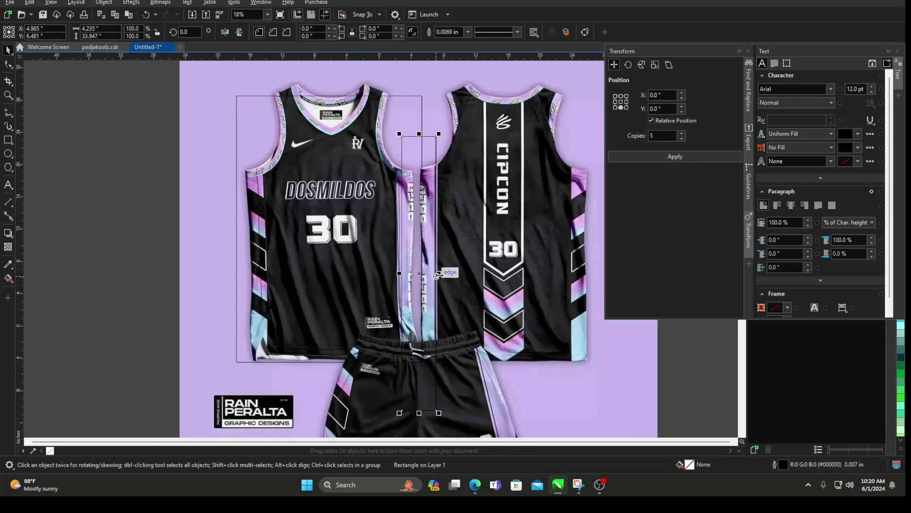
mouse_move(412, 256)
mouse_down()
mouse_move(379, 256)
mouse_move(396, 273)
mouse_move(417, 250)
mouse_move(397, 252)
mouse_move(407, 246)
mouse_up()
scroll(398, 266, up, 9)
scroll(382, 252, up, 3)
scroll(382, 252, up, 1)
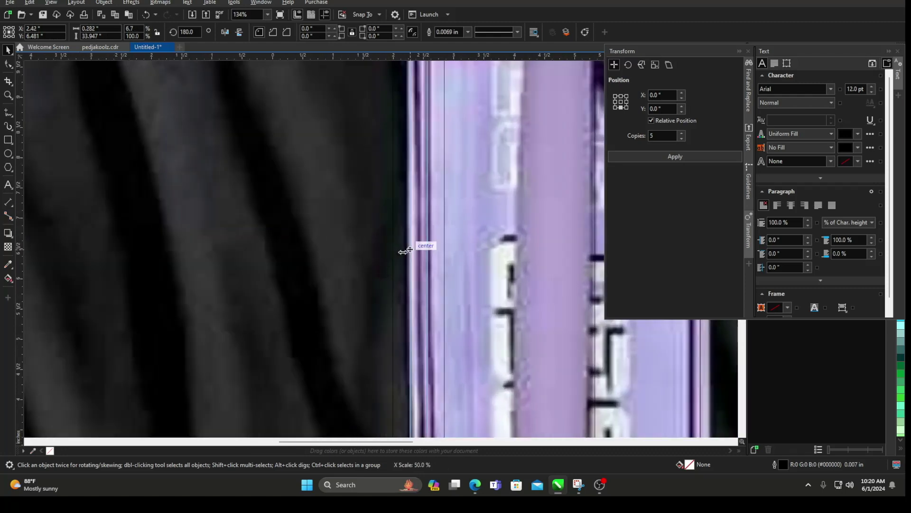
scroll(407, 237, down, 7)
scroll(407, 229, down, 8)
key(Escape)
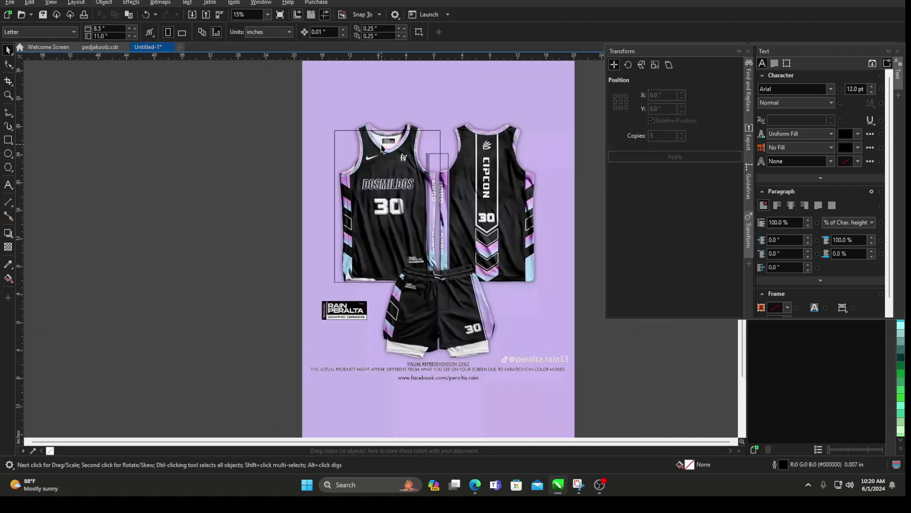
Draw a rectangle about 4.96 by 2.85 in over the upper gradient stripe on the front jersey's outer side panel
click(7, 139)
scroll(337, 174, up, 2)
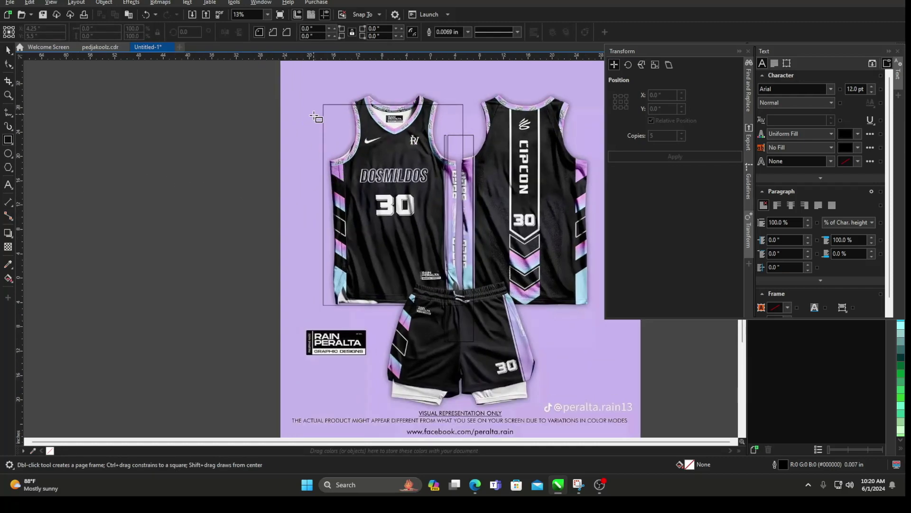
drag(312, 108, 335, 214)
scroll(340, 134, up, 3)
scroll(326, 222, up, 3)
scroll(326, 224, up, 4)
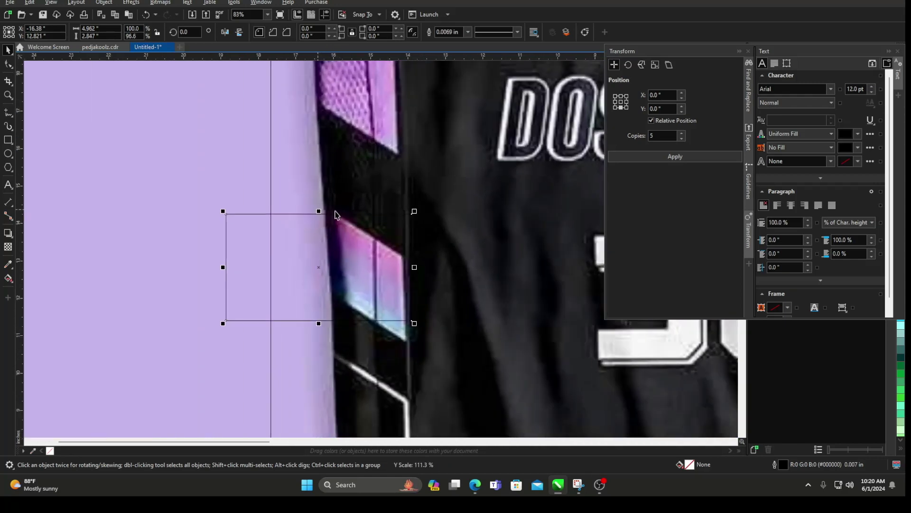
click(337, 214)
drag(412, 264, 412, 372)
key(ctrl+z)
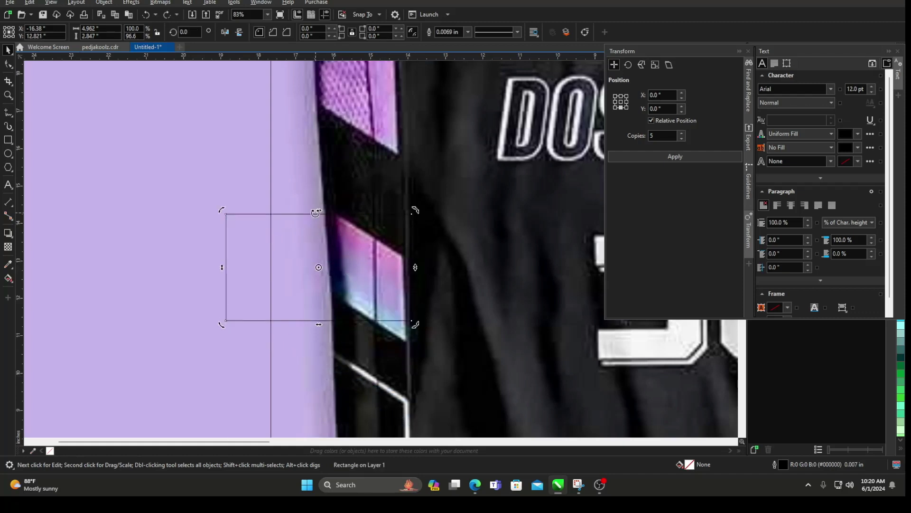
click(316, 212)
drag(325, 213, 333, 228)
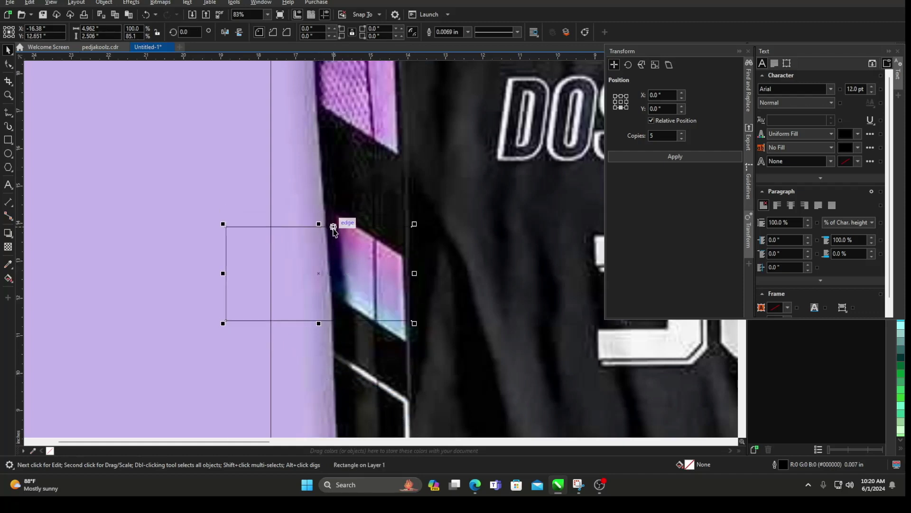
click(392, 268)
drag(416, 271, 408, 394)
drag(407, 344, 399, 252)
key(ctrl+z)
key(ctrl+z)
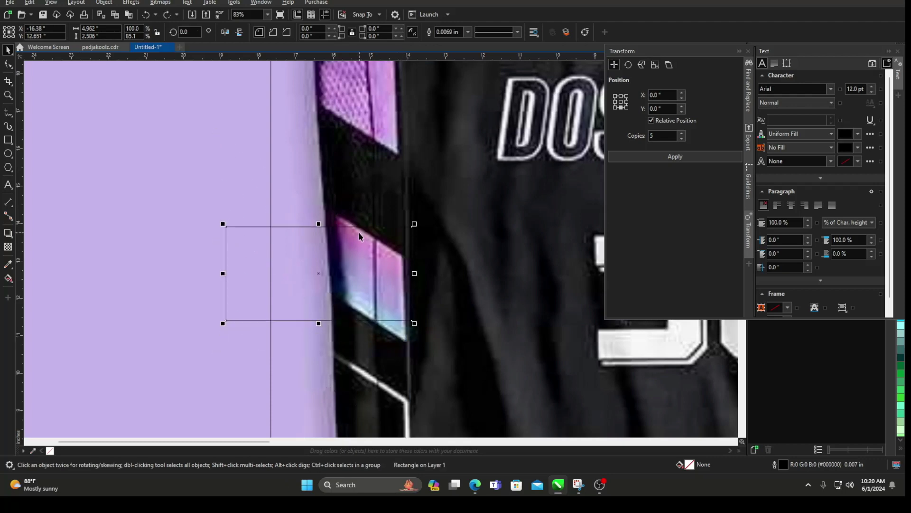
Reduce the stripe rectangle's height to about 2.17 in and skew it to follow the slant of the gradient stripe
drag(317, 226, 318, 235)
click(319, 236)
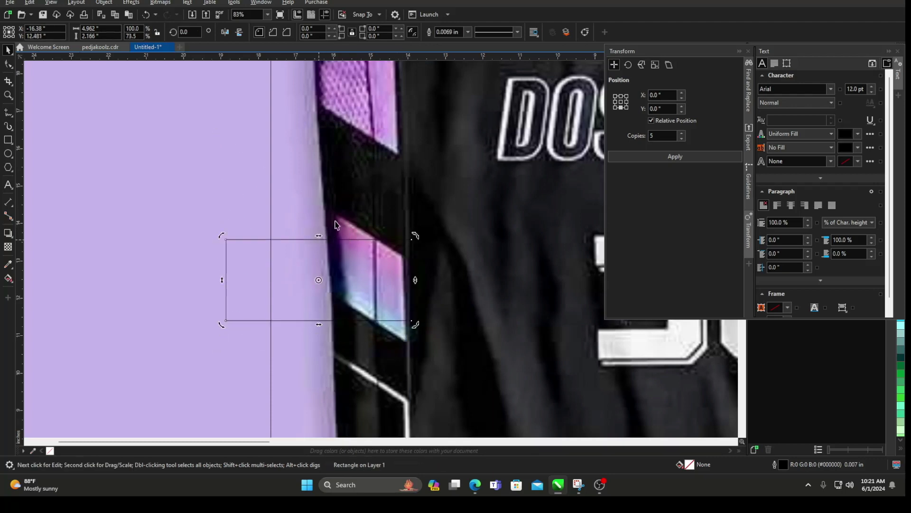
scroll(399, 251, down, 3)
drag(388, 256, 371, 266)
Place a copy of the skewed rectangle over the white-outlined stripe below and fit it to the outline's edge
scroll(382, 285, up, 2)
scroll(370, 182, down, 2)
scroll(371, 259, up, 3)
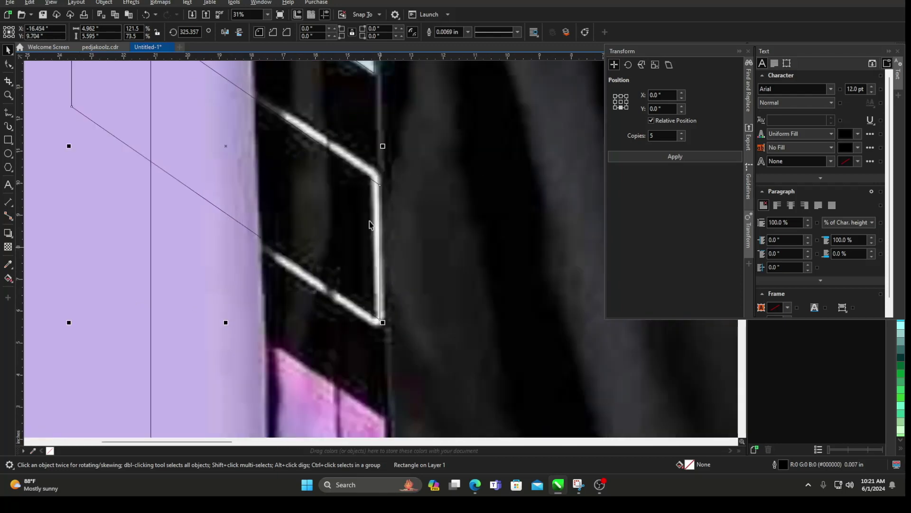
drag(380, 186, 377, 183)
scroll(377, 184, down, 4)
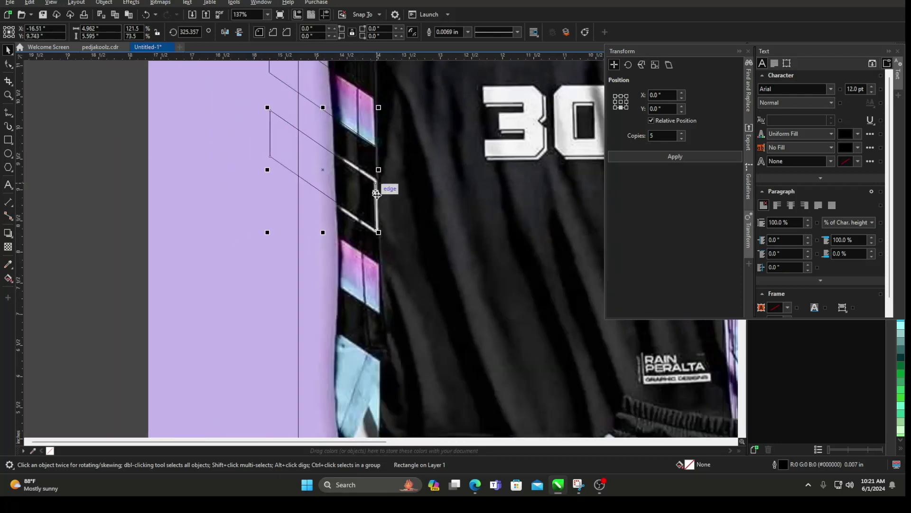
Duplicate the skewed rectangle onto the lower gradient stripe and adjust its position to match the stripe
click(364, 153)
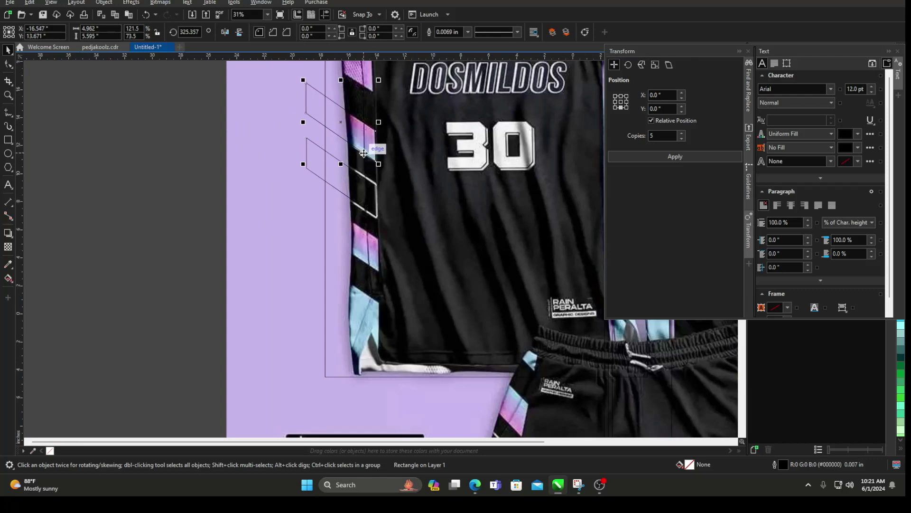
drag(363, 153, 416, 176)
key(ctrl+z)
drag(366, 155, 371, 267)
scroll(377, 271, up, 7)
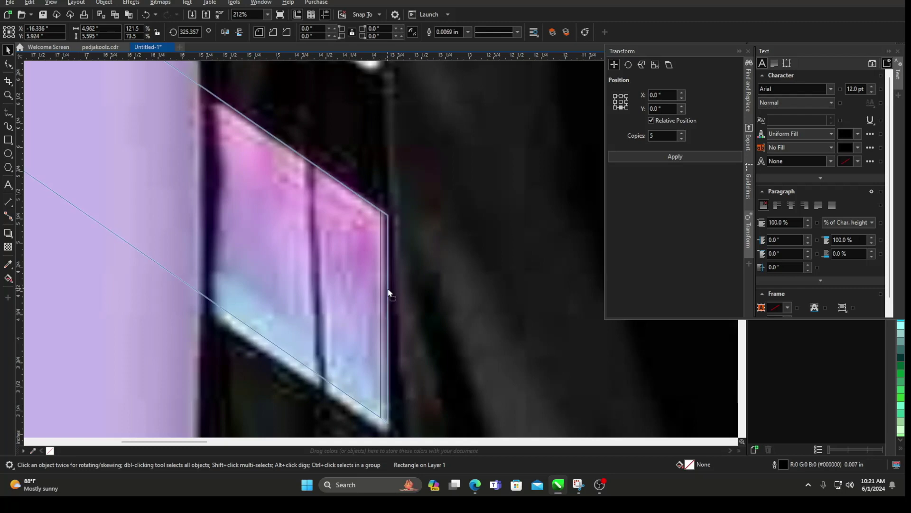
scroll(383, 284, down, 4)
drag(388, 297, 389, 287)
scroll(388, 289, down, 3)
Align the three skewed rectangles with one another and shift them together to the side panel's inner edge
drag(175, 106, 407, 339)
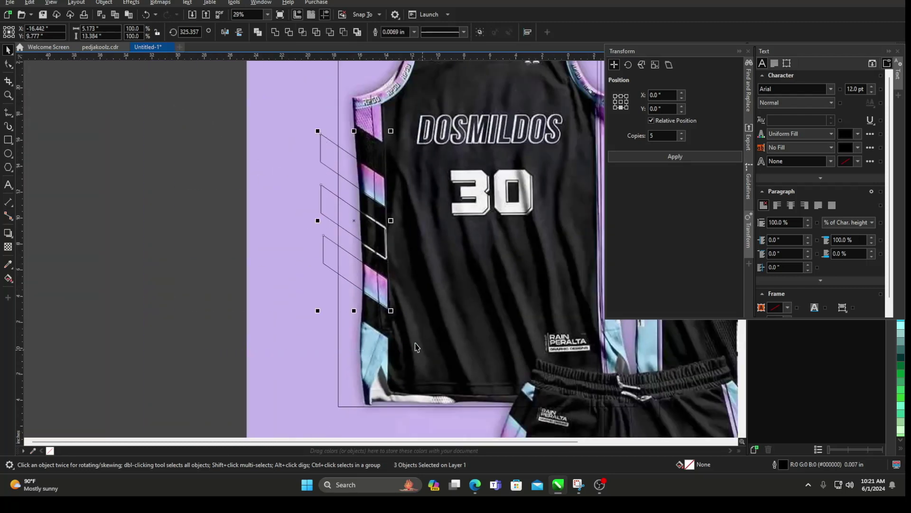
scroll(346, 209, up, 2)
drag(129, 75, 479, 390)
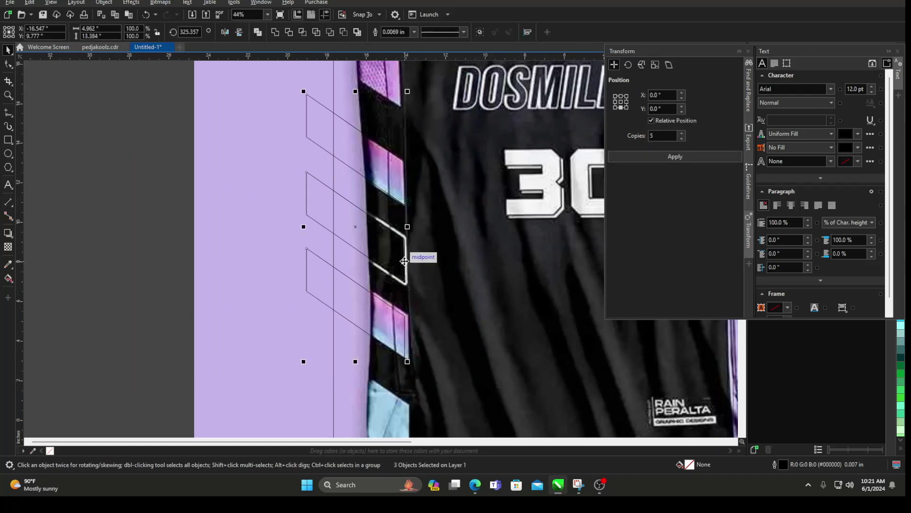
drag(406, 260, 412, 263)
scroll(376, 239, up, 2)
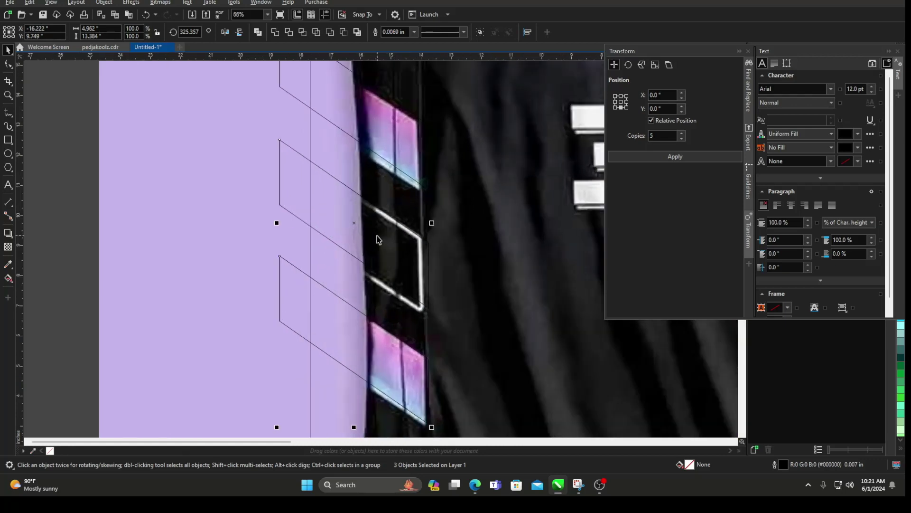
key(Left)
key(Left)
key(Left)
key(Left)
key(Left)
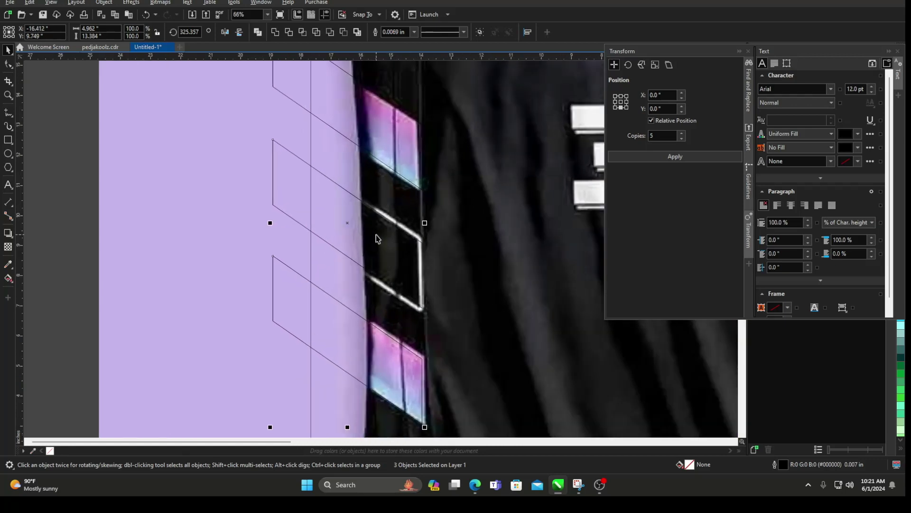
scroll(375, 234, down, 3)
click(243, 233)
Fill the middle skewed rectangle with uniform black (#000000)
scroll(242, 234, down, 3)
drag(212, 189, 333, 254)
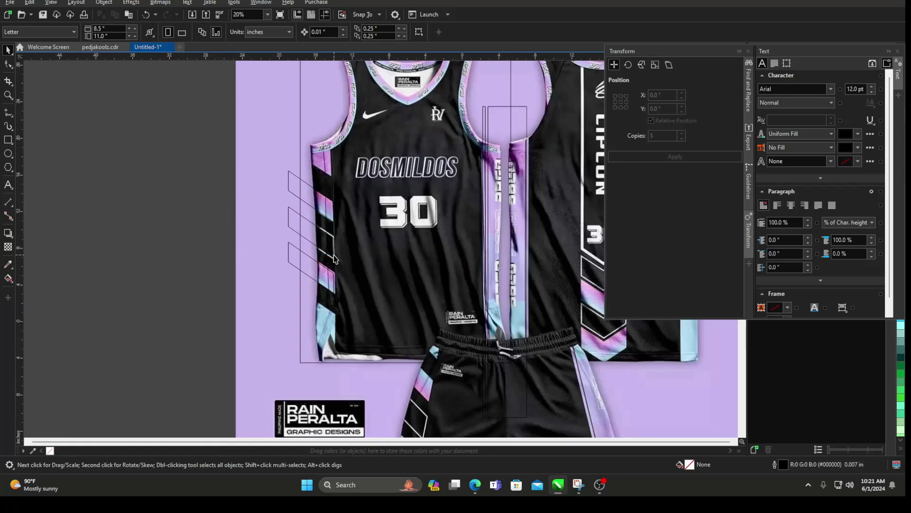
click(288, 215)
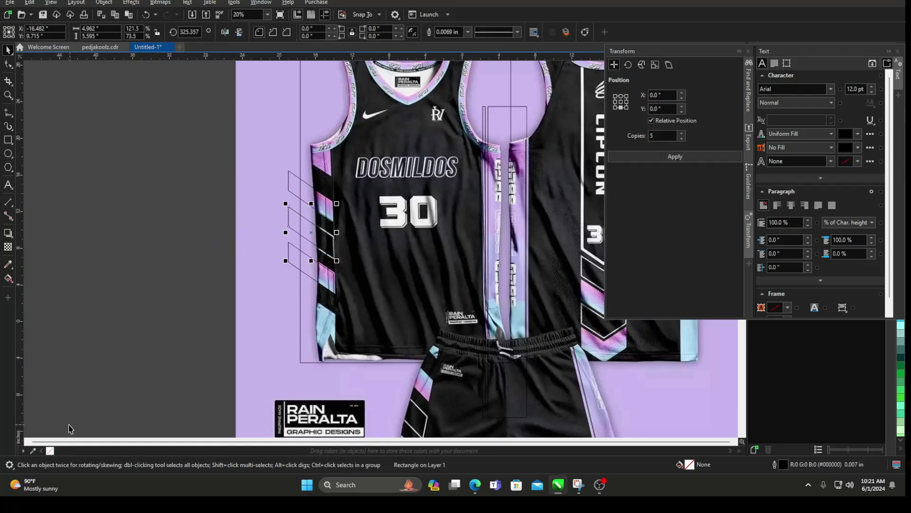
double_click(692, 466)
click(336, 117)
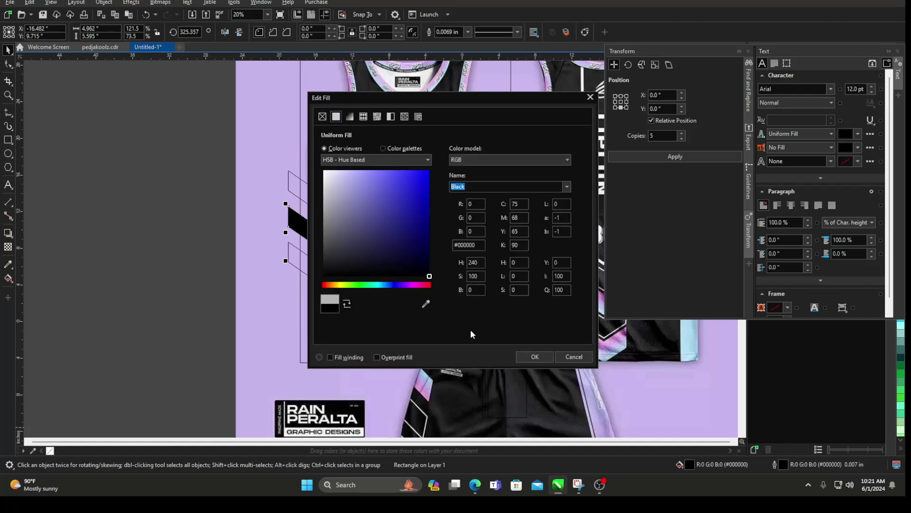
click(535, 356)
click(62, 278)
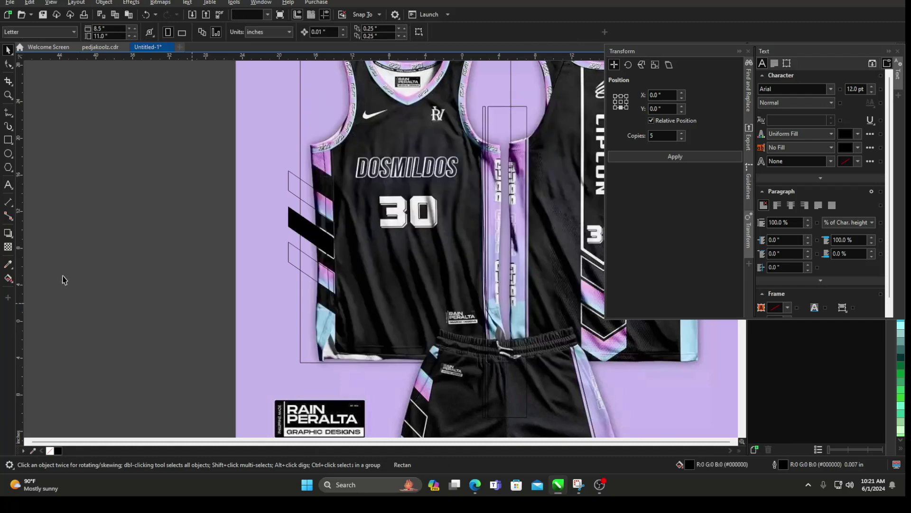
Add a white outside contour with a 0.133 in offset and round corners to the black skewed rectangle
click(12, 236)
click(23, 243)
scroll(327, 228, up, 6)
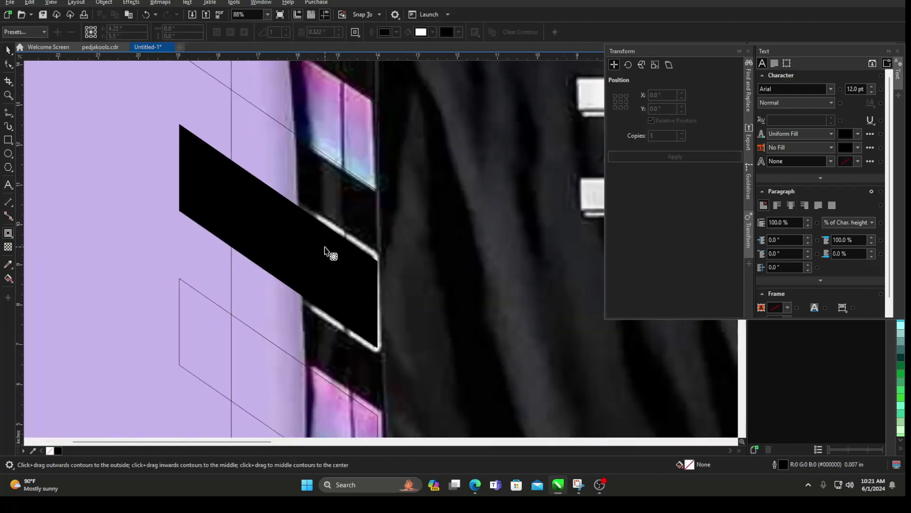
drag(330, 226, 390, 255)
click(358, 37)
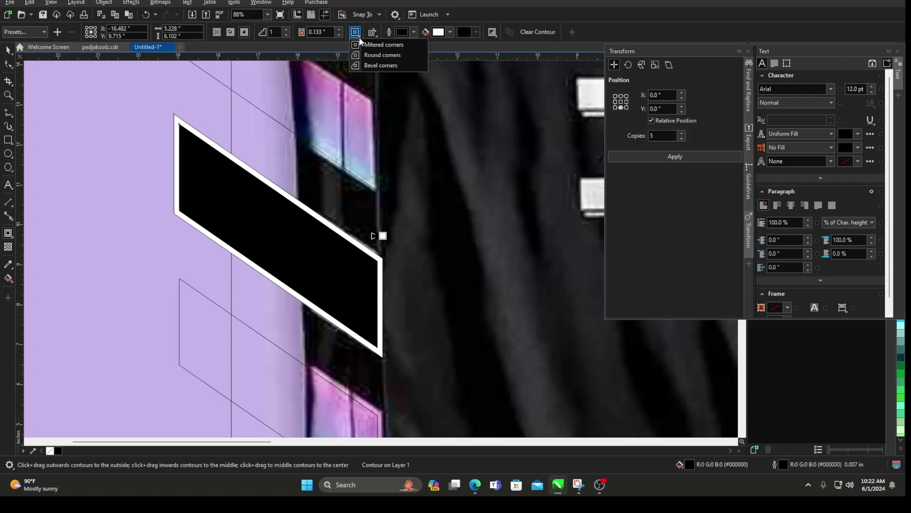
click(373, 55)
scroll(445, 125, down, 2)
click(8, 51)
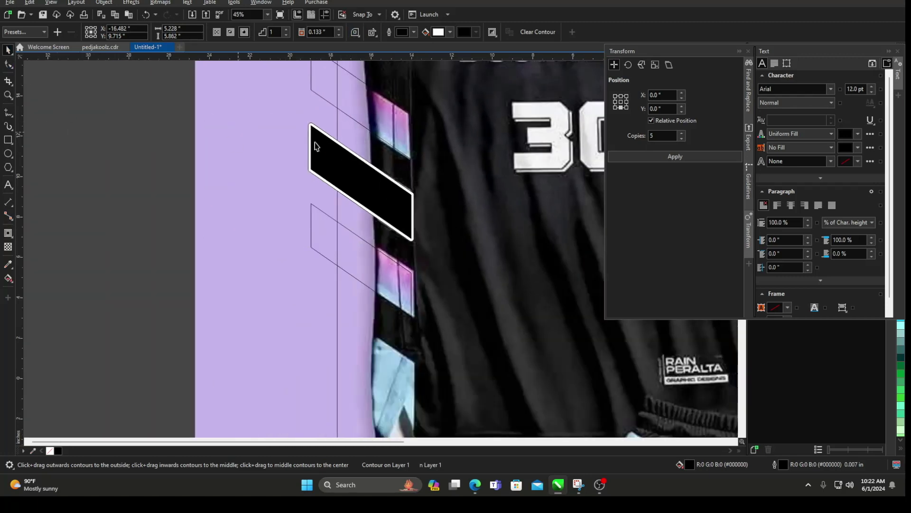
Break the contour apart from the black shape, test the separation by moving the black shape, and undo the move
scroll(383, 205, up, 5)
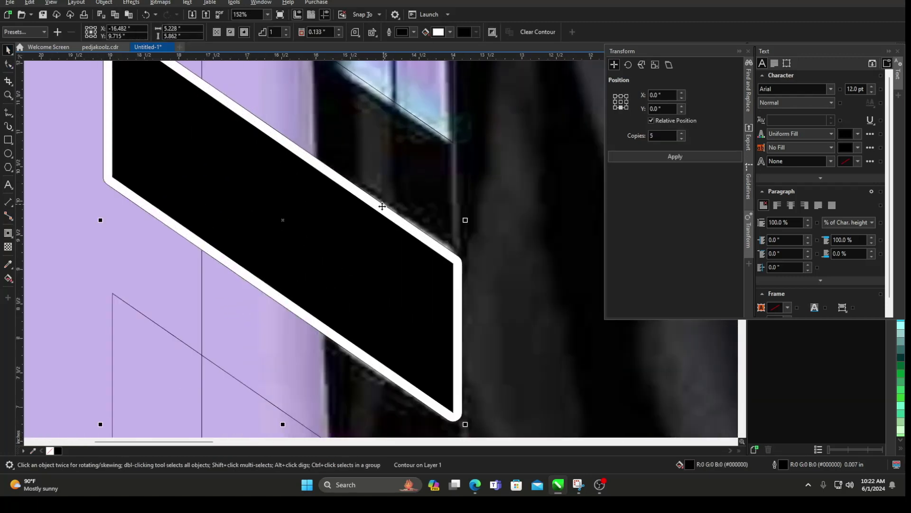
right_click(382, 206)
click(394, 211)
drag(386, 204, 416, 186)
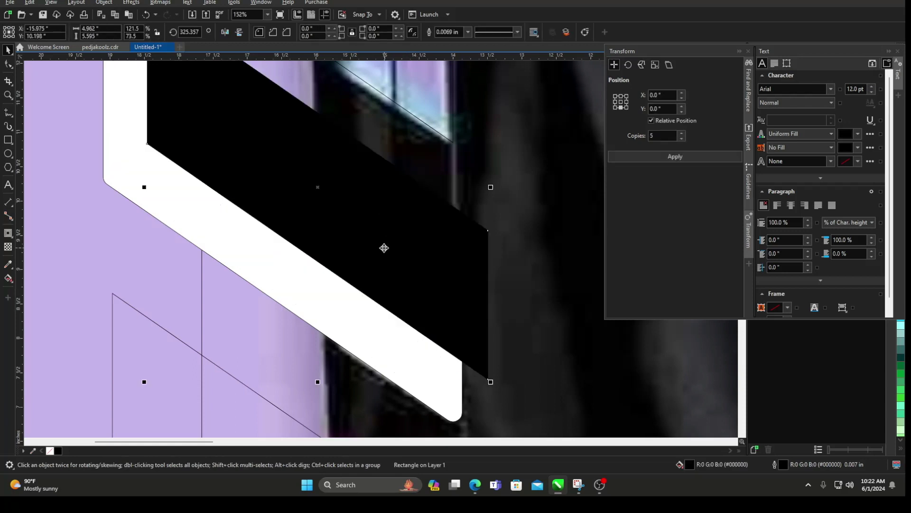
key(ctrl+z)
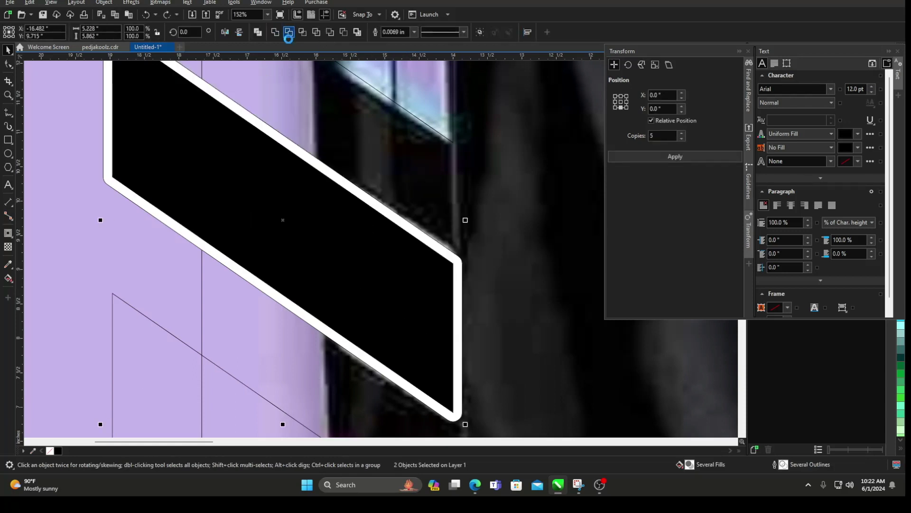
Try to trim the white contour with the black shape and delete the black shape, leaving only the white frame
click(289, 32)
drag(378, 258, 497, 297)
key(Delete)
scroll(459, 268, down, 3)
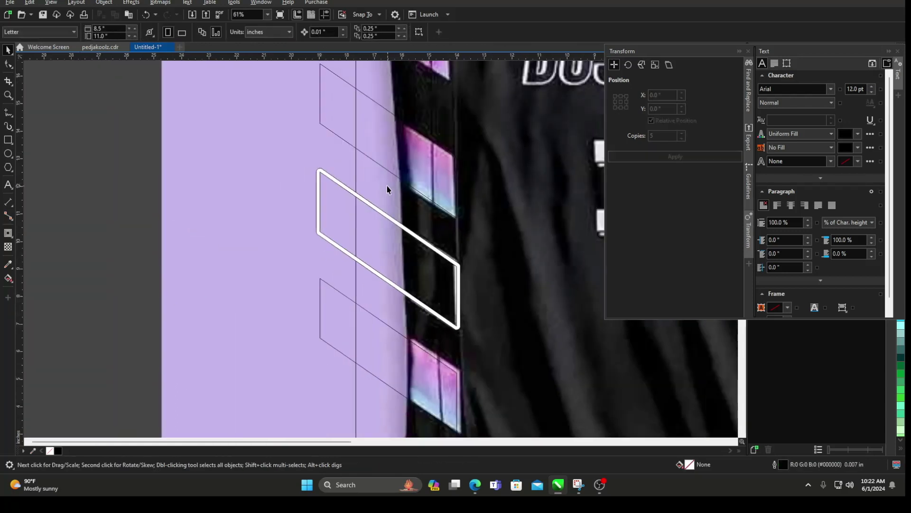
scroll(387, 189, down, 2)
key(ctrl+z)
key(ctrl+z)
Remove the outline from the black shape and its white contour by setting the outline width to None
drag(174, 158, 480, 303)
click(415, 32)
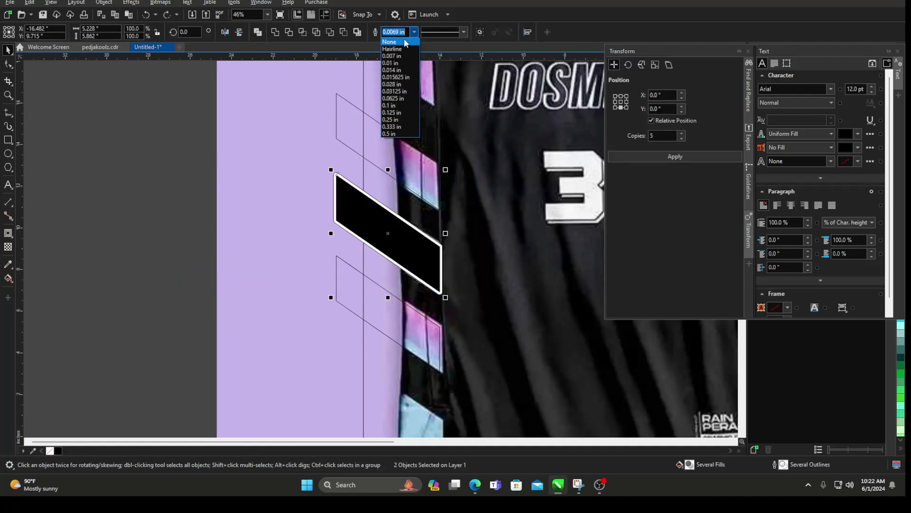
click(404, 41)
click(213, 99)
Give the upper unfilled skewed rectangle a linear fountain fill and add a middle color node at 52%
drag(153, 85, 450, 196)
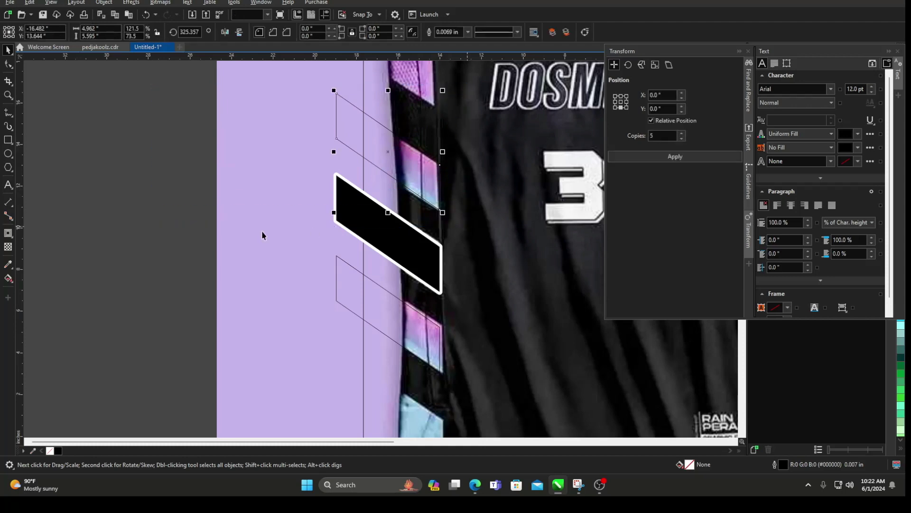
scroll(261, 230, down, 5)
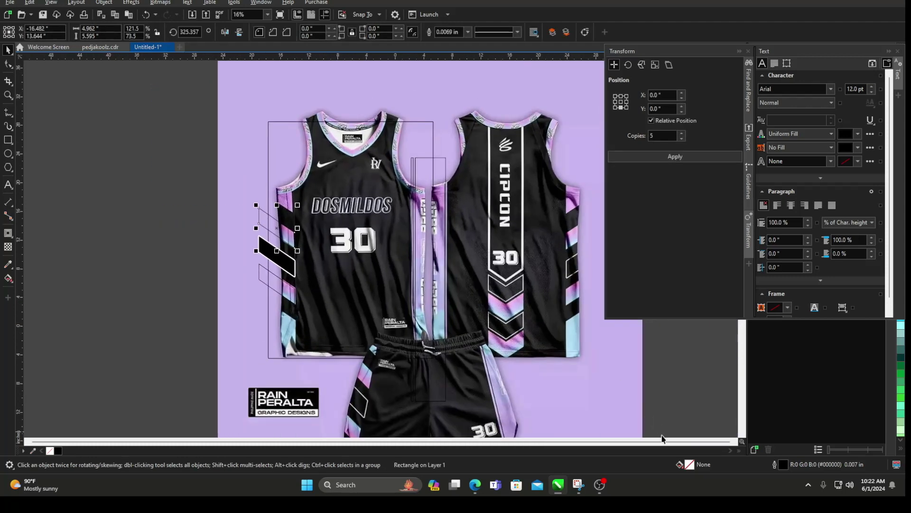
double_click(688, 464)
click(350, 116)
drag(352, 97, 733, 69)
double_click(651, 266)
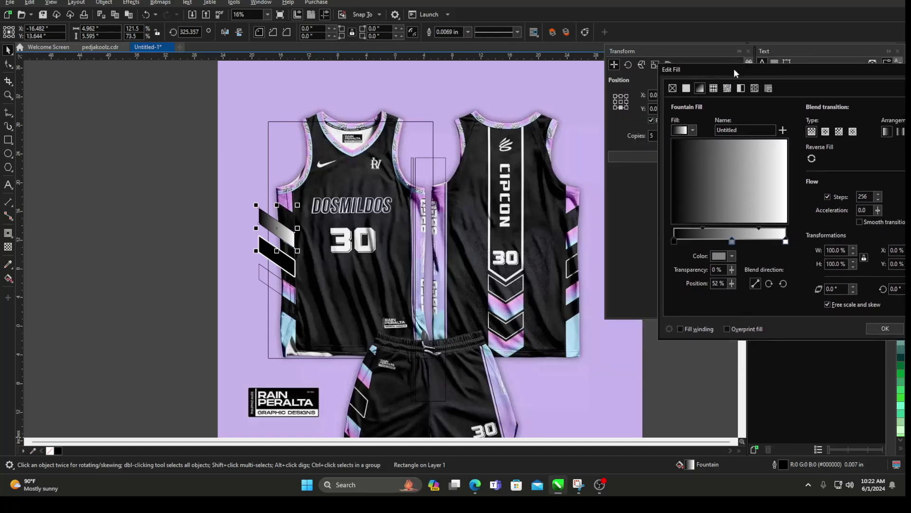
Color the middle gradient node with a violet sampled from the back jersey's side panel and made more saturated
click(714, 257)
click(801, 396)
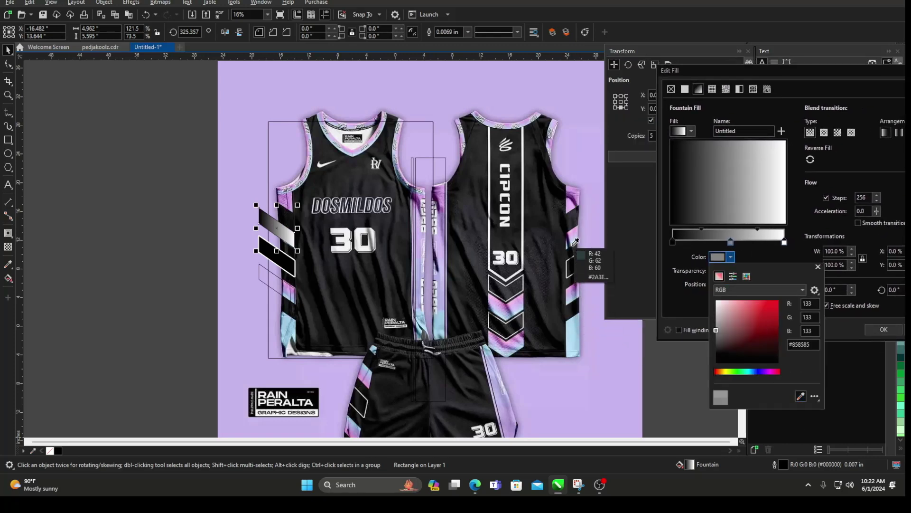
click(571, 206)
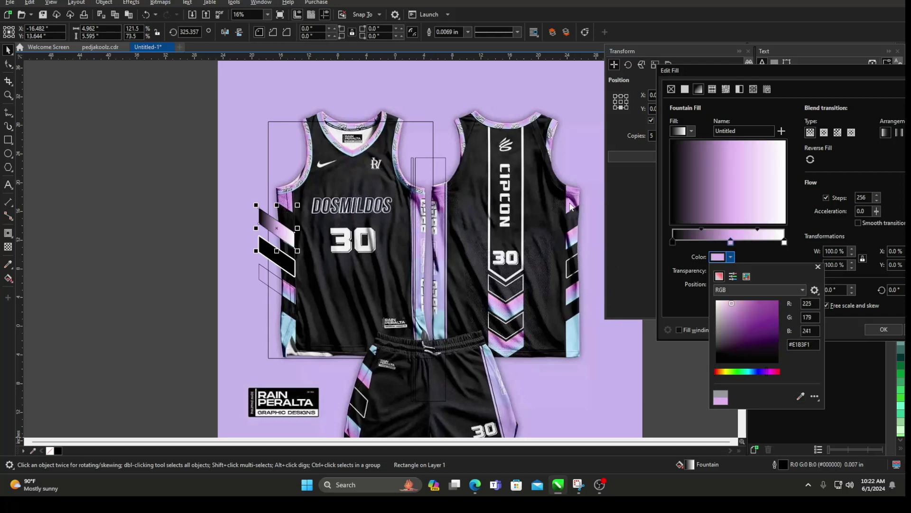
click(817, 266)
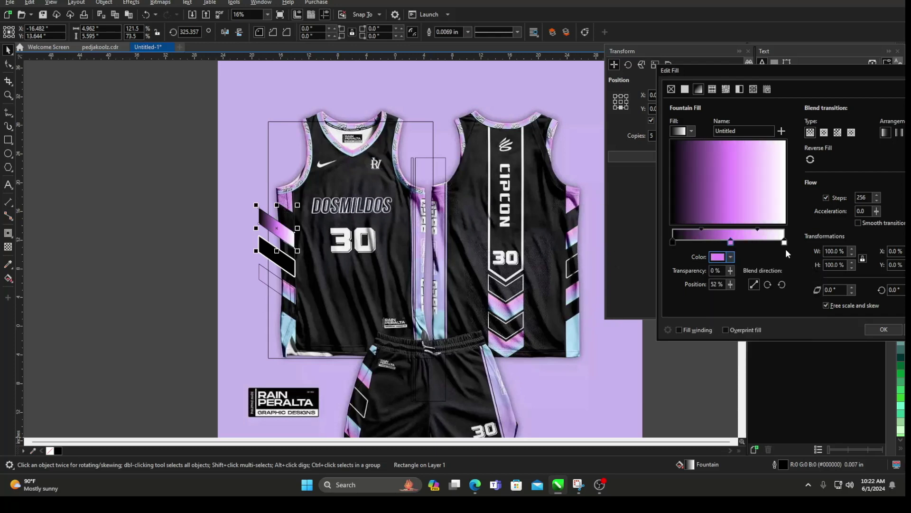
Change the gradient's white end node to aqua green #4AFFDB
click(719, 258)
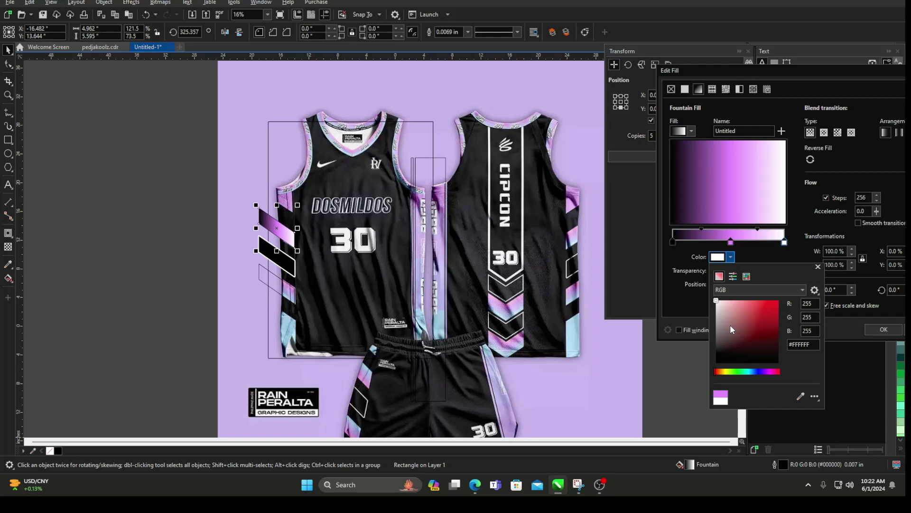
click(746, 372)
click(749, 300)
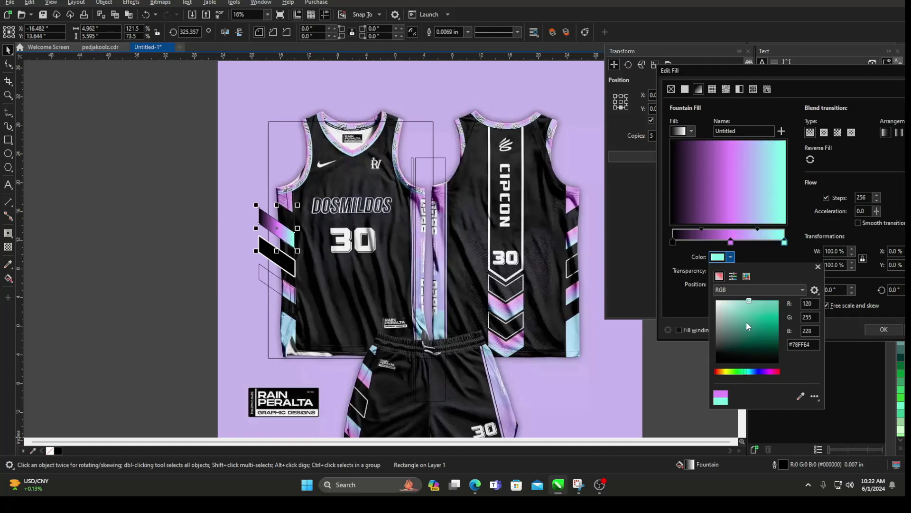
drag(750, 302, 760, 298)
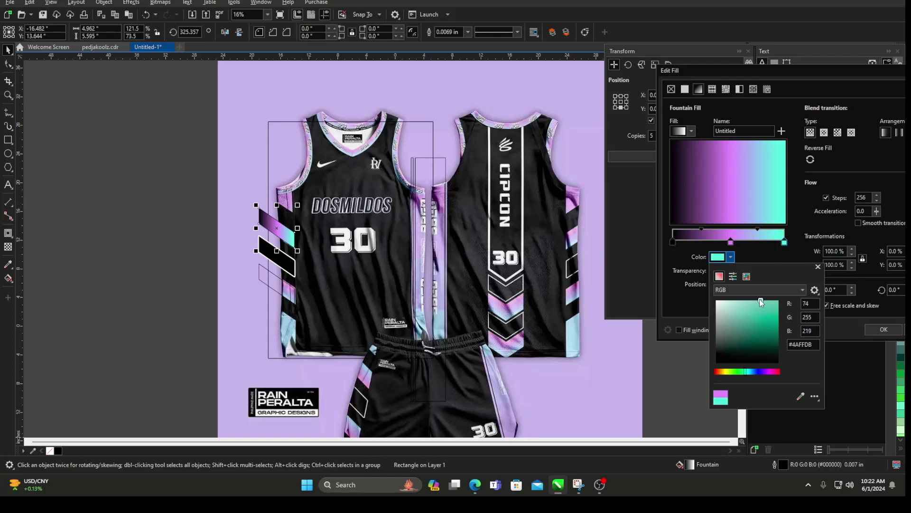
click(820, 266)
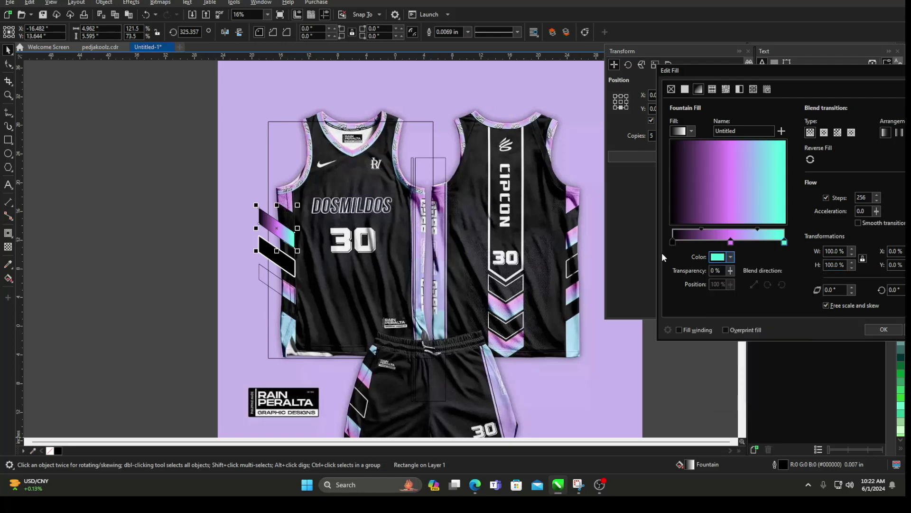
Match the gradient's black start node to the middle node by sampling its violet
click(672, 241)
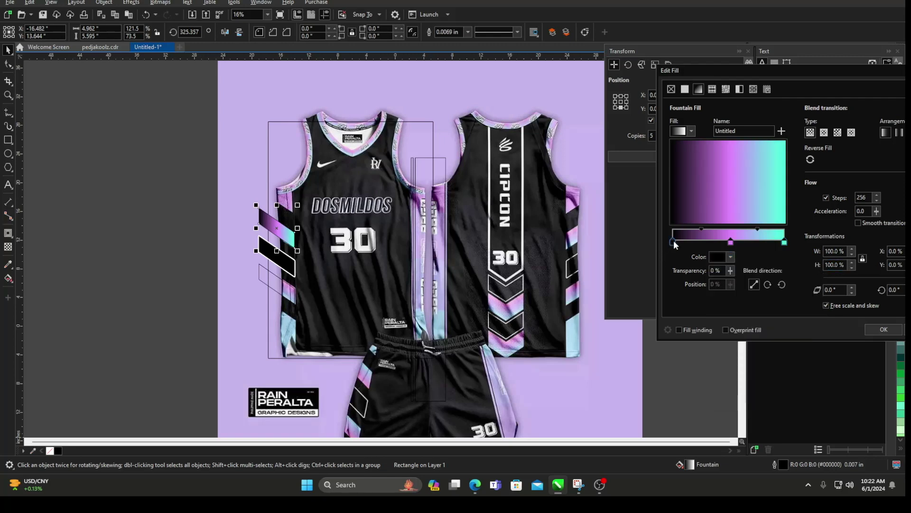
click(717, 257)
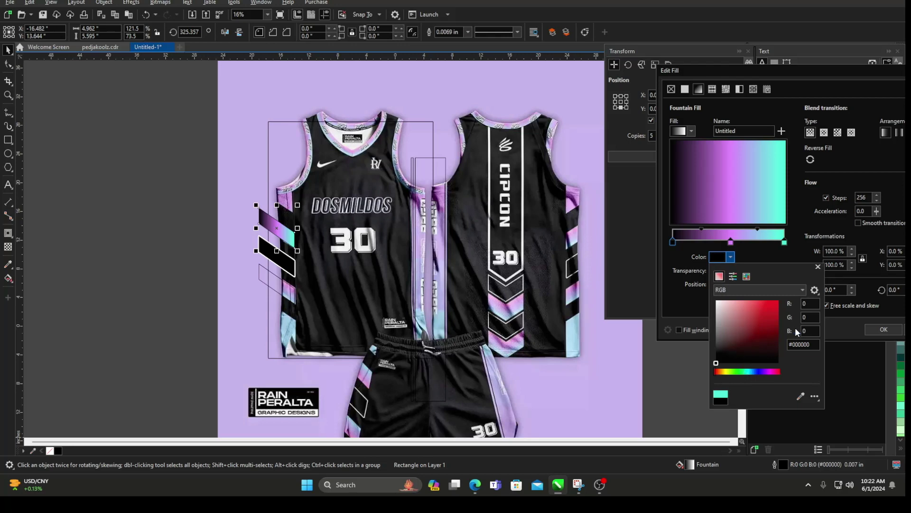
click(800, 397)
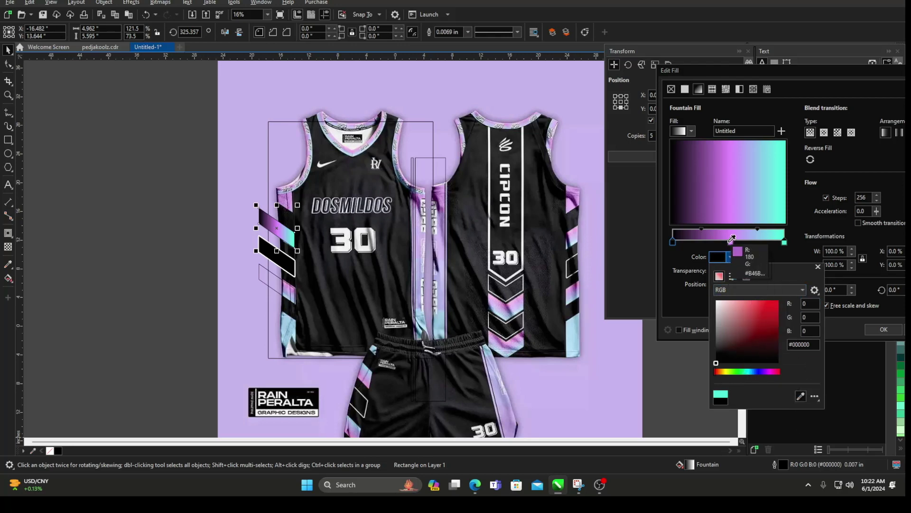
click(729, 241)
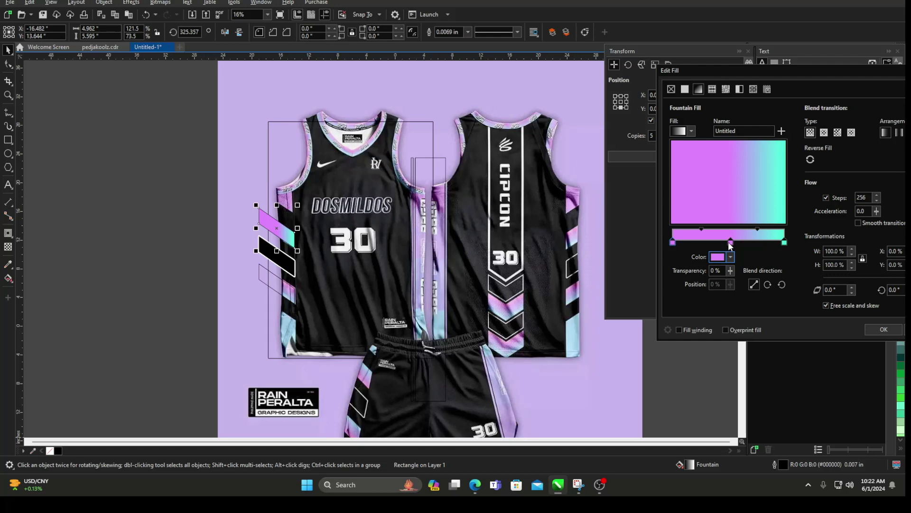
Rotate the gradient to about 276.1°, move the violet middle node to 24% and shift the blend midpoint toward it
drag(753, 166, 717, 244)
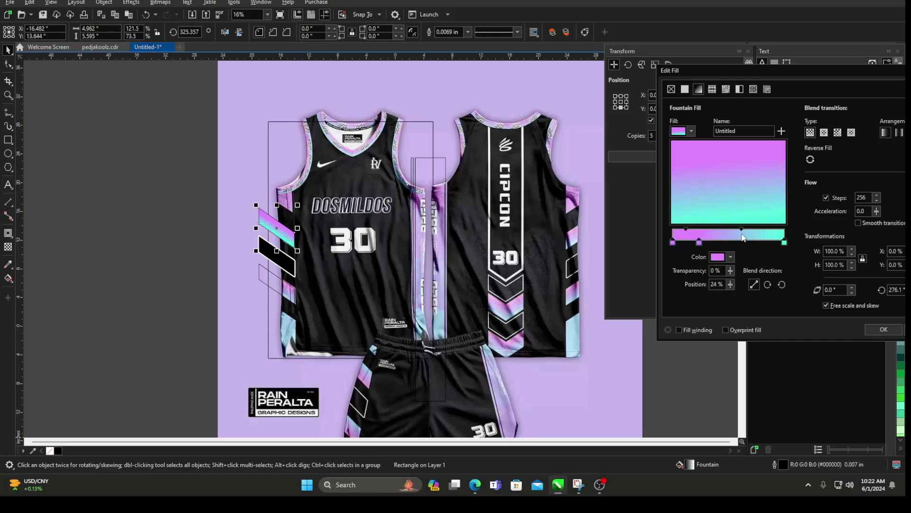
drag(742, 230, 731, 232)
Adjust the gradient's end node to a light cyan, #6FFAFC
click(784, 242)
click(718, 258)
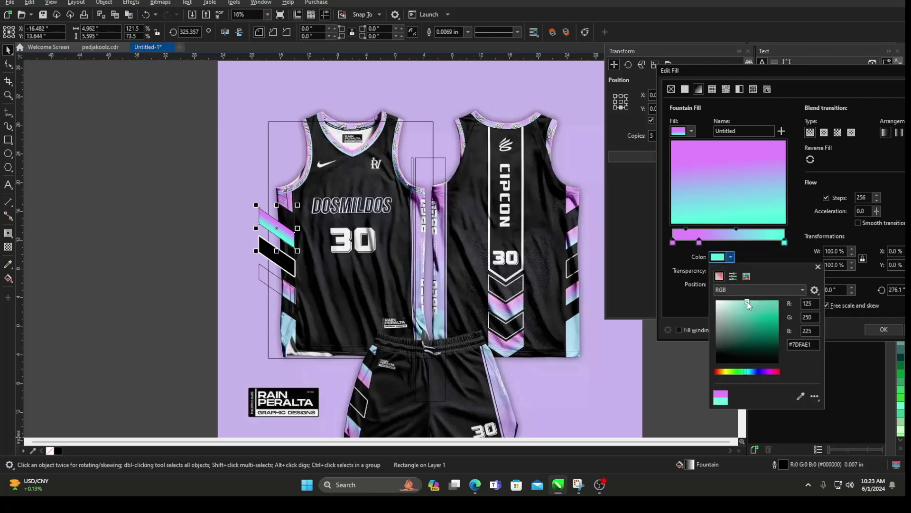
drag(747, 301, 750, 300)
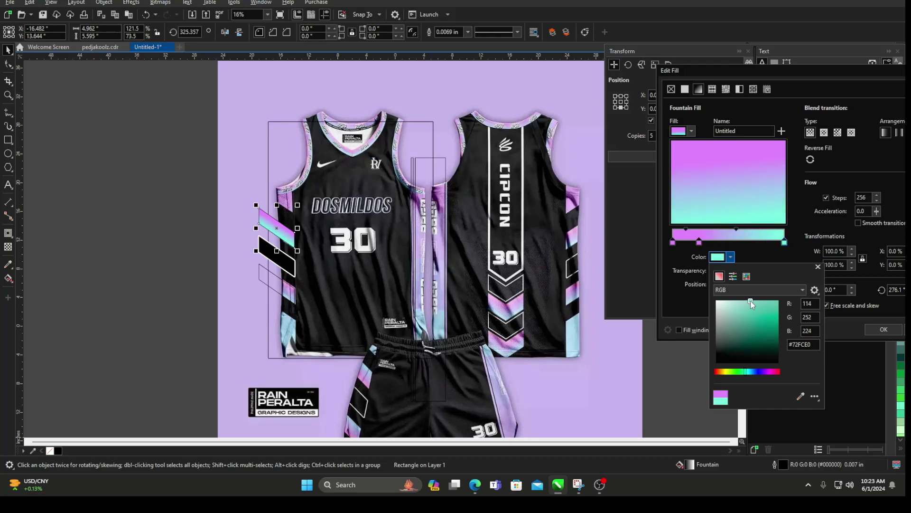
click(817, 266)
click(730, 257)
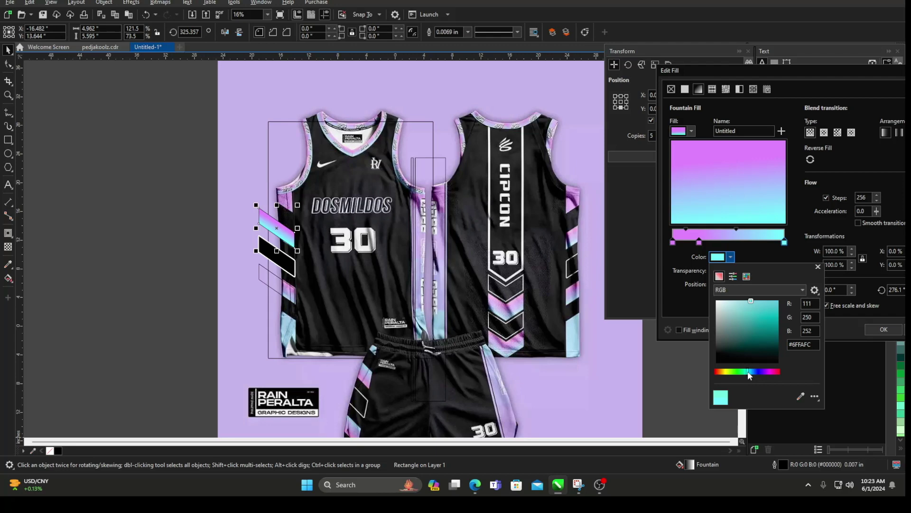
click(818, 267)
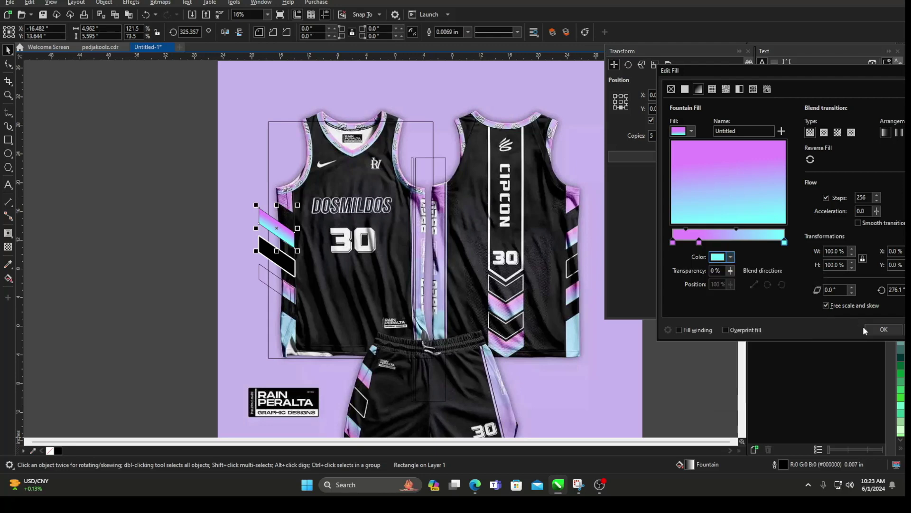
Apply the fountain fill to the upper stripe and set its outline width to None
click(884, 329)
click(469, 36)
click(463, 44)
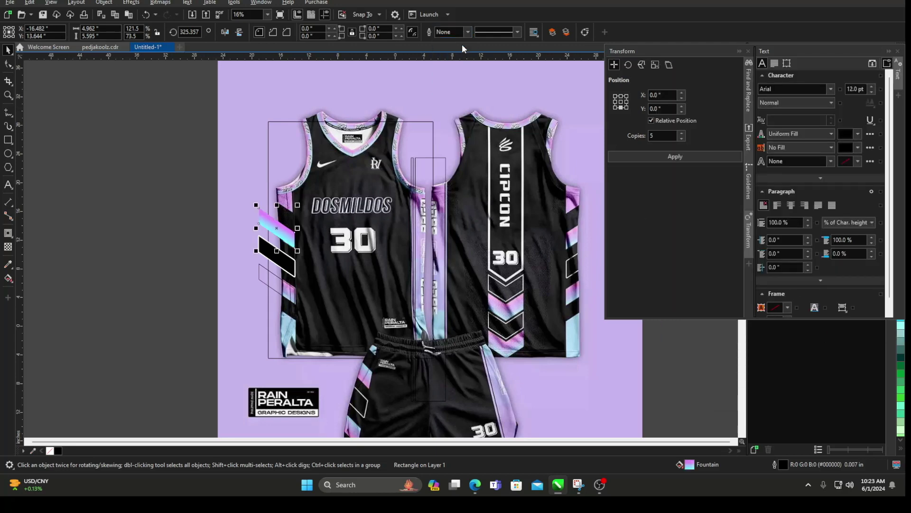
Select the lower unfilled skewed rectangle below the white-framed stripe and fill it with black
click(157, 213)
scroll(276, 240, up, 2)
click(275, 238)
scroll(275, 238, down, 2)
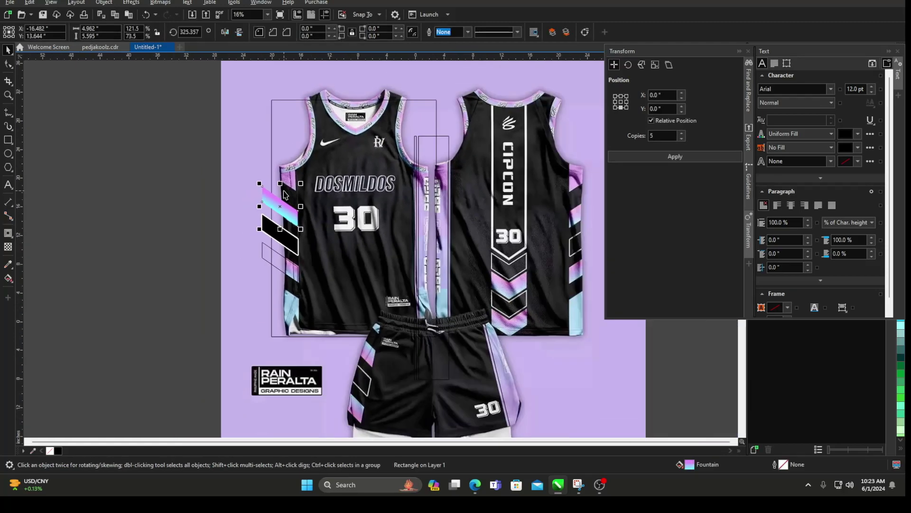
scroll(282, 294, up, 2)
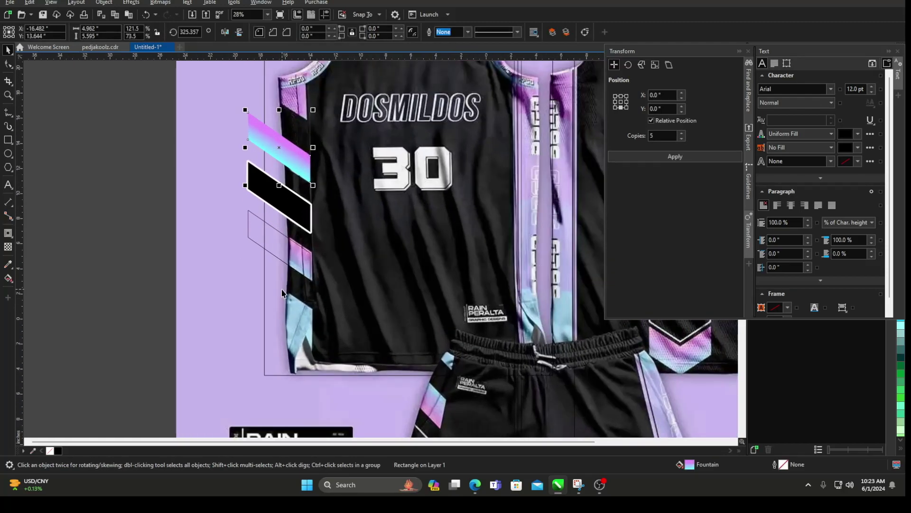
scroll(294, 167, down, 2)
scroll(294, 167, up, 1)
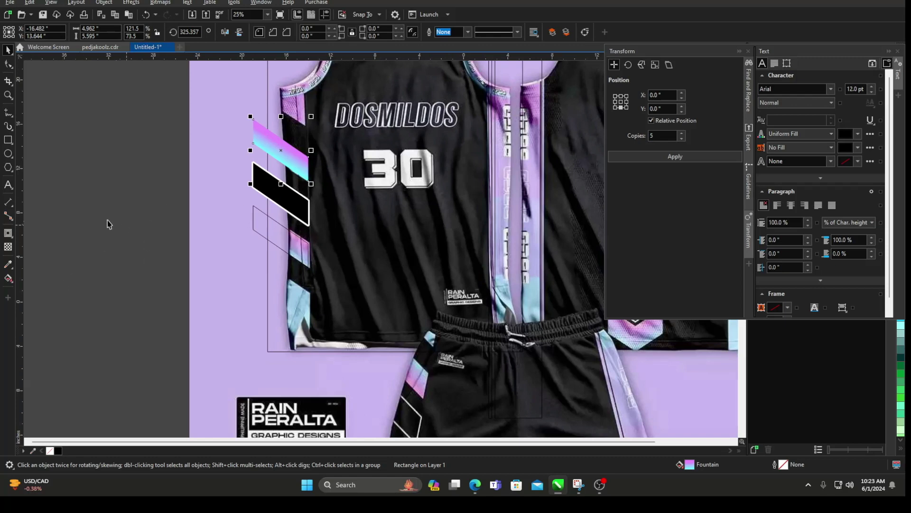
drag(94, 219, 321, 302)
drag(123, 205, 322, 287)
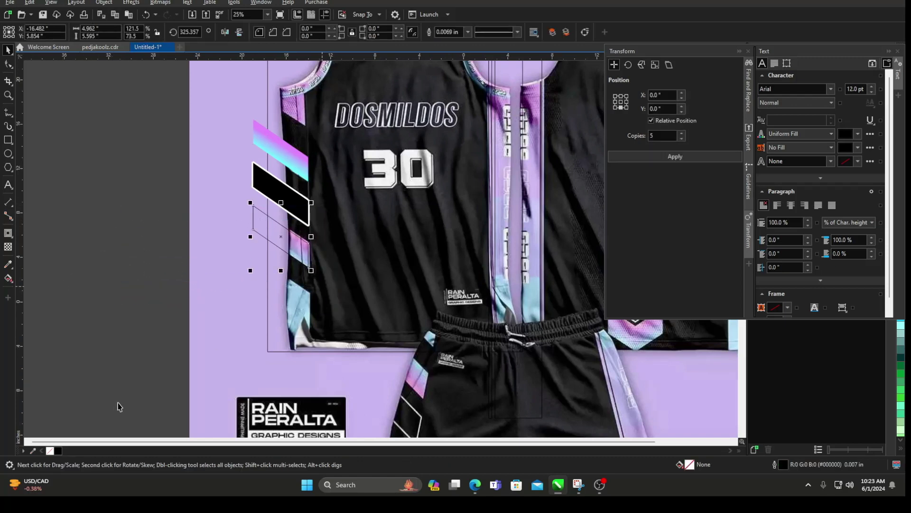
click(58, 451)
scroll(235, 175, up, 2)
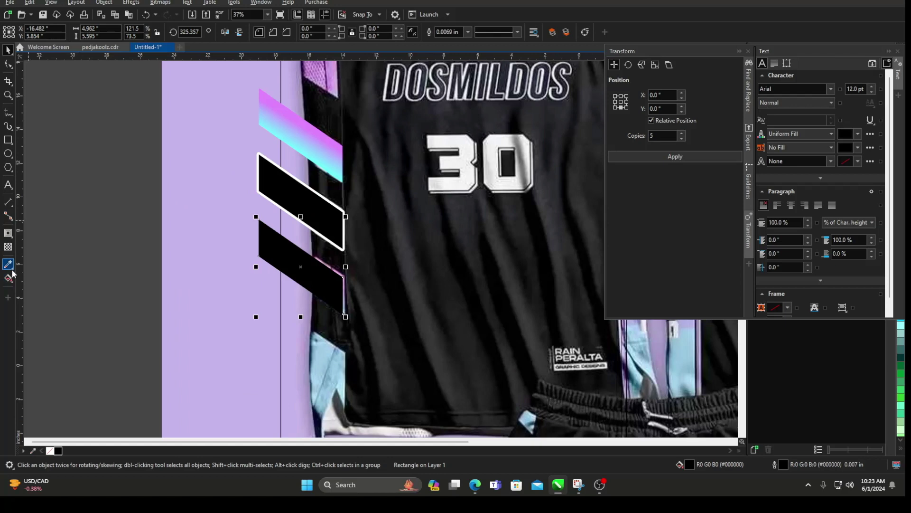
Copy the upper stripe's gradient fill and outline attributes onto the lower black stripe with the Attributes eyedropper
click(13, 273)
click(33, 276)
click(285, 121)
click(281, 241)
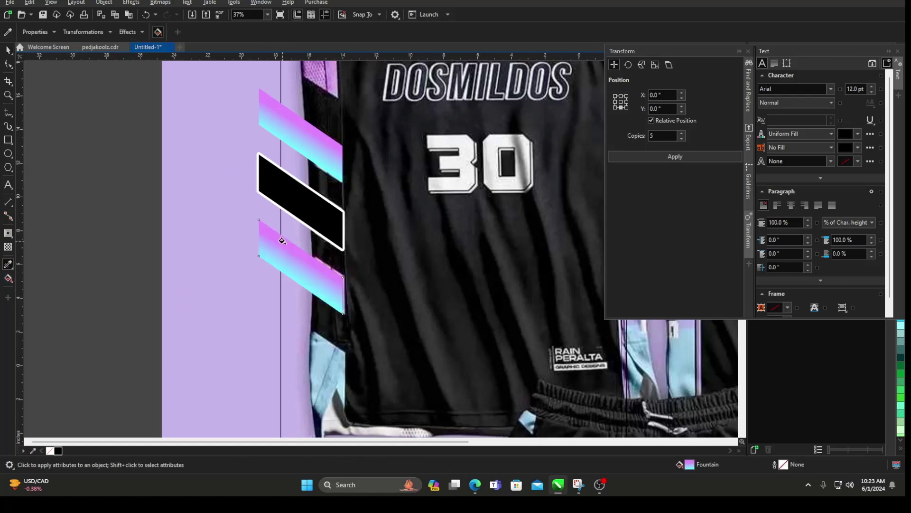
click(8, 50)
Place a copy of the upper gradient stripe near the jersey's underarm, at about X -16.782 in, Y 18.763 in
scroll(241, 145, down, 4)
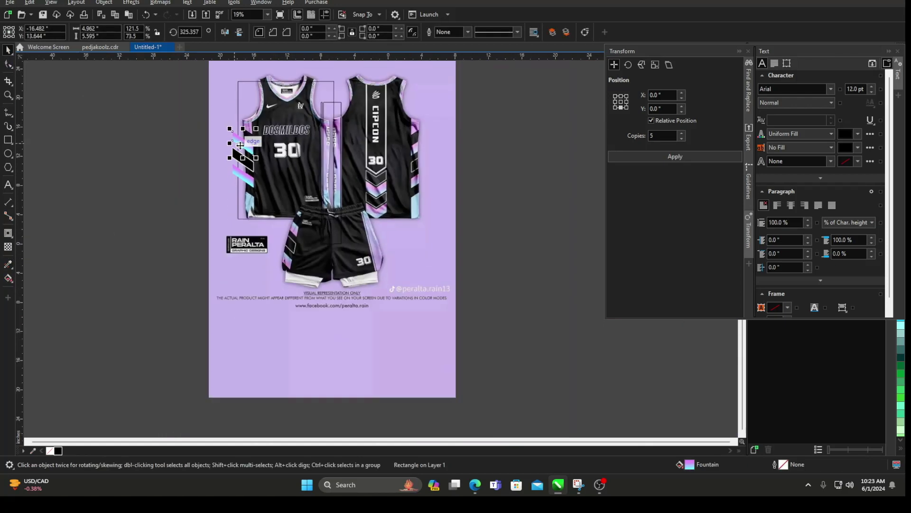
scroll(241, 145, up, 5)
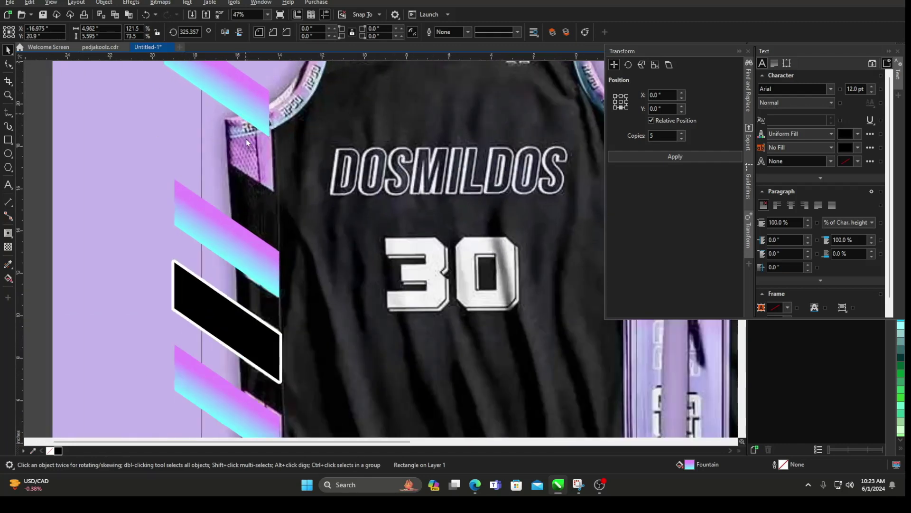
scroll(249, 164, down, 3)
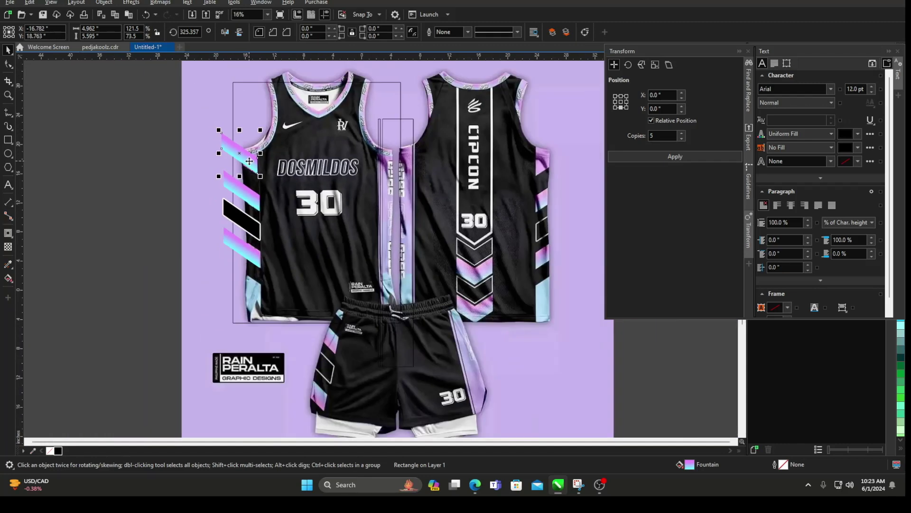
Convert the copied stripe to curves and pull its two upper nodes up until the shape is about 16.9 in tall
right_click(249, 163)
click(274, 171)
key(F10)
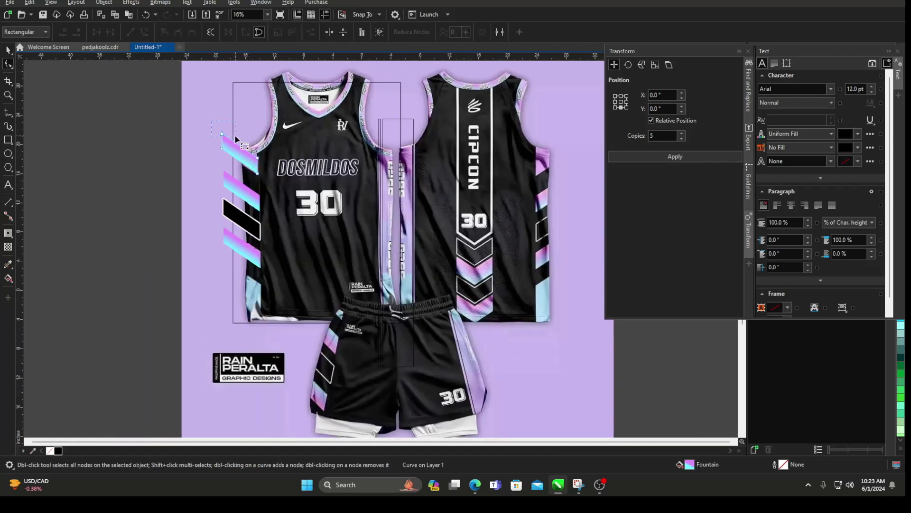
drag(236, 138, 225, 110)
scroll(233, 114, down, 2)
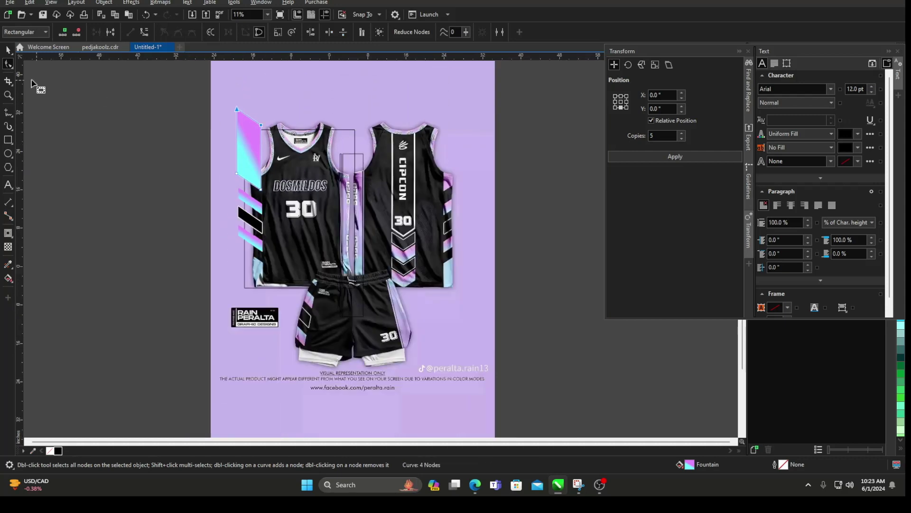
click(10, 50)
Move the tall gradient shape to X -16.782 in, Y 24.42 in, and rotate its fountain fill to 111.5° with cyan on top
scroll(226, 149, up, 3)
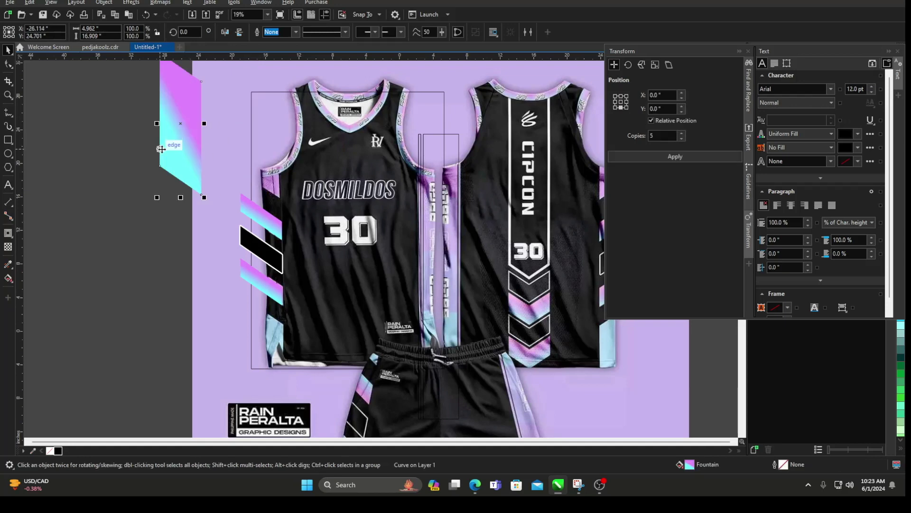
click(251, 130)
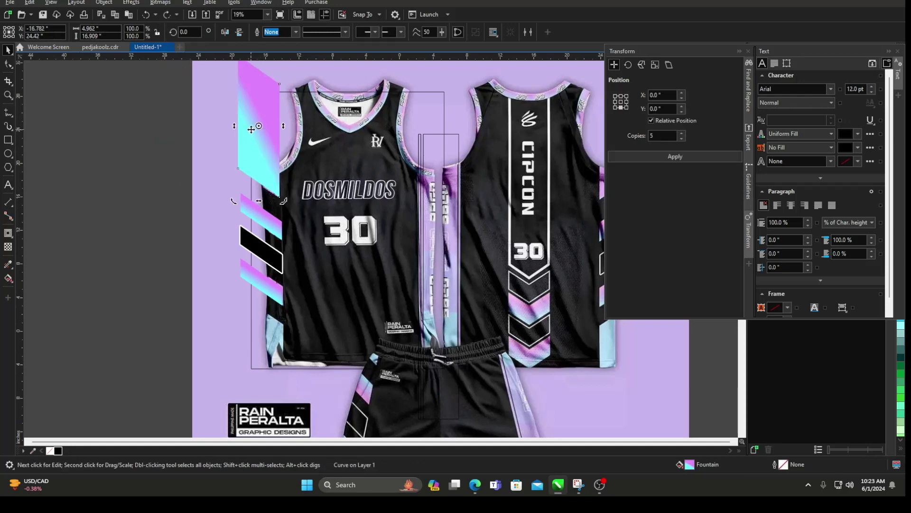
double_click(688, 465)
click(371, 177)
click(398, 200)
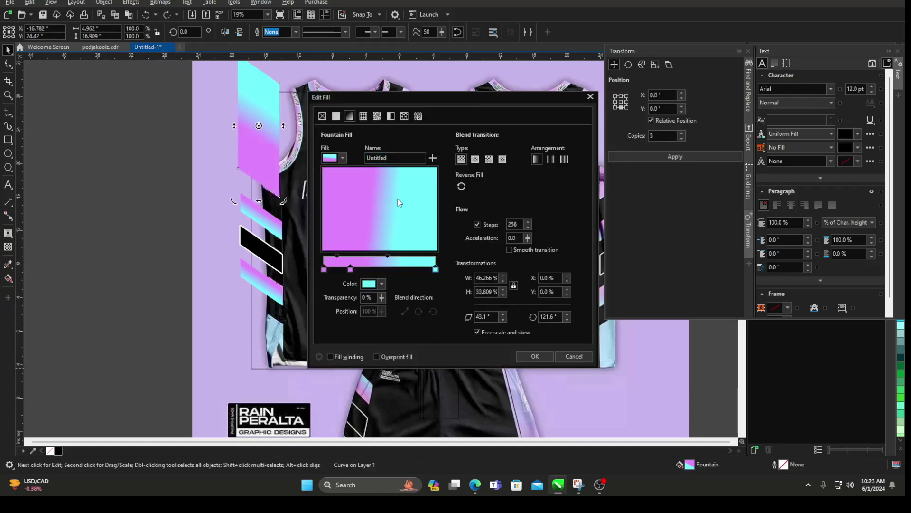
drag(398, 202, 371, 191)
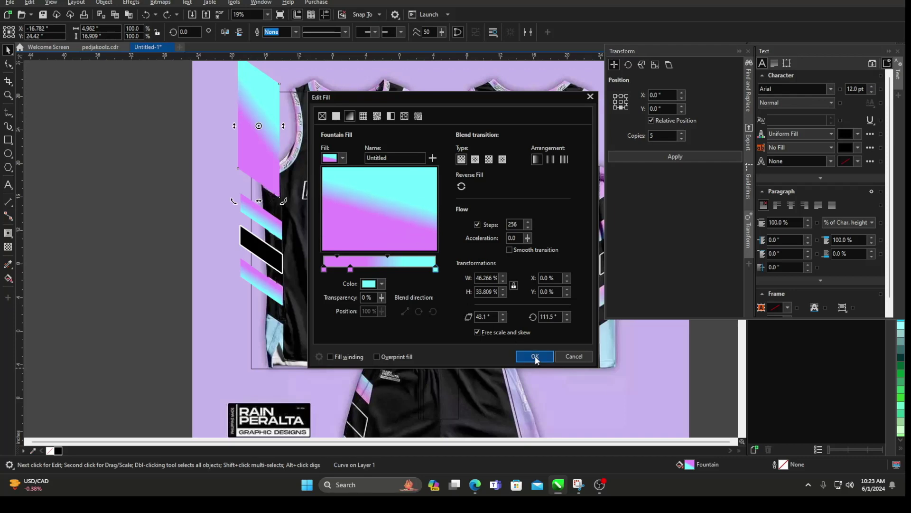
click(536, 359)
click(219, 186)
Place a copy of the tall gradient shape below the lowest stripe, at about X -16.37 in, Y -4.238 in
scroll(297, 155, down, 1)
drag(281, 139, 283, 285)
scroll(285, 280, up, 4)
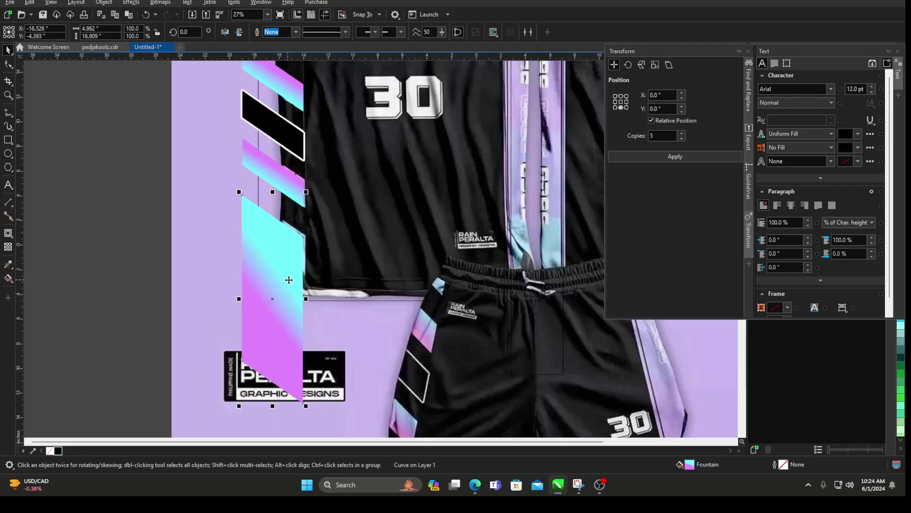
scroll(304, 263, down, 5)
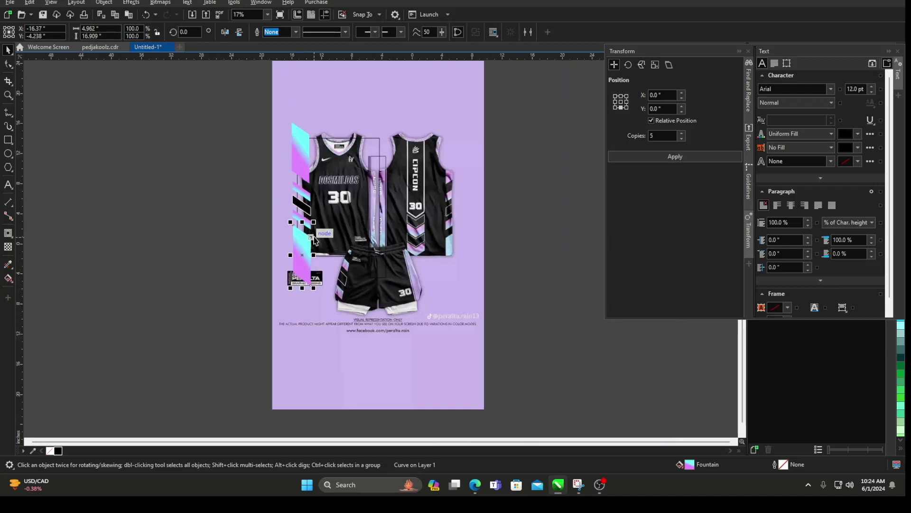
Select all the stripe shapes along the front jersey's side and align them on a common vertical centre line
drag(218, 114, 332, 348)
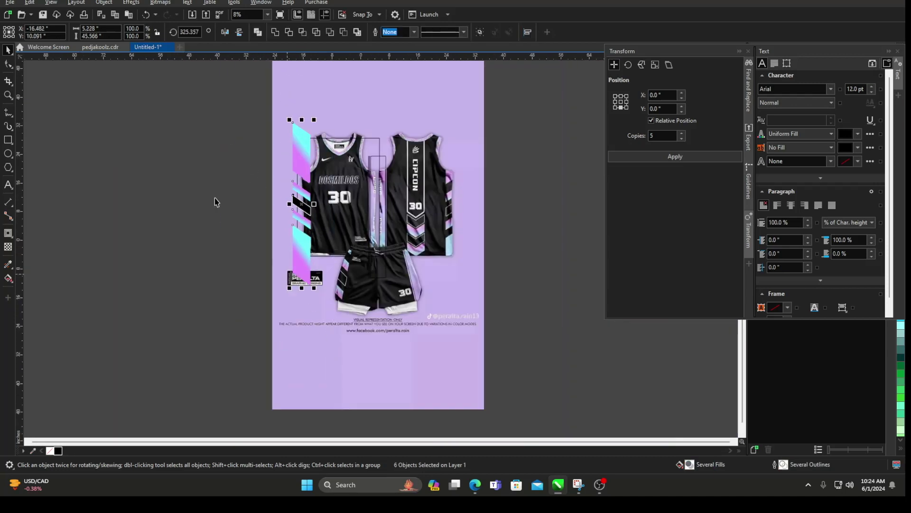
drag(186, 112, 335, 329)
click(189, 179)
Fill the tall rectangle between the jerseys with black, then apply the cyan-to-violet stripe's attributes to it and the narrow strip beside it
scroll(375, 161, up, 2)
click(373, 149)
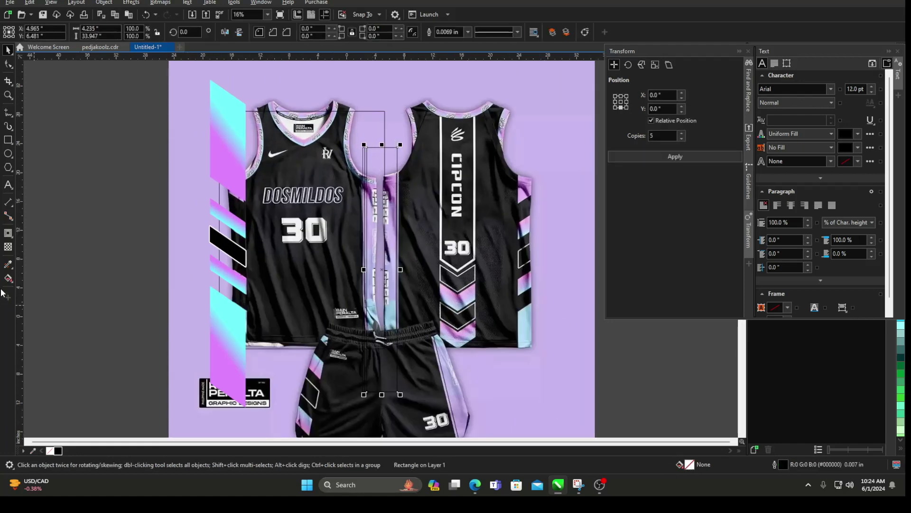
click(58, 450)
click(8, 264)
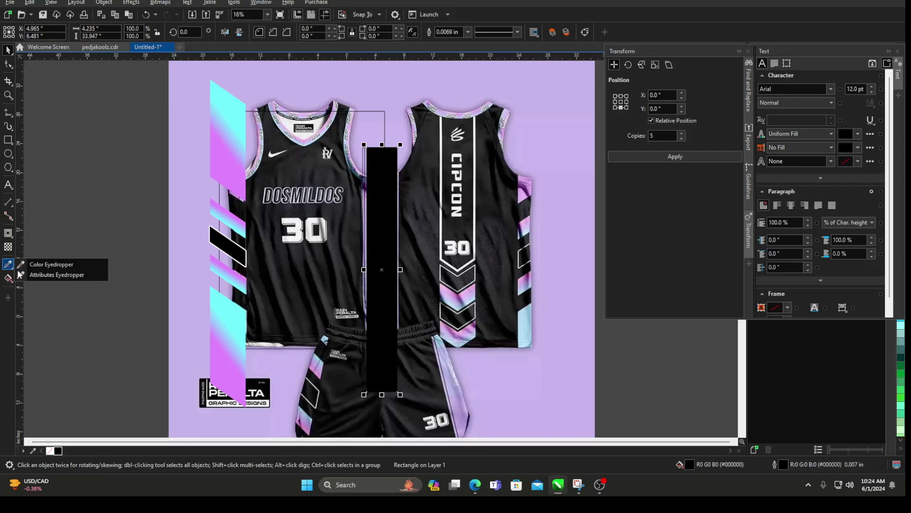
click(42, 275)
click(373, 183)
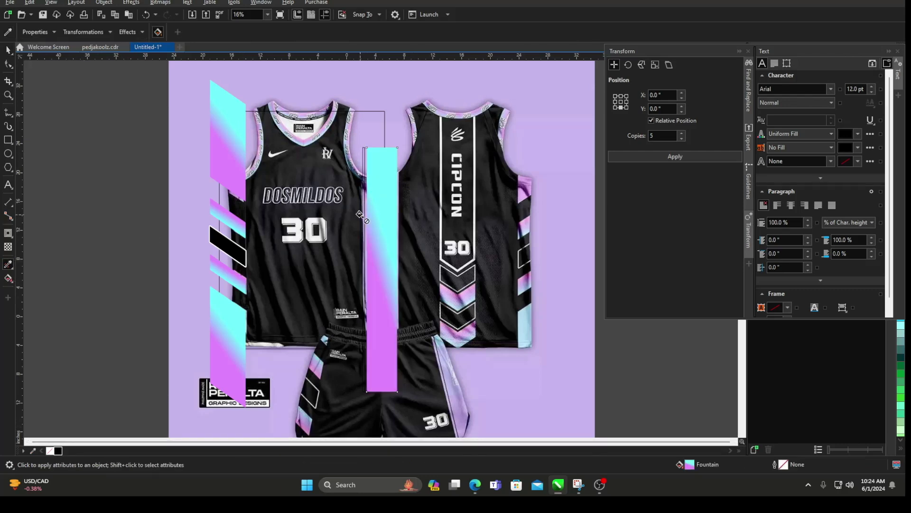
click(363, 218)
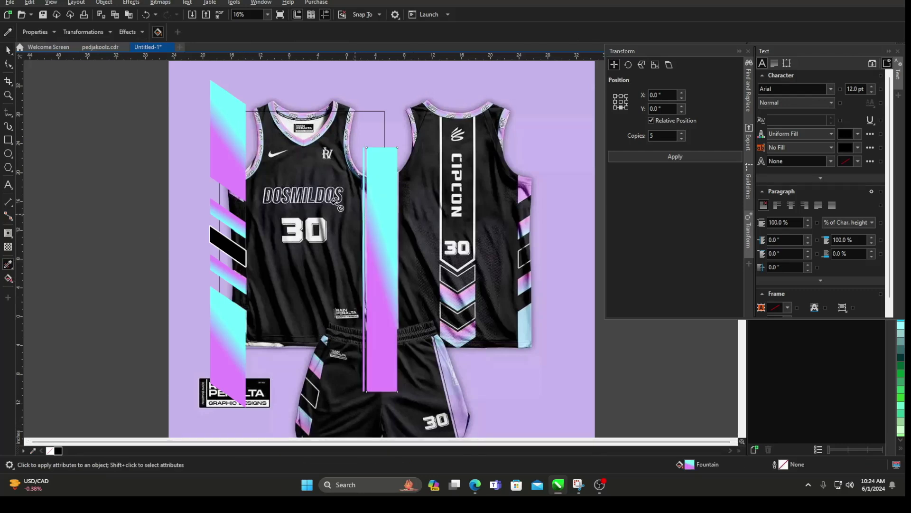
click(8, 50)
Rotate the tall rectangle's fountain fill to 313.6° so violet is on top and cyan at the bottom
scroll(361, 303, up, 2)
click(380, 271)
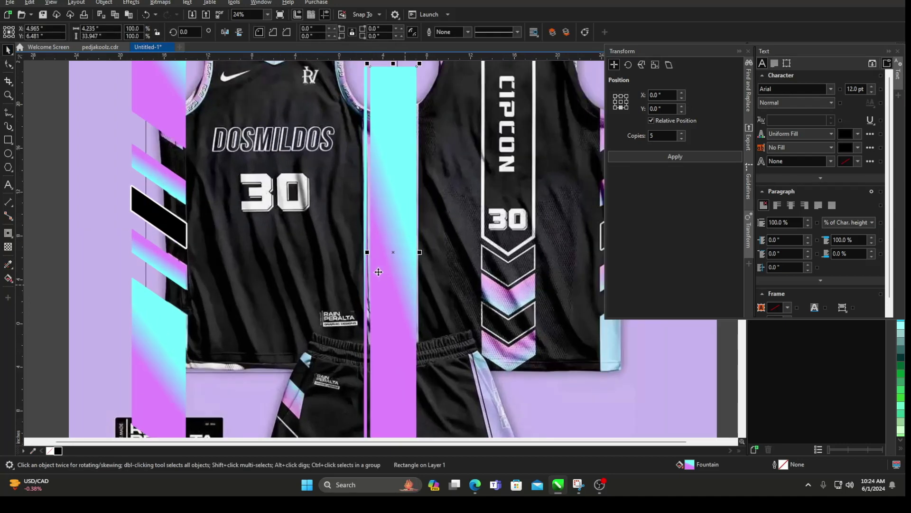
scroll(419, 261, down, 2)
scroll(363, 259, up, 1)
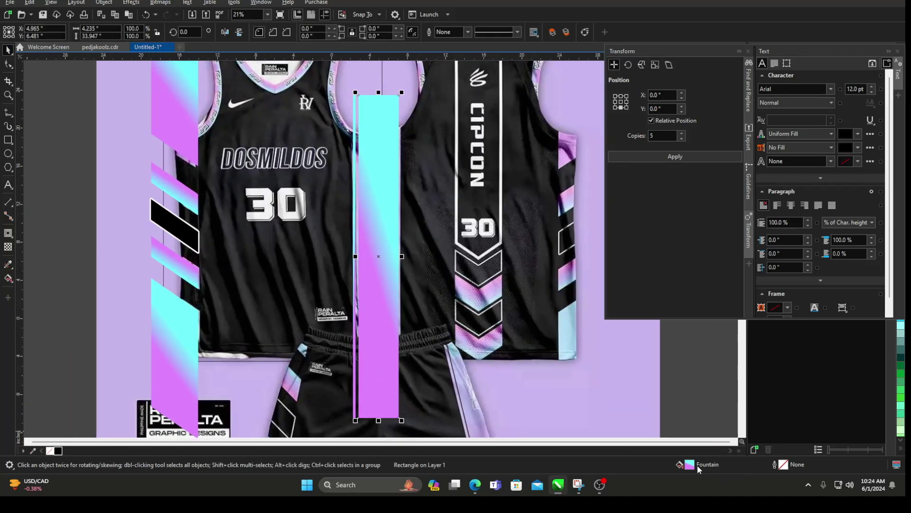
key(F11)
drag(404, 95, 591, 93)
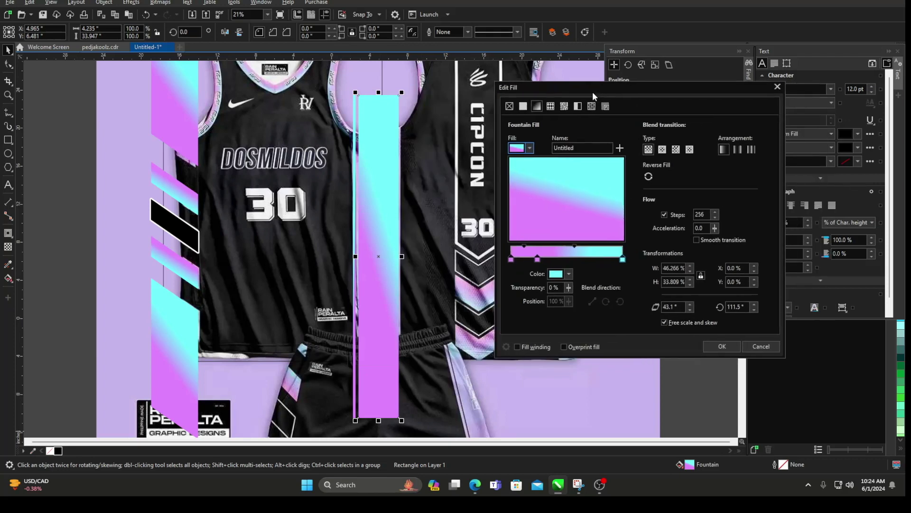
drag(553, 162, 604, 228)
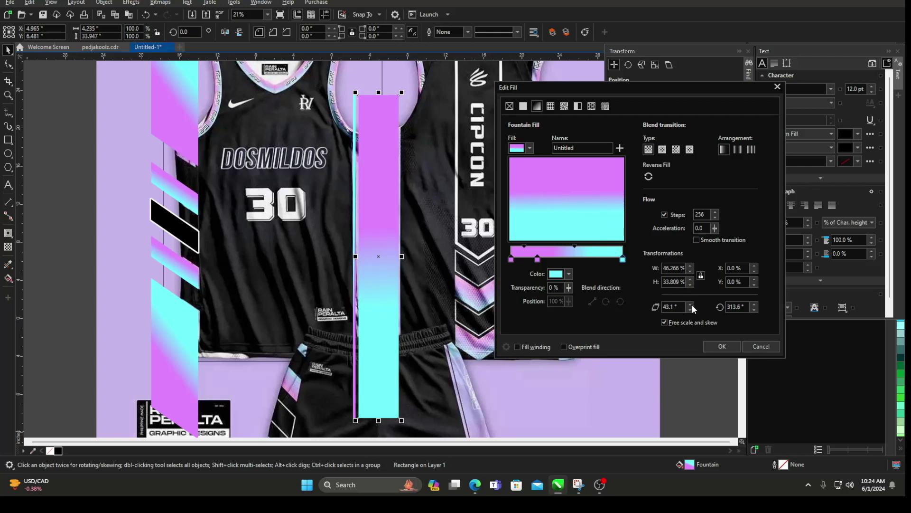
click(719, 346)
scroll(311, 276, down, 3)
scroll(315, 230, up, 2)
drag(316, 230, 342, 235)
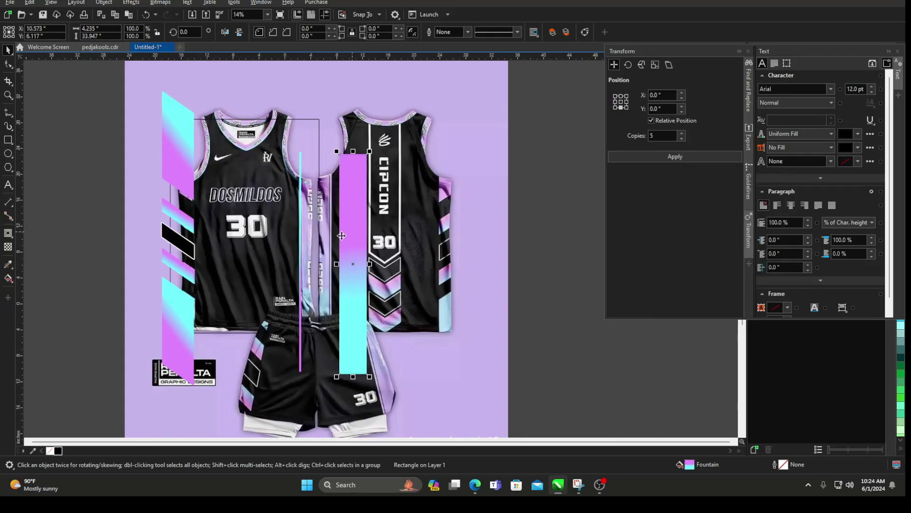
scroll(289, 247, up, 2)
key(ctrl+z)
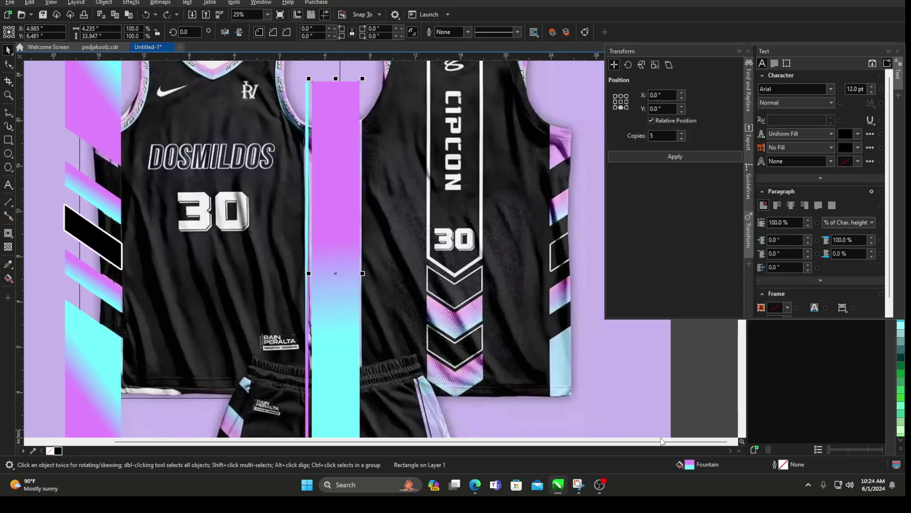
Change the middle colour stop of the tall rectangle's fountain fill to the sampled lavender #B6B1FE
double_click(694, 464)
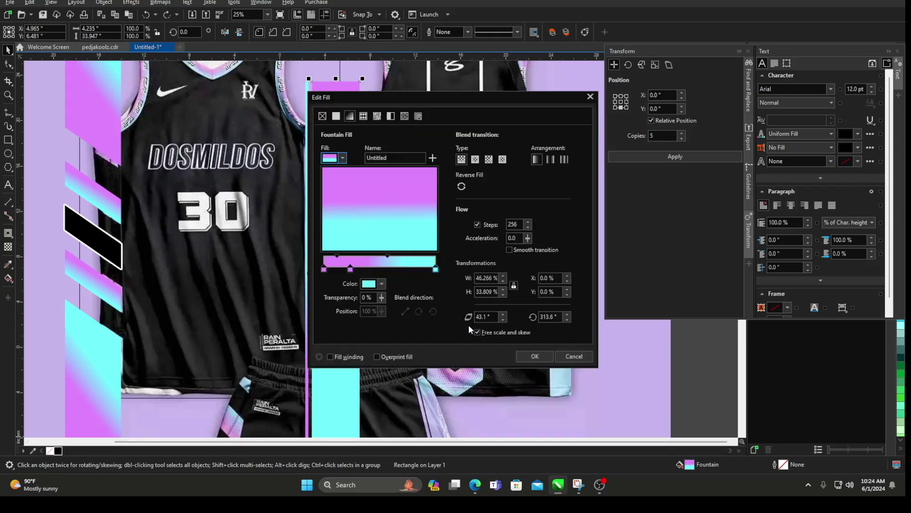
click(350, 269)
click(382, 283)
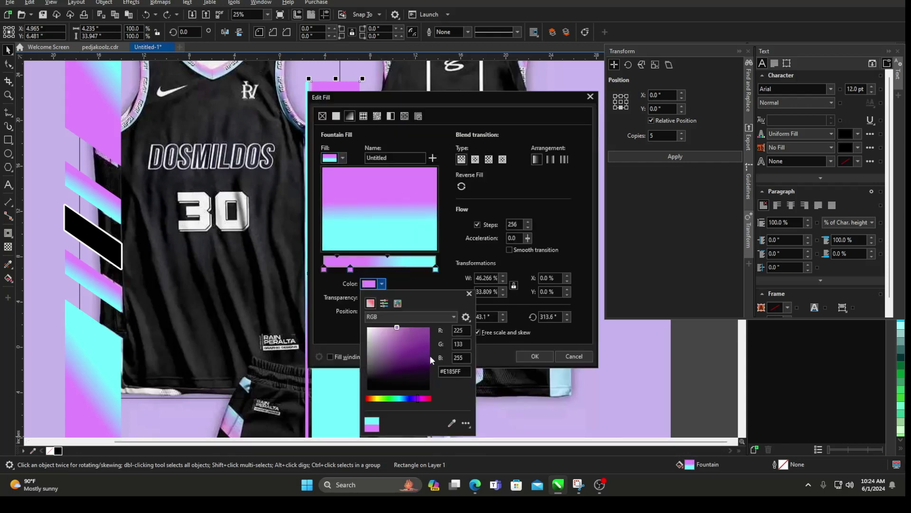
click(451, 423)
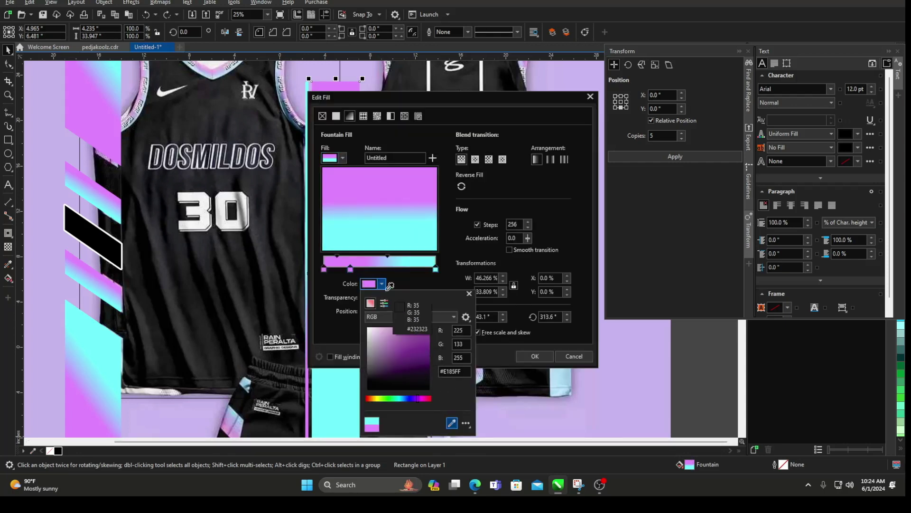
click(382, 258)
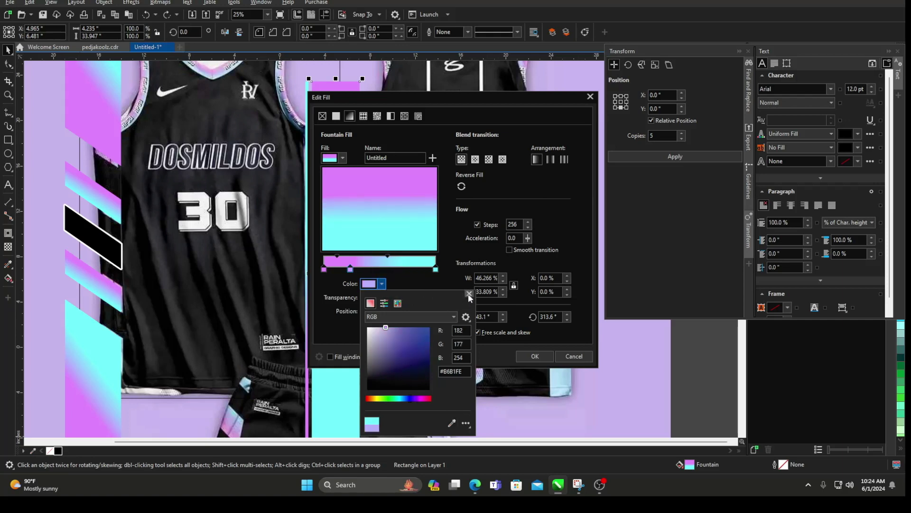
click(469, 294)
Shift the lavender stop slightly toward cyan, set the lavender-to-cyan blend midpoint to 47%, and apply the fill
click(394, 257)
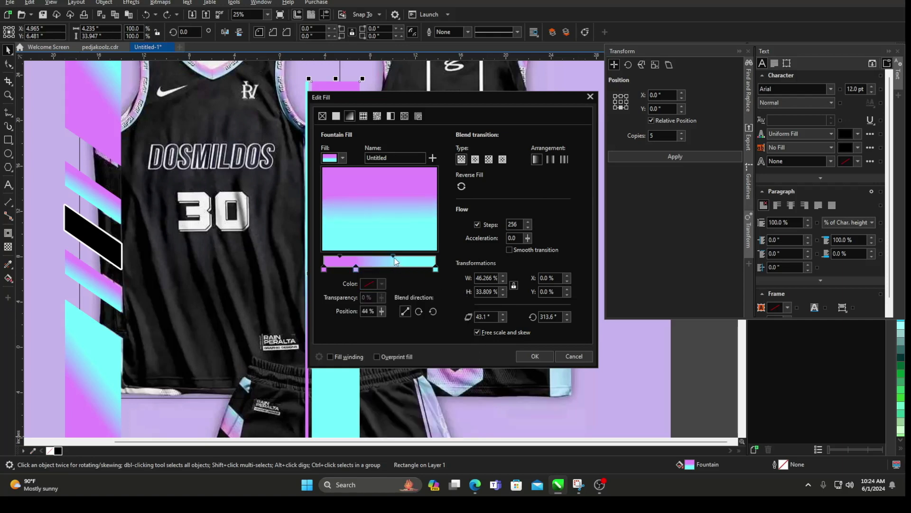
drag(393, 97, 525, 100)
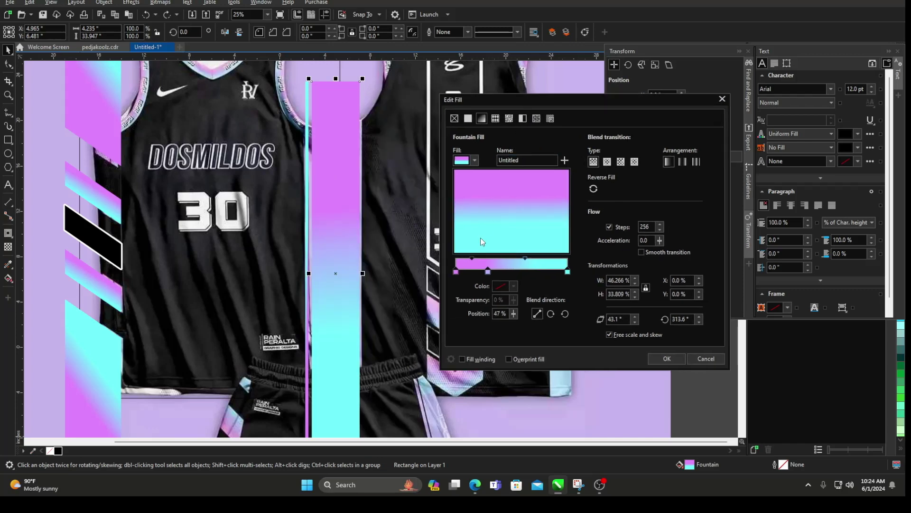
click(490, 272)
click(667, 359)
key(Escape)
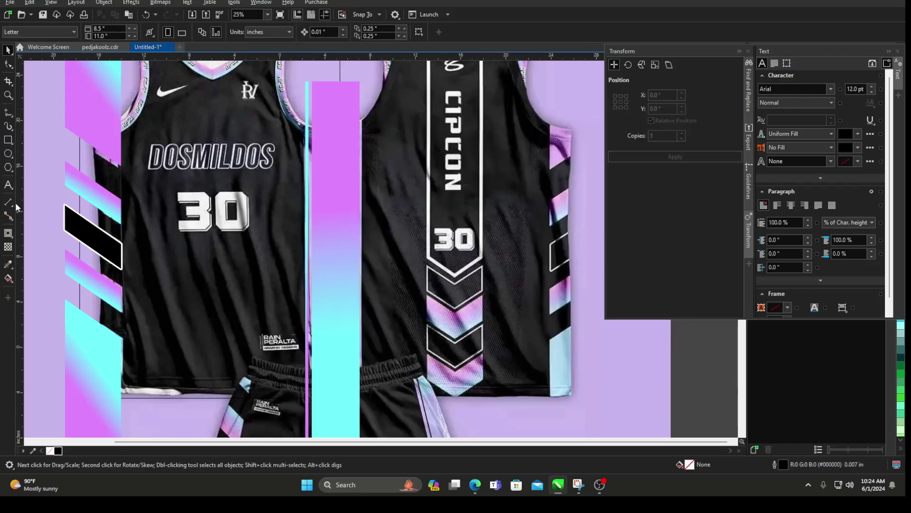
Copy the tall rectangle's updated gradient onto the narrow strip beside it with the Attributes eyedropper
scroll(284, 158, up, 2)
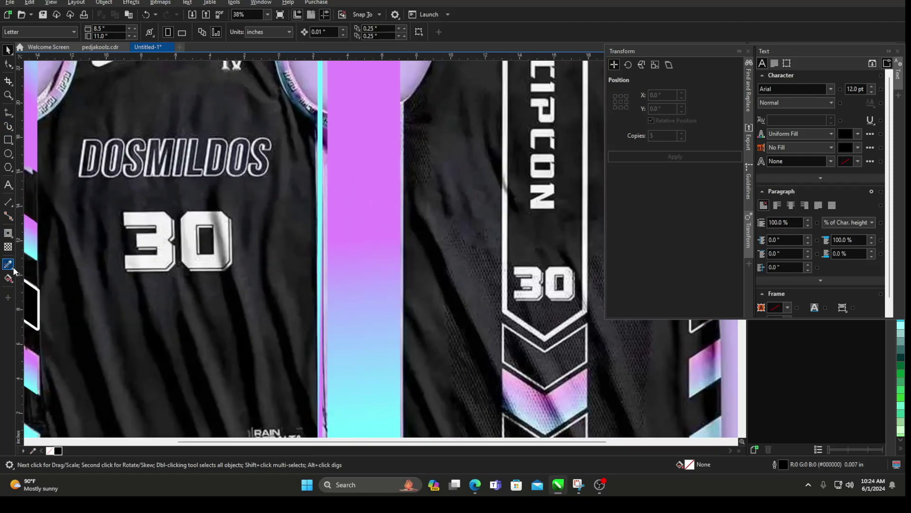
click(13, 268)
click(28, 275)
click(340, 223)
click(318, 225)
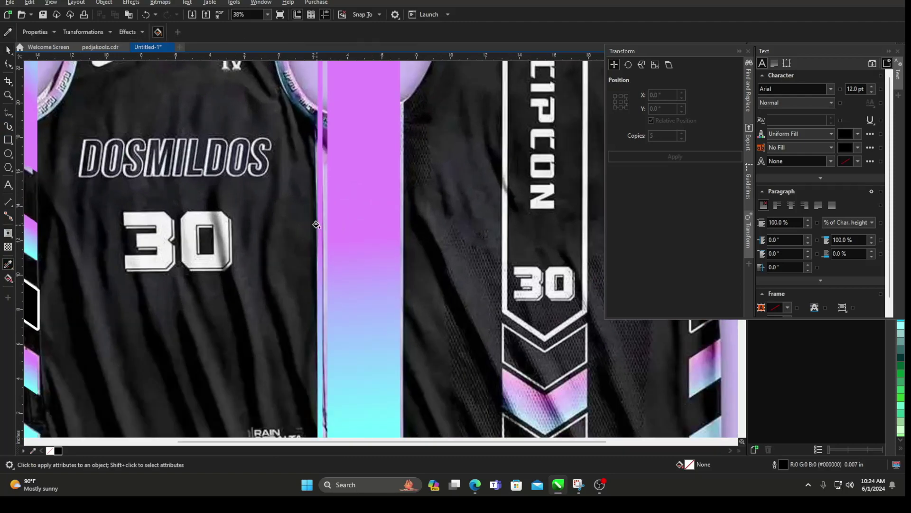
scroll(280, 257, down, 2)
click(7, 51)
Select the tall gradient rectangle and narrow strip together and stretch them slightly upward, keeping their bottom edges in place
scroll(185, 178, down, 3)
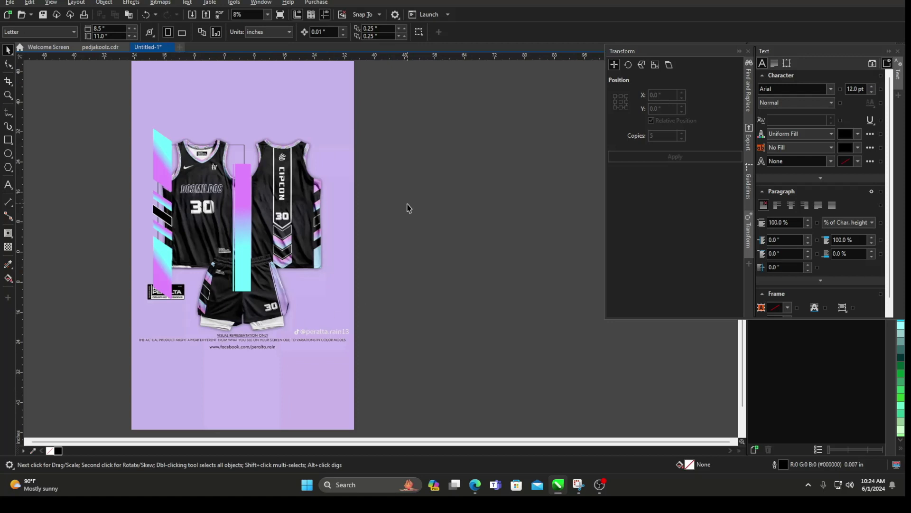
drag(436, 114, 208, 347)
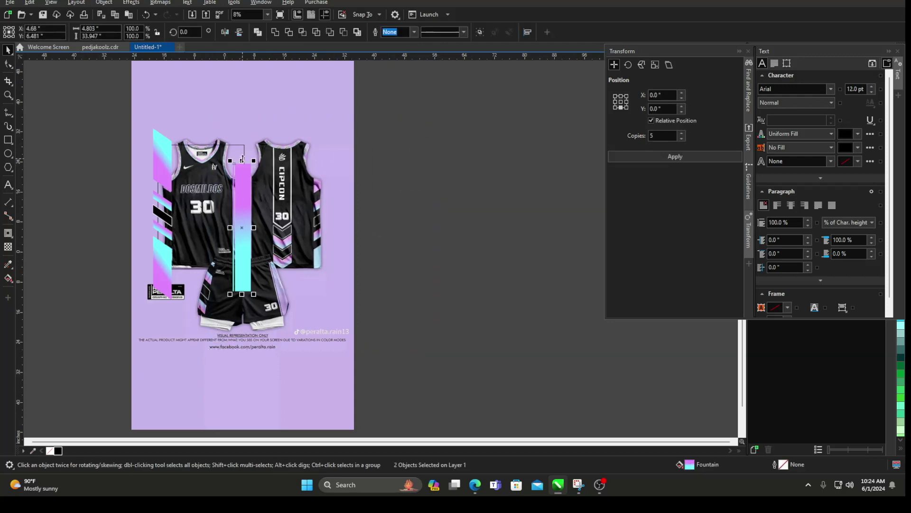
scroll(207, 189, up, 2)
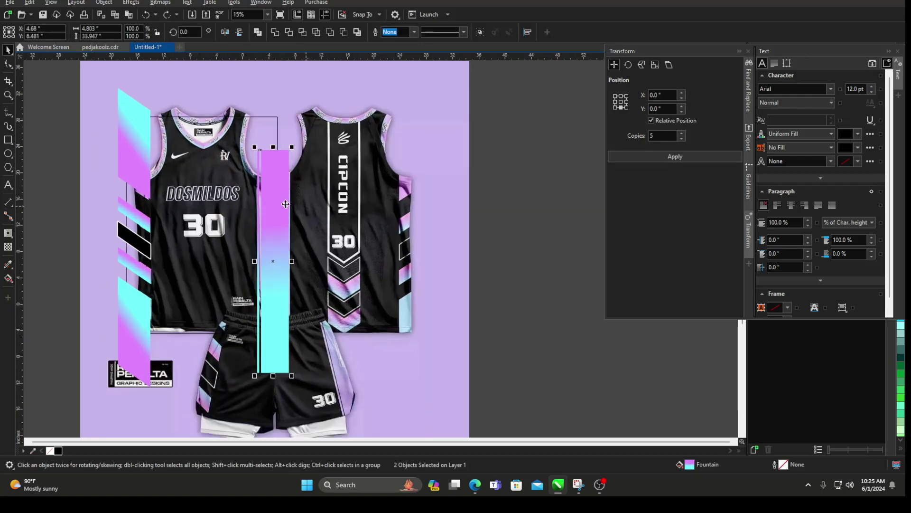
drag(285, 204, 311, 205)
key(ctrl+z)
drag(273, 147, 273, 138)
click(494, 133)
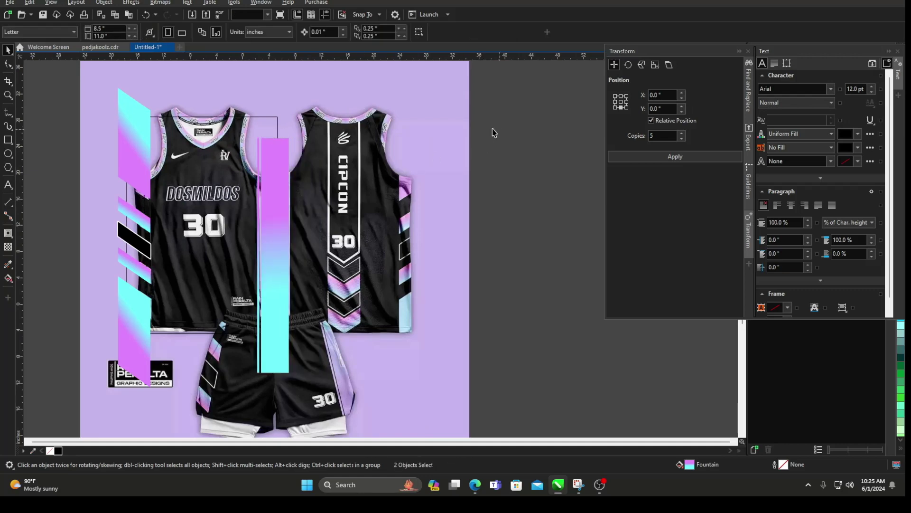
Place a copy of the lower gradient stripe against the back jersey's bottom chevron, at about X 13.065 in, Y -1.632 in
scroll(398, 143, down, 1)
click(228, 212)
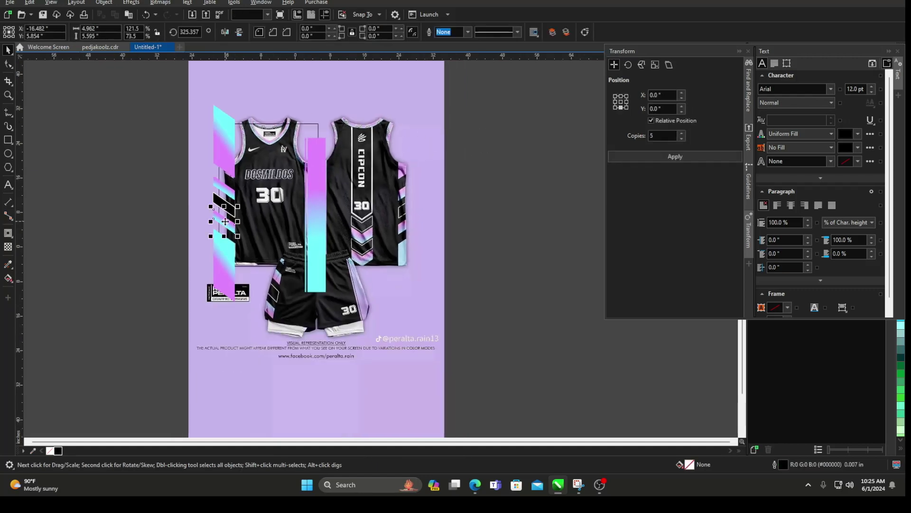
scroll(225, 222, up, 1)
drag(225, 221, 364, 256)
scroll(394, 265, up, 6)
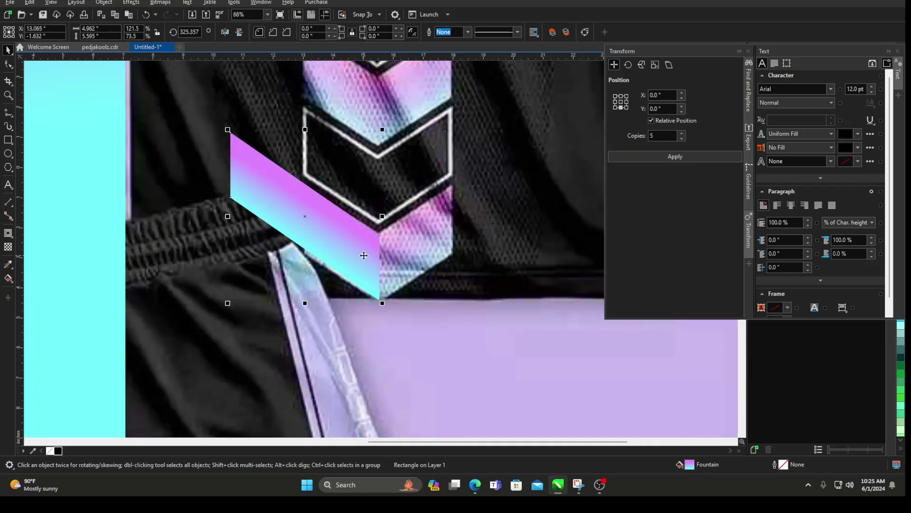
Enlarge the copied stripe to about 5.136 by 5.791 in and position it at X 12.979 in, Y -1.573 in beside the chevron
click(362, 254)
click(378, 290)
drag(383, 305, 387, 309)
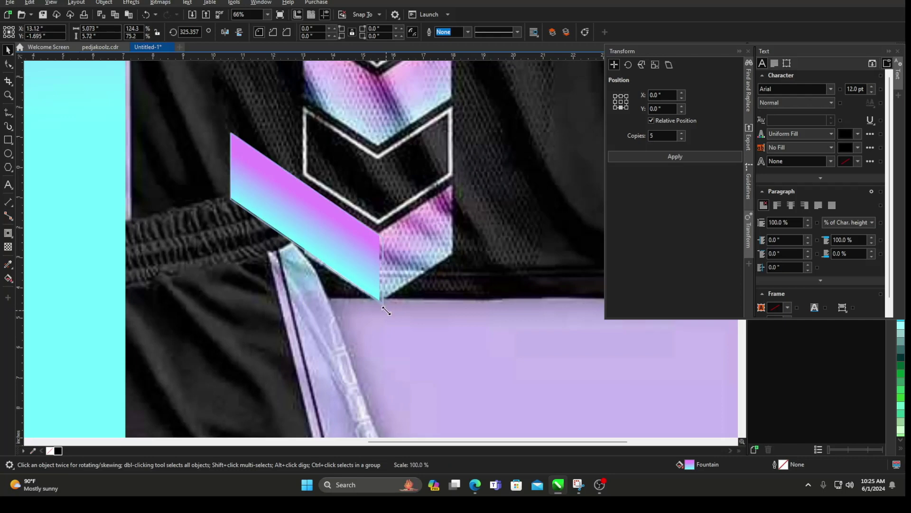
drag(363, 275, 358, 250)
click(358, 250)
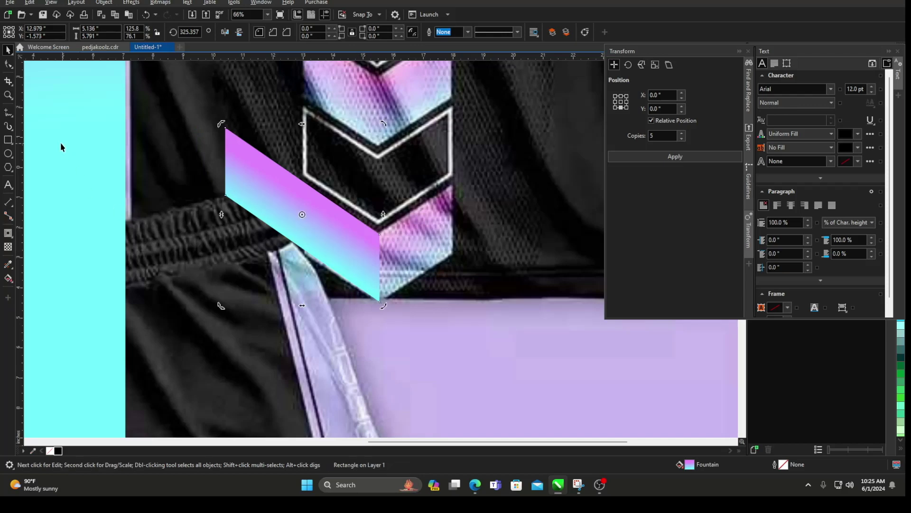
Add a vertical guideline through the copied stripe's centre at X 12.979 in
drag(20, 138, 306, 181)
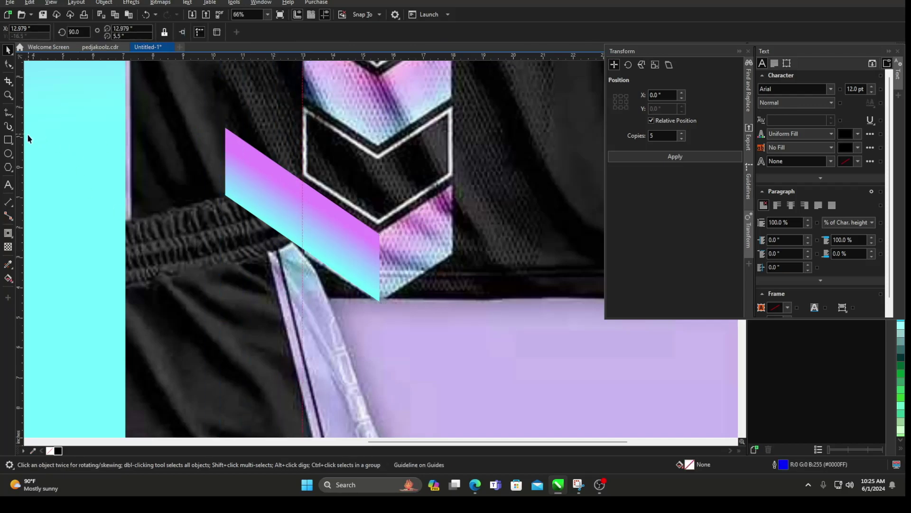
Draw a rectangle over the copied stripe's part outside the guideline, trim the stripe with it, and delete the rectangle
click(9, 140)
drag(176, 108, 305, 344)
shift+click(351, 241)
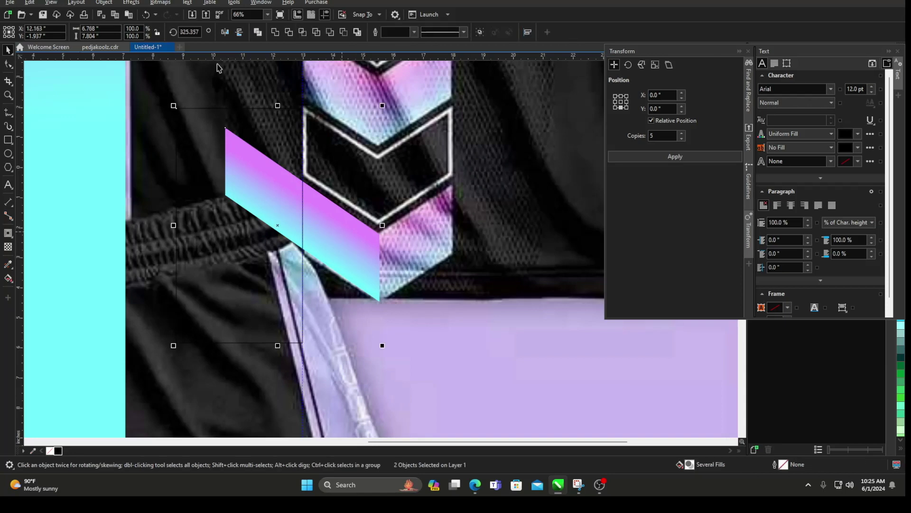
click(289, 32)
click(309, 286)
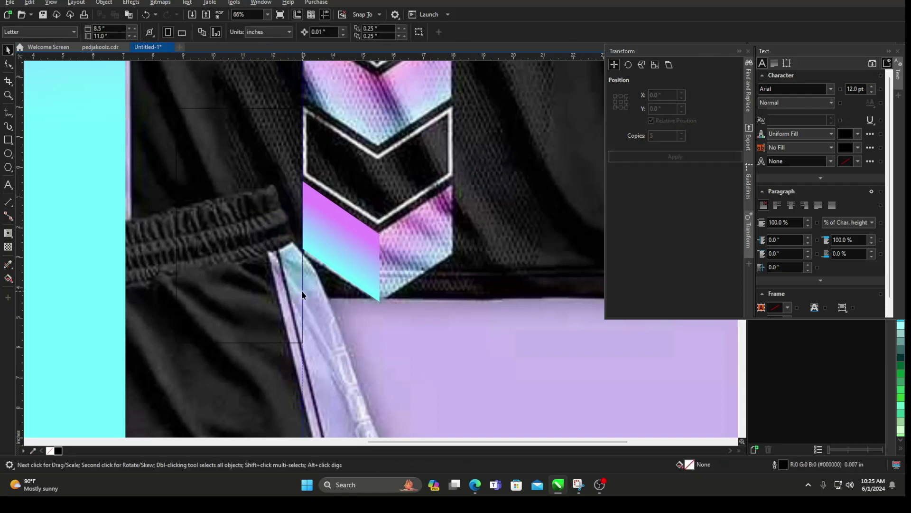
click(303, 295)
click(347, 276)
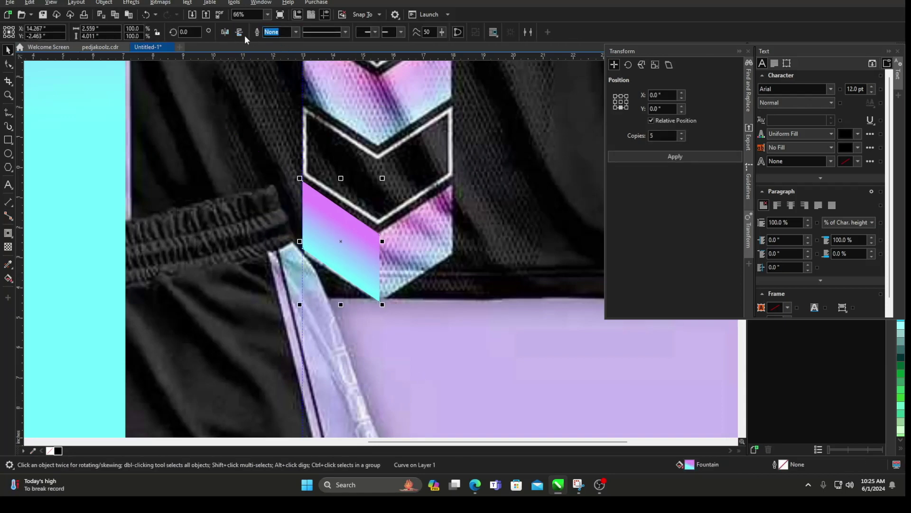
Mirror a copy of the trimmed stripe horizontally and place it beside the original as the chevron's other half, at about X 16.818 in, Y -2.463 in
click(225, 32)
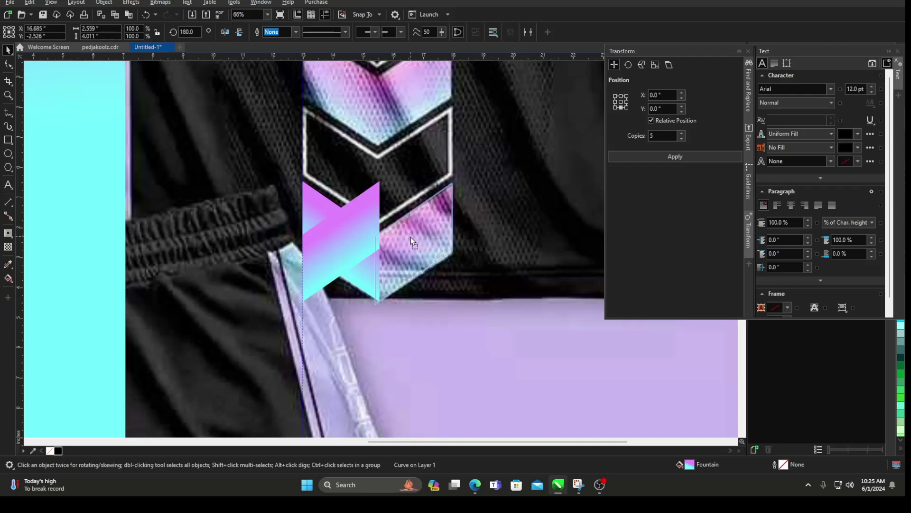
mouse_move(411, 237)
mouse_down()
mouse_move(422, 241)
mouse_move(414, 226)
mouse_up()
scroll(412, 239, up, 2)
scroll(411, 241, up, 1)
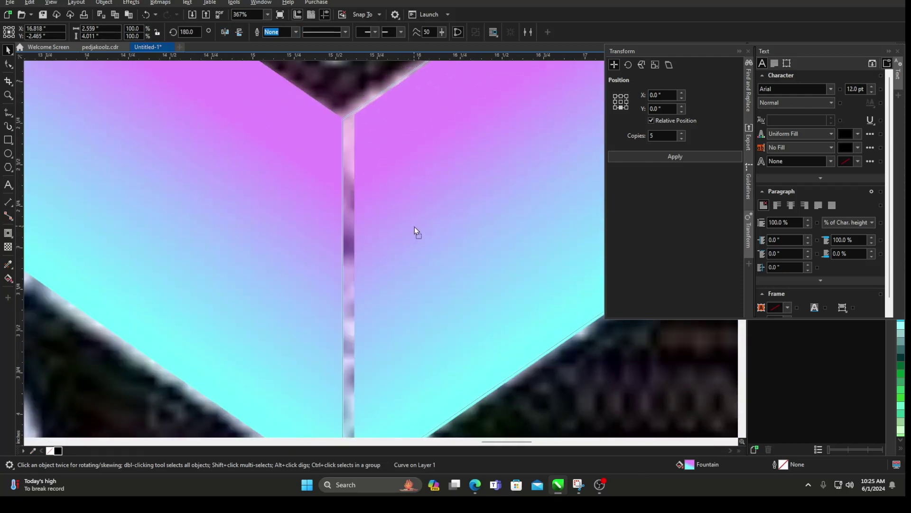
shift+click(305, 186)
key(c)
key(ctrl+z)
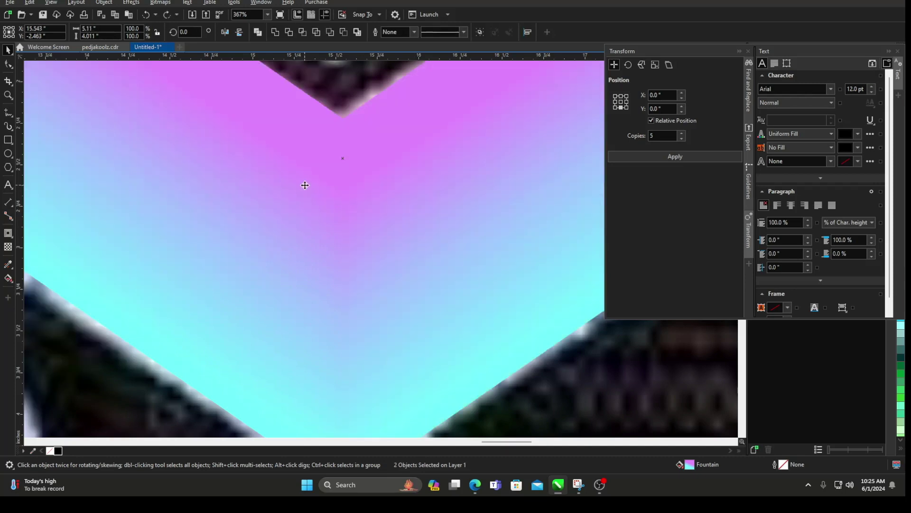
Examine the seam between the two chevron halves at the lower tip and inner corner, including their nodes
scroll(305, 185, down, 3)
scroll(378, 266, up, 10)
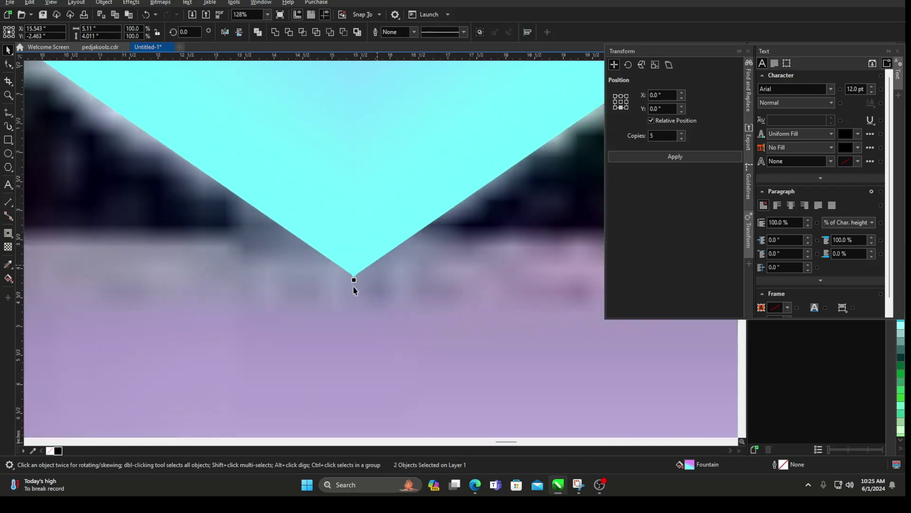
scroll(354, 282, down, 2)
click(378, 235)
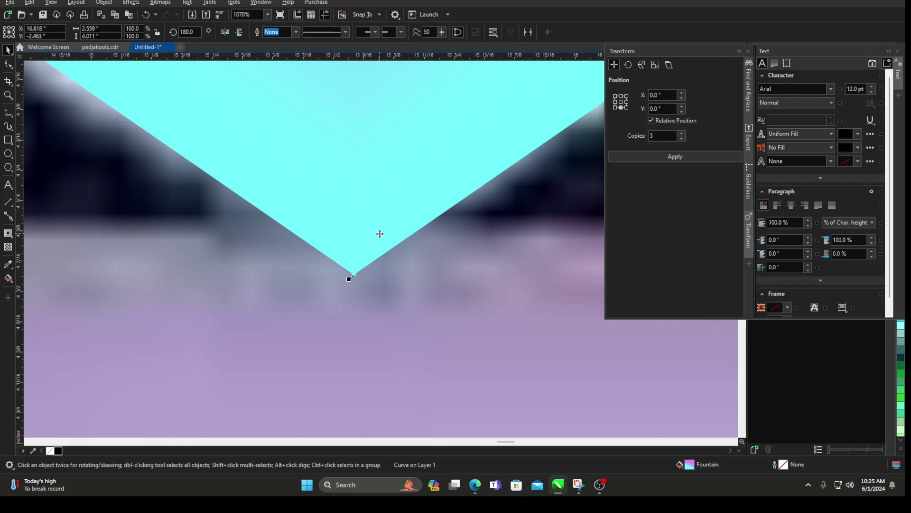
scroll(380, 234, down, 3)
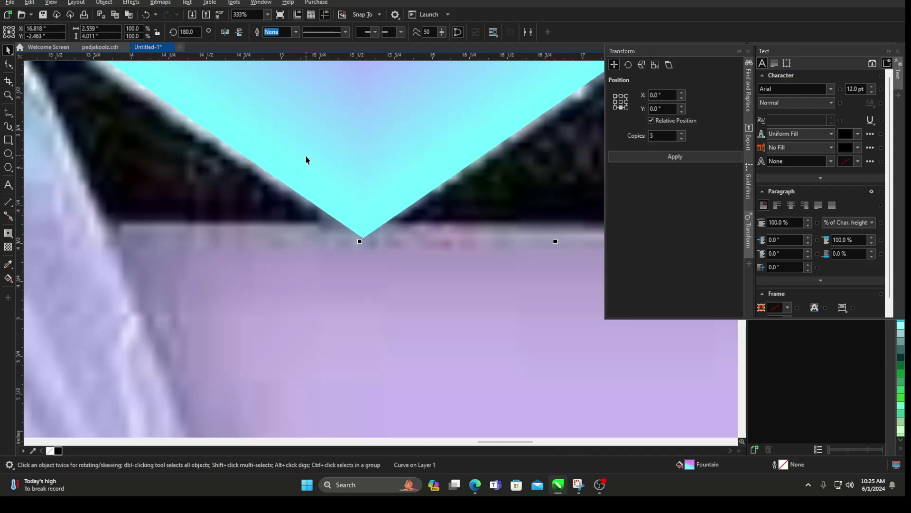
shift+click(306, 150)
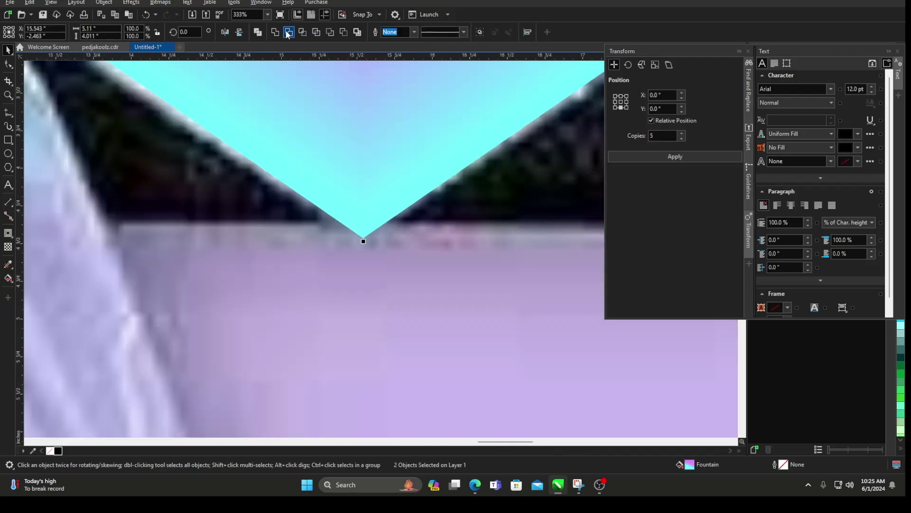
key(F10)
scroll(373, 241, up, 5)
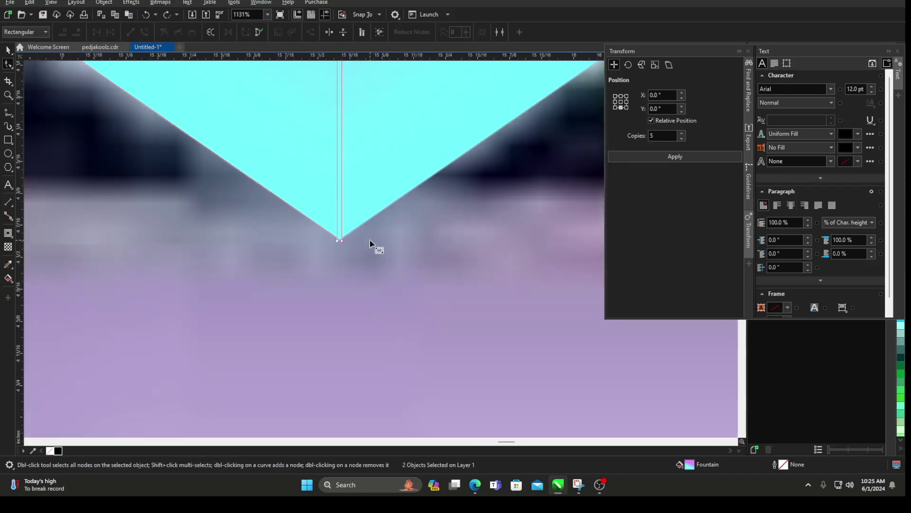
scroll(370, 240, down, 8)
key(space)
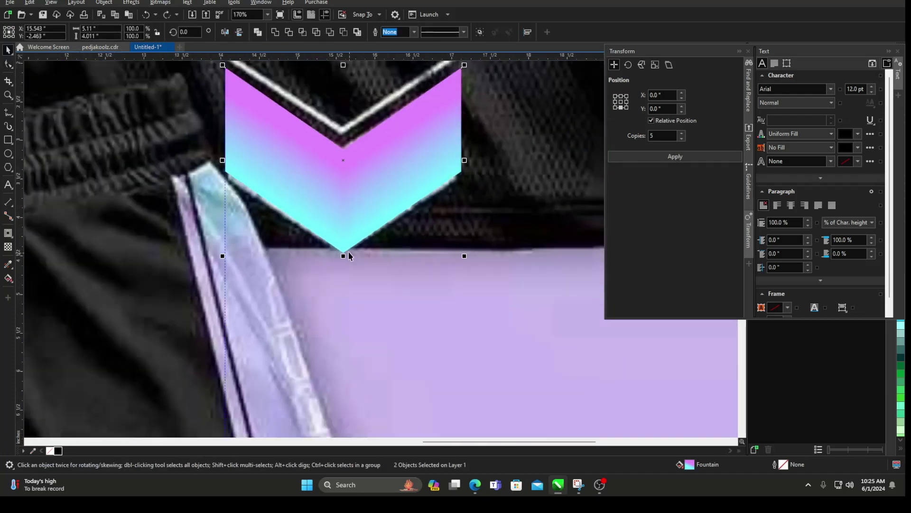
scroll(349, 257, down, 2)
scroll(372, 223, up, 5)
key(F10)
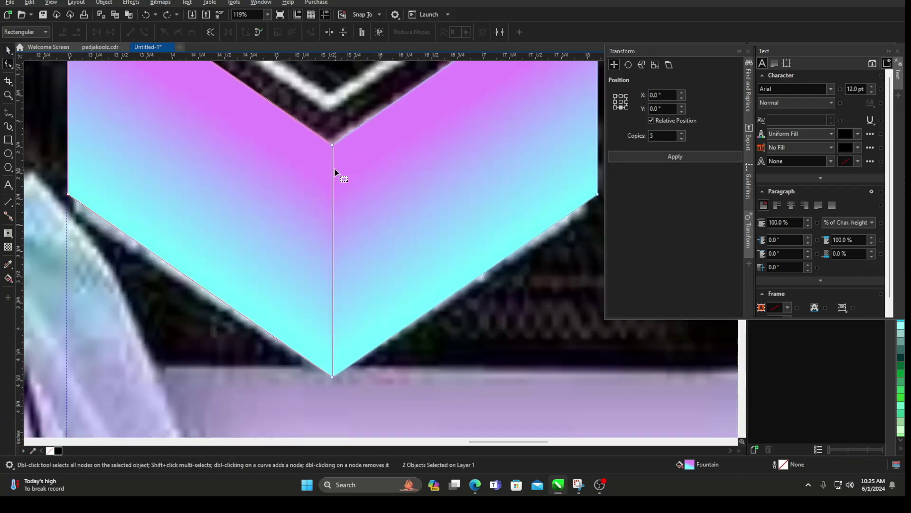
scroll(332, 152, up, 4)
scroll(333, 122, down, 2)
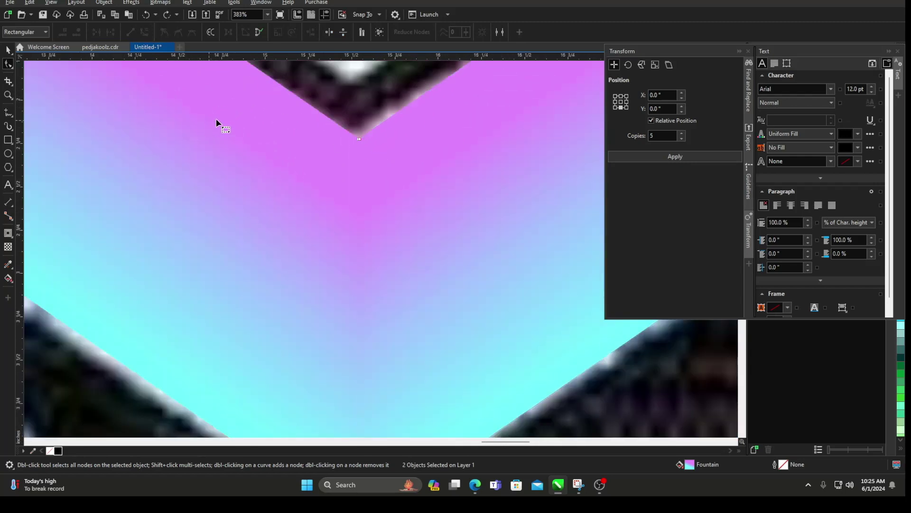
scroll(361, 166, down, 4)
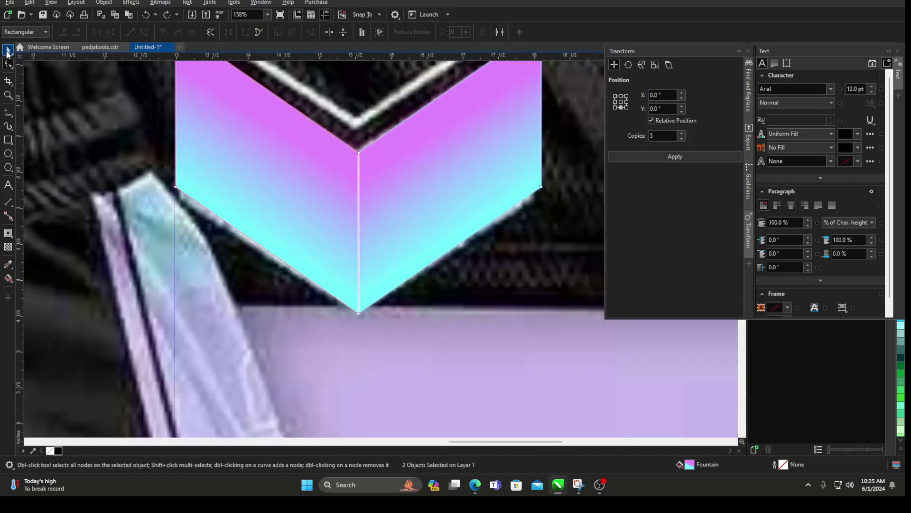
Reposition the mirrored half against the original half so their inner edges meet, and select both halves
click(6, 52)
shift+click(244, 157)
click(410, 184)
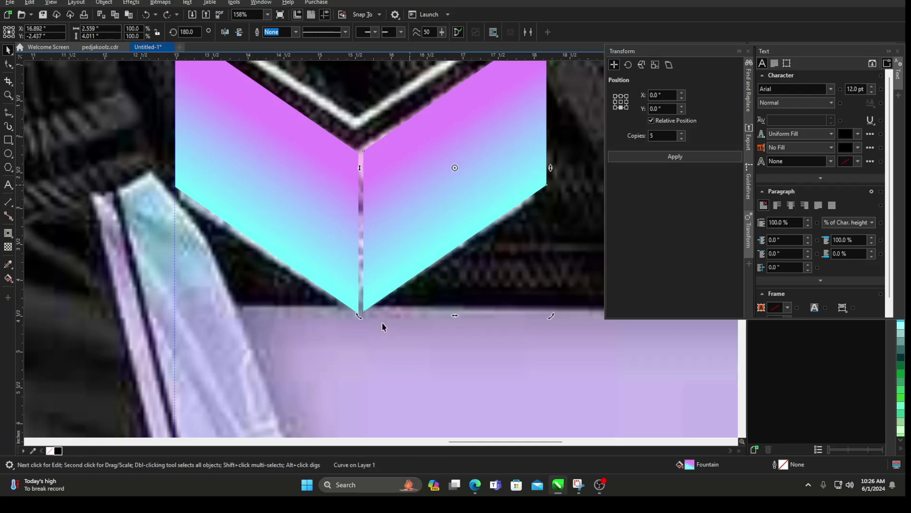
scroll(385, 308, up, 4)
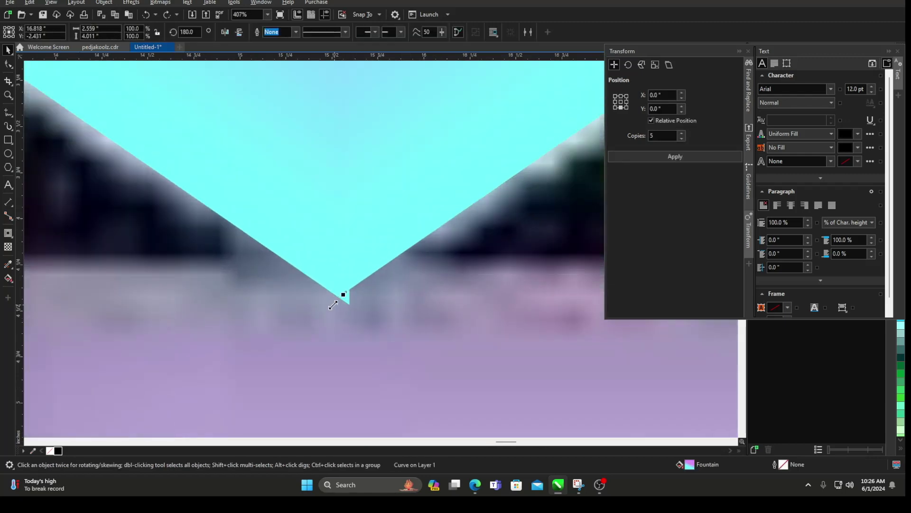
scroll(362, 258, up, 6)
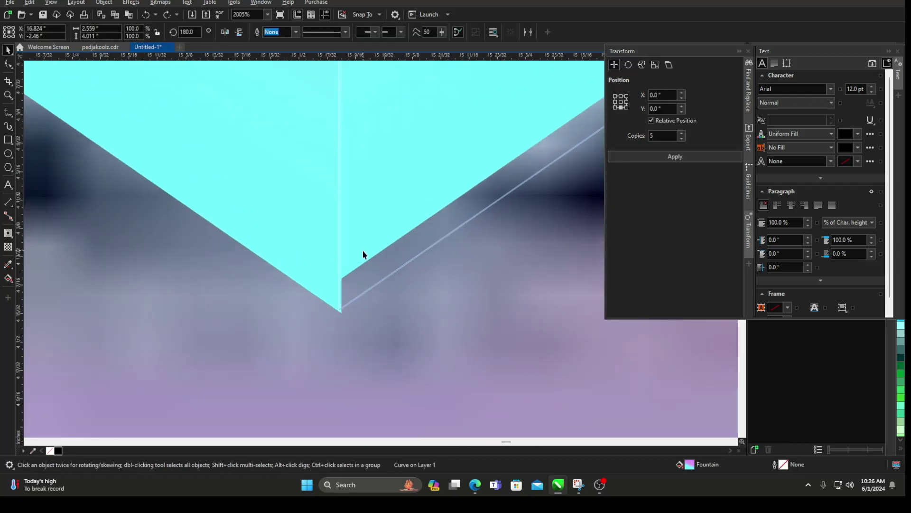
drag(363, 251, 363, 252)
shift+click(243, 150)
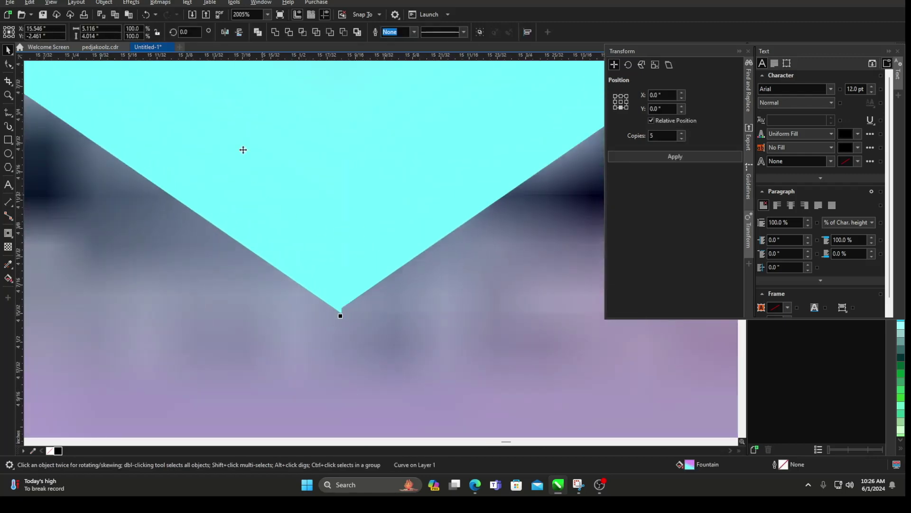
Align the bottoms of the two chevron halves and weld them into a single shape
click(239, 32)
key(ctrl+z)
key(b)
scroll(379, 304, down, 1)
scroll(379, 304, down, 6)
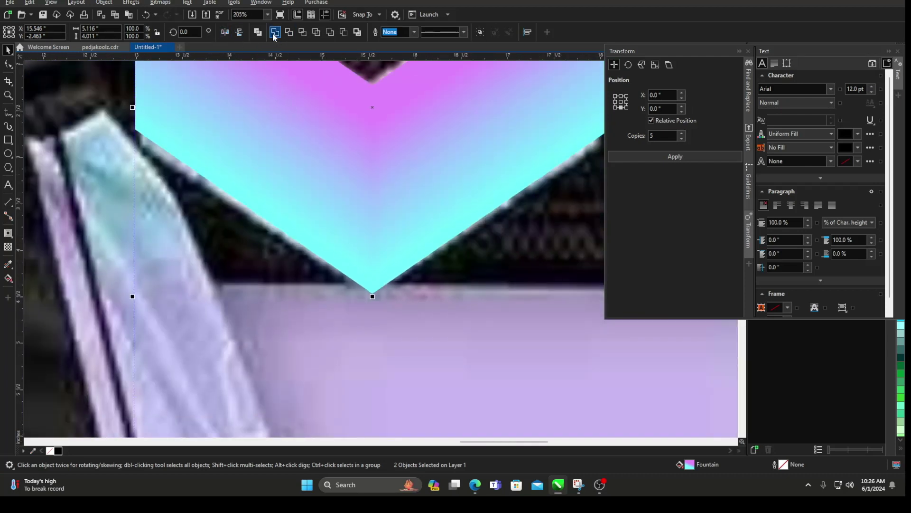
click(275, 33)
scroll(388, 151, down, 1)
Delete the stray nodes at the welded chevron's lower tip
key(F10)
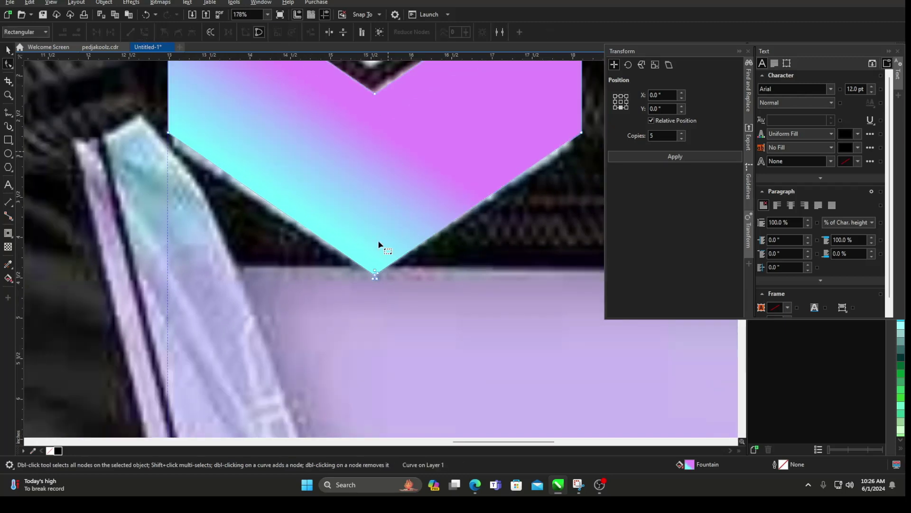
scroll(382, 257, up, 9)
scroll(426, 241, up, 9)
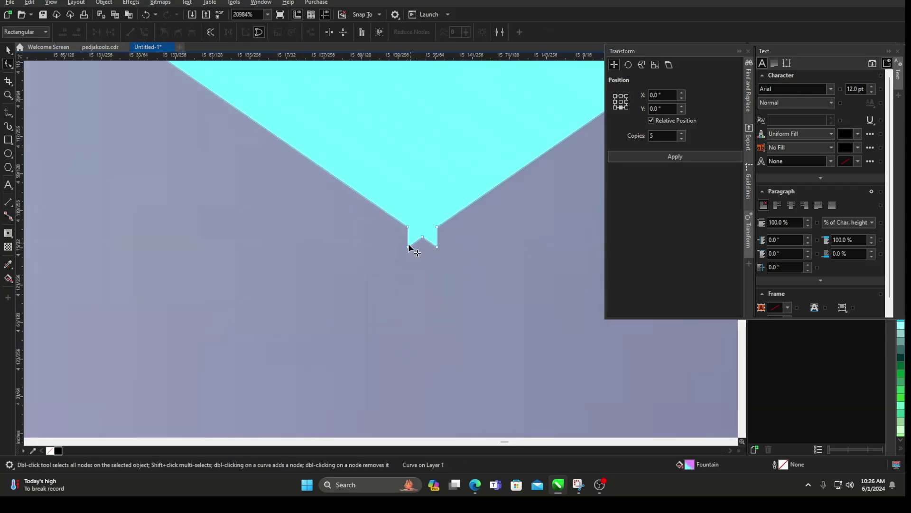
double_click(434, 246)
scroll(436, 246, down, 15)
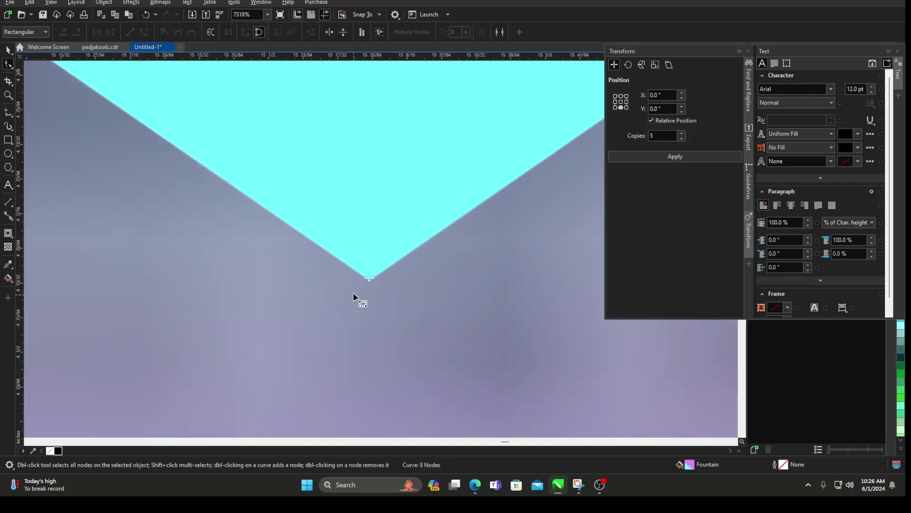
Move the welded chevron off the jersey and return it to its place over the bottom chevron
scroll(350, 278, down, 4)
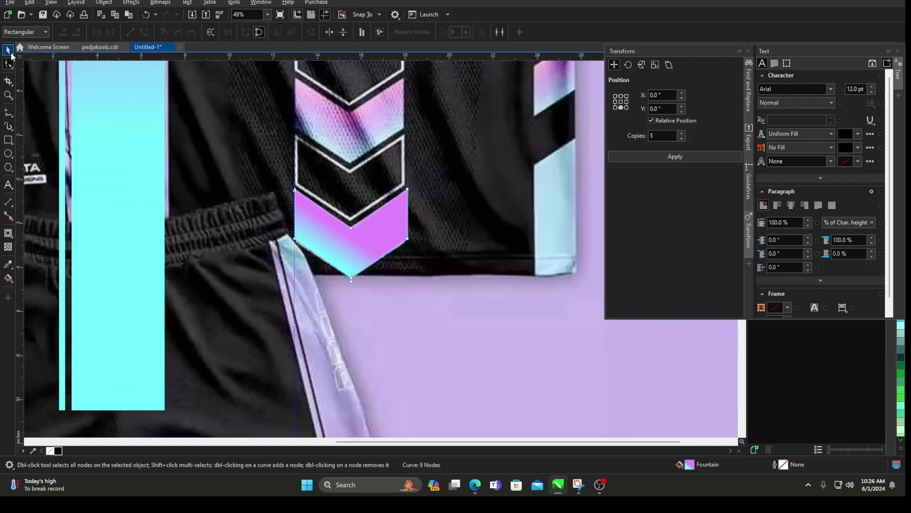
click(8, 51)
drag(357, 264, 304, 384)
scroll(308, 397, up, 1)
drag(336, 343, 405, 196)
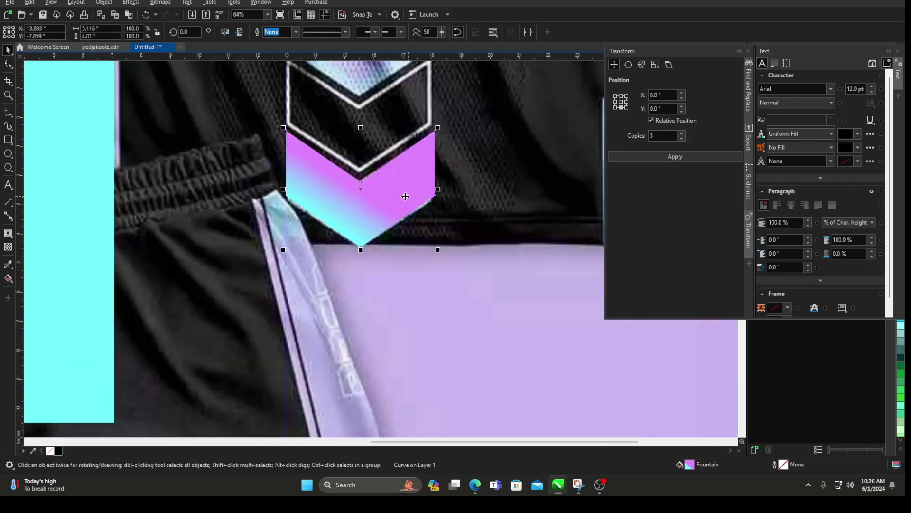
Rotate the chevron's fountain fill to 317.0° with violet above cyan, and shift the middle violet stop toward the gradient's centre
double_click(689, 464)
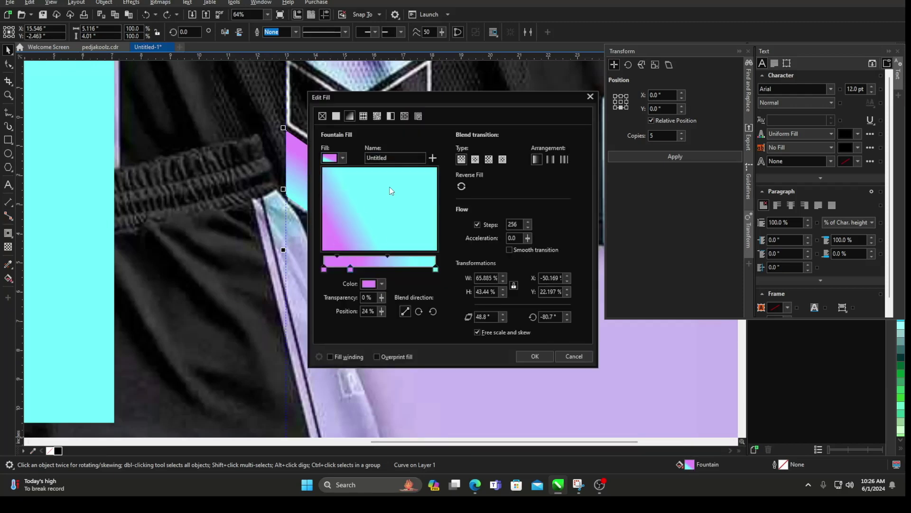
drag(348, 170, 420, 237)
drag(413, 100, 551, 95)
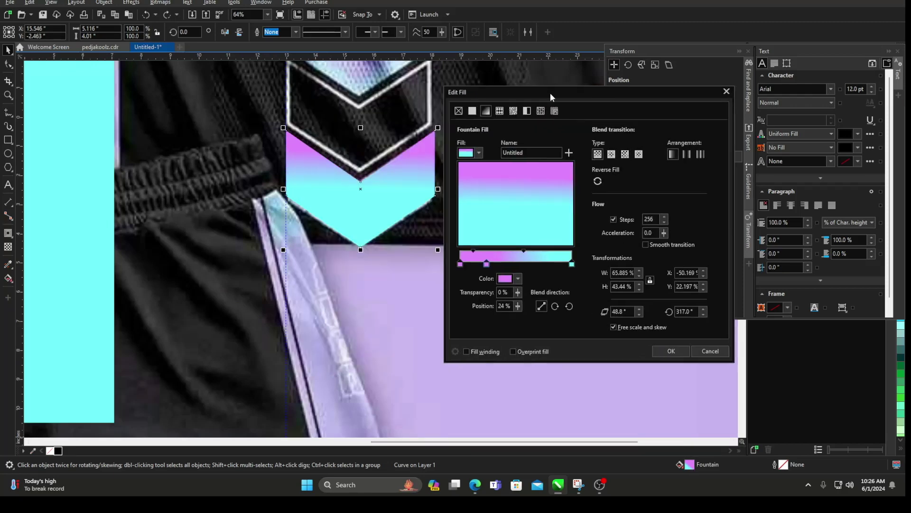
mouse_move(487, 263)
mouse_down()
mouse_move(562, 253)
mouse_move(523, 264)
mouse_up()
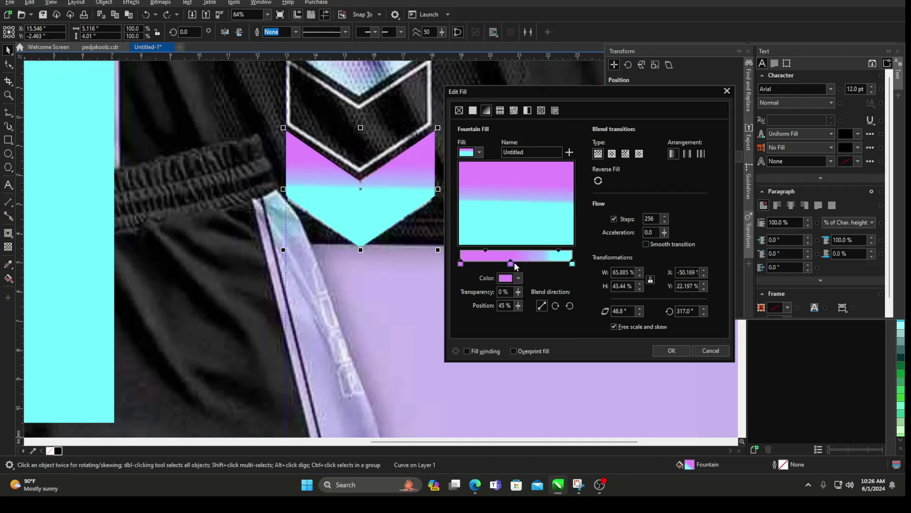
click(673, 351)
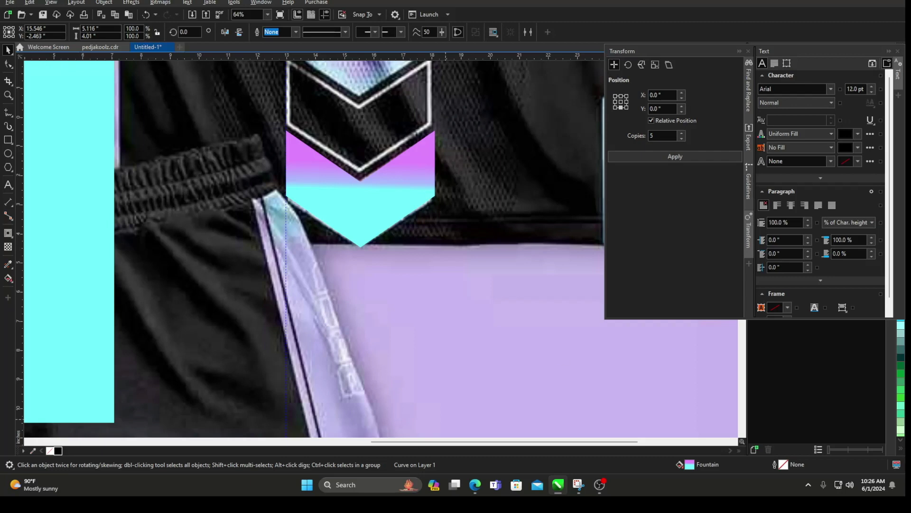
Adjust the midpoint of the chevron's violet-to-cyan blend and set the middle violet stop at 51%
click(370, 190)
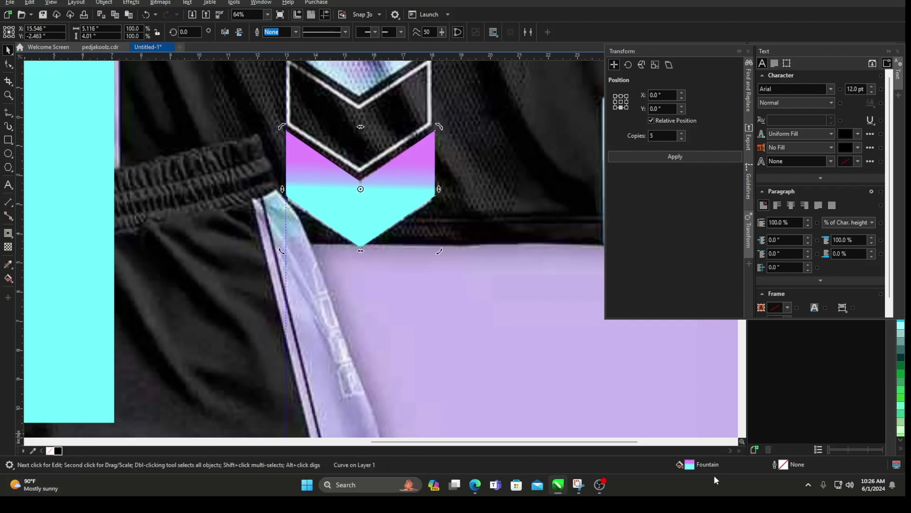
double_click(693, 468)
drag(423, 94, 643, 71)
drag(594, 244, 637, 237)
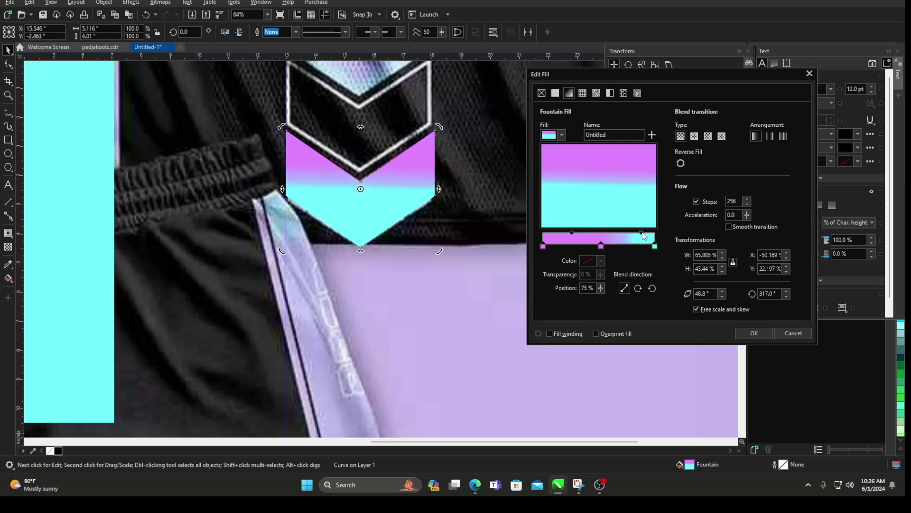
drag(602, 247, 600, 247)
click(751, 332)
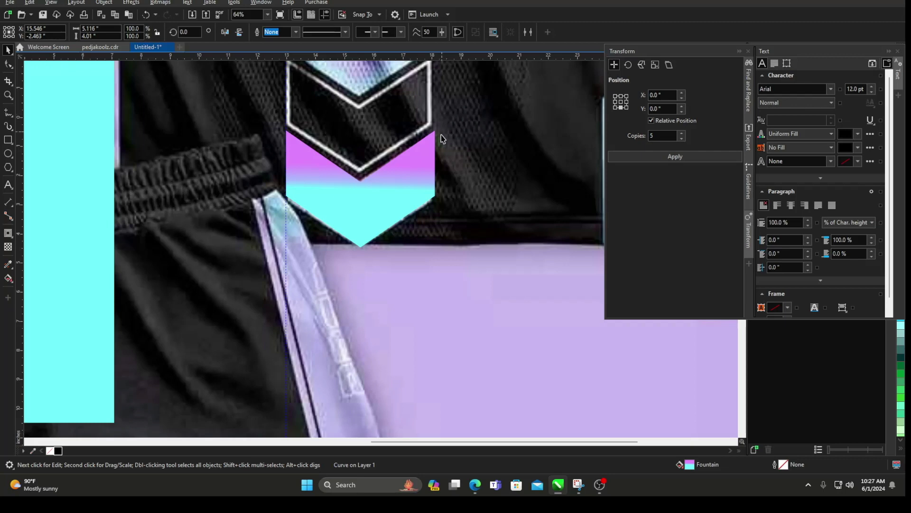
scroll(442, 264, down, 5)
click(661, 375)
scroll(409, 247, up, 2)
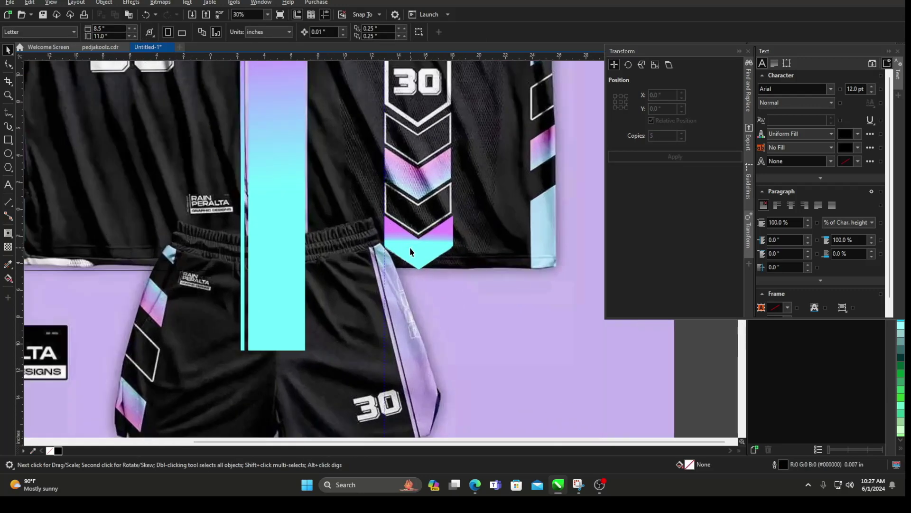
click(411, 252)
double_click(686, 464)
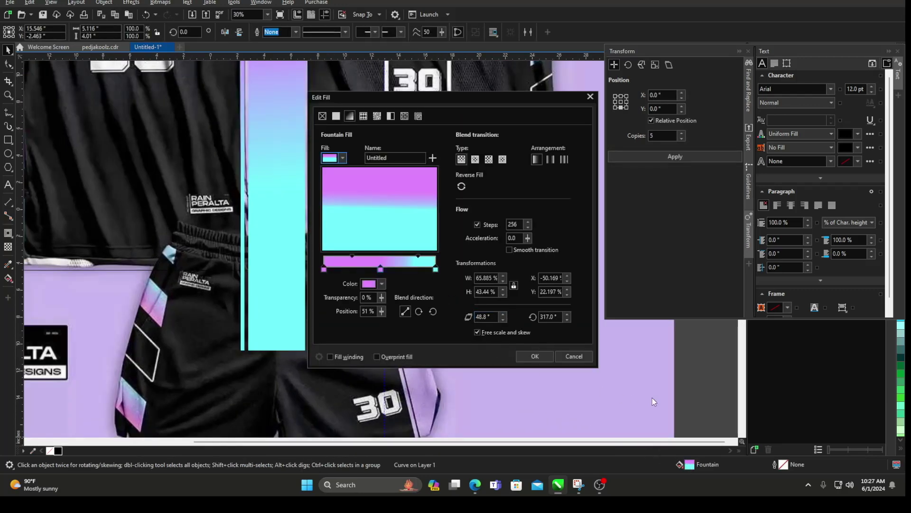
click(572, 358)
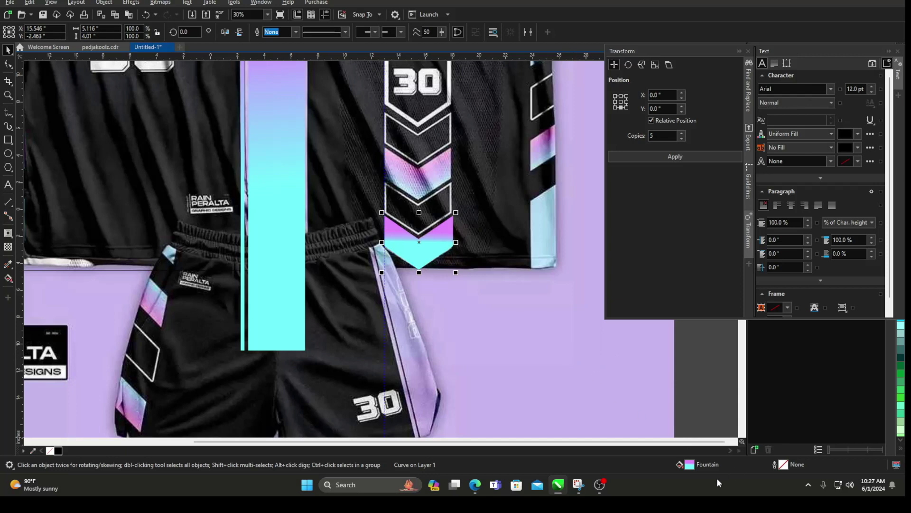
double_click(691, 467)
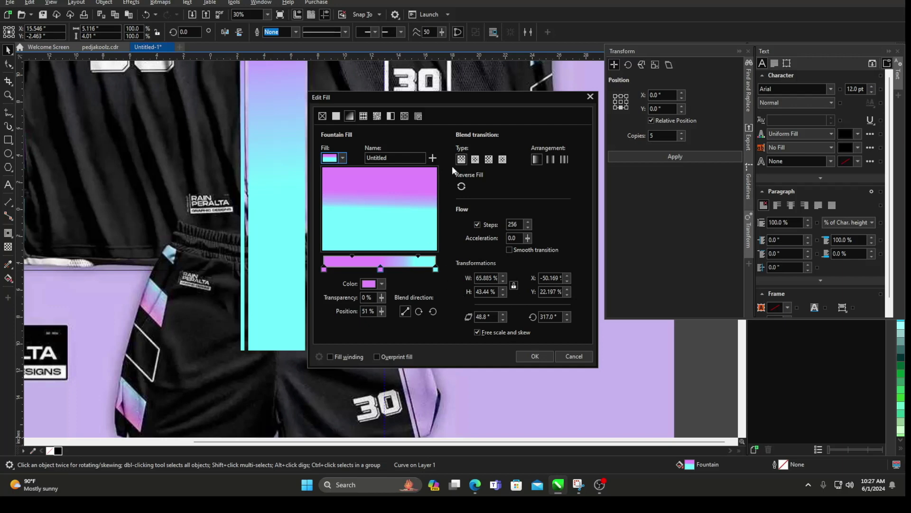
click(550, 159)
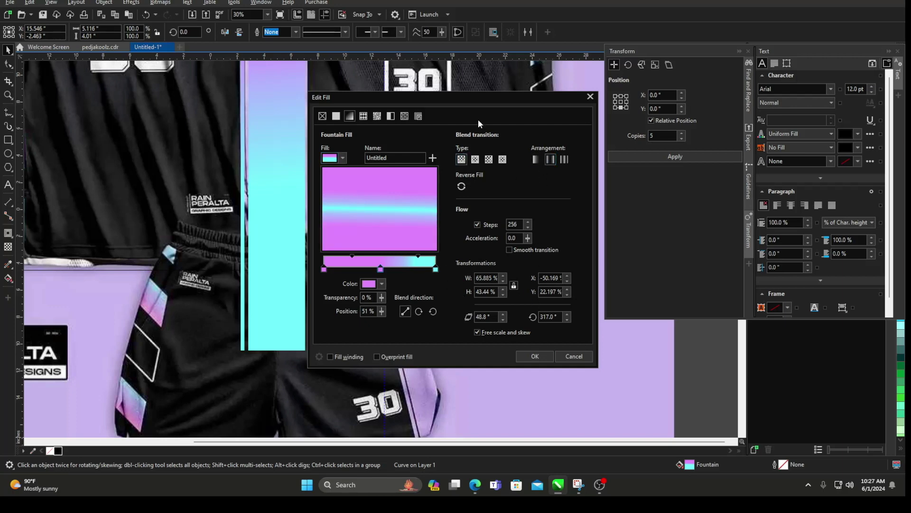
drag(477, 119, 608, 220)
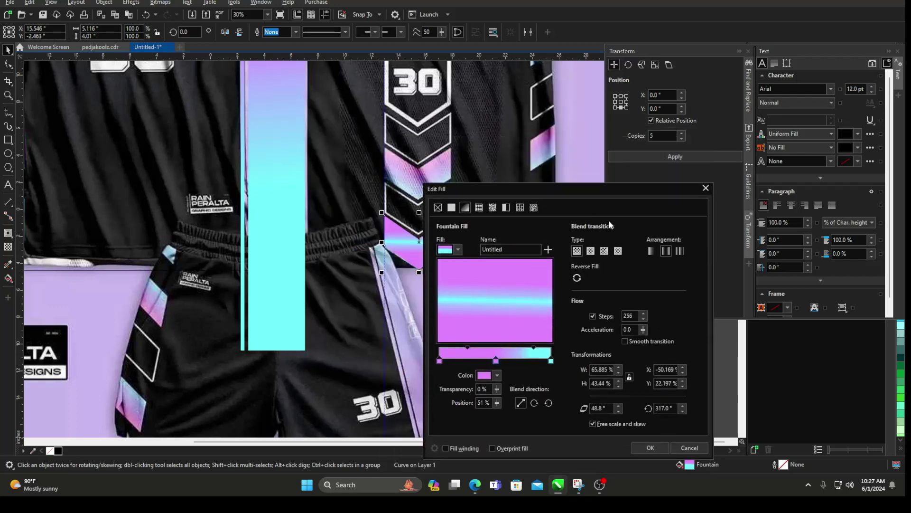
click(680, 250)
drag(558, 188, 687, 108)
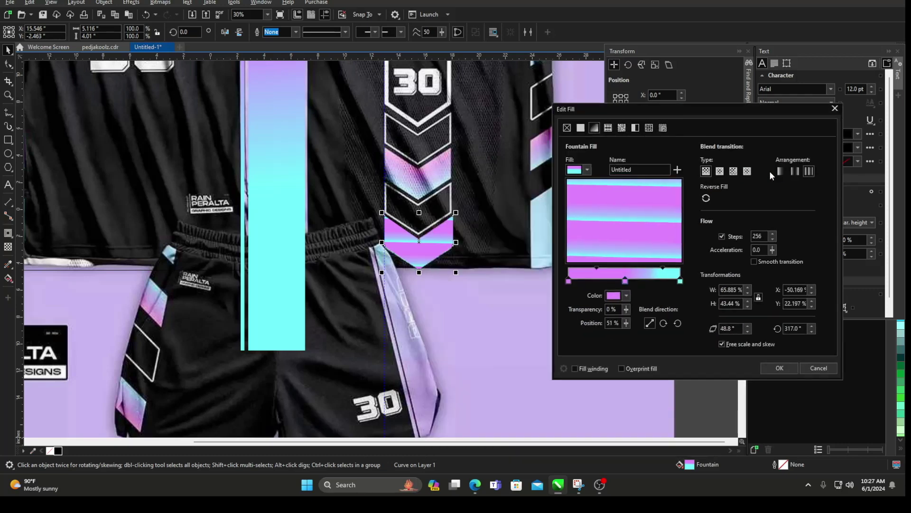
click(785, 169)
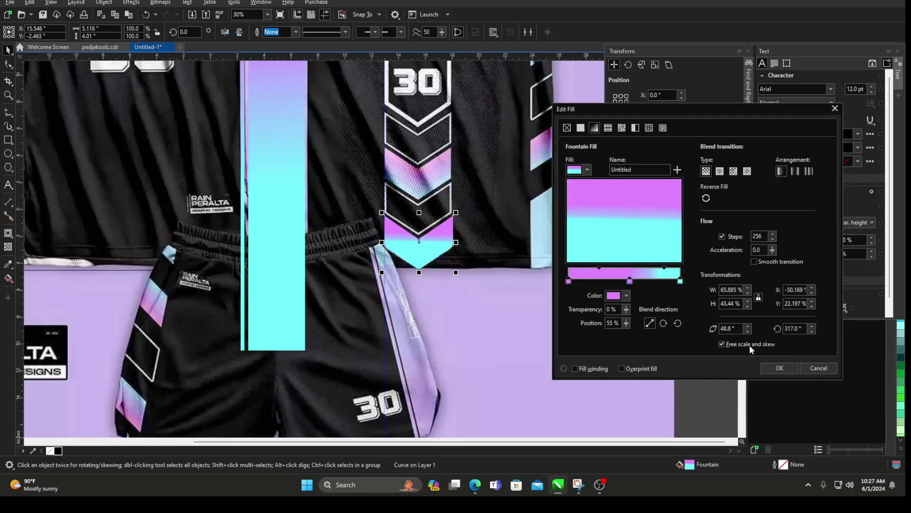
drag(688, 112, 692, 76)
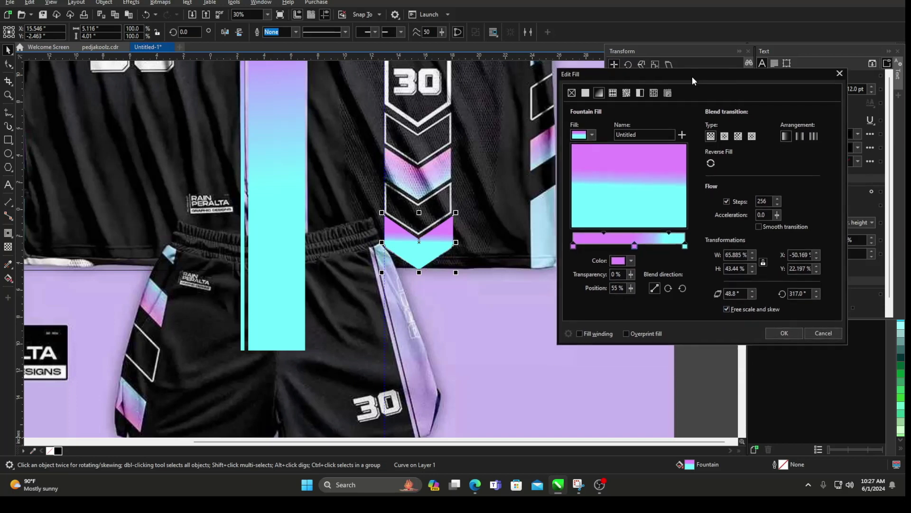
click(669, 233)
drag(642, 175, 640, 167)
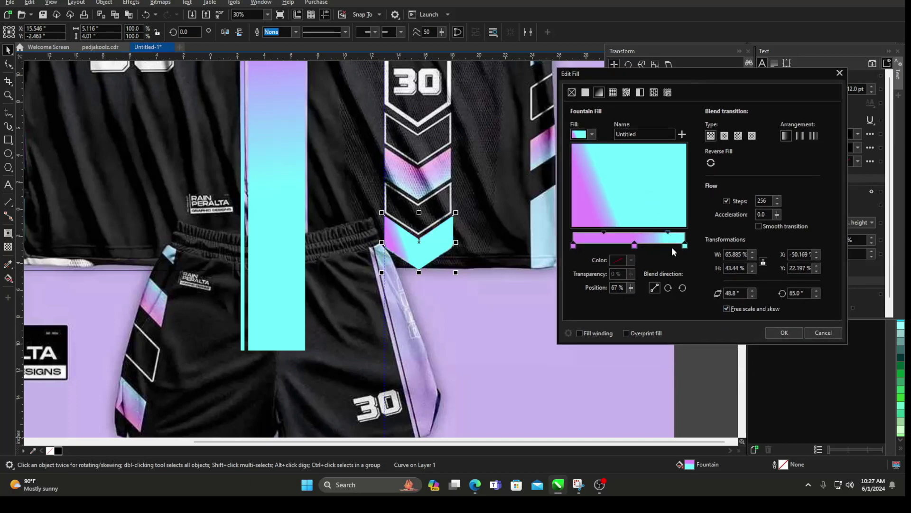
click(824, 332)
click(700, 365)
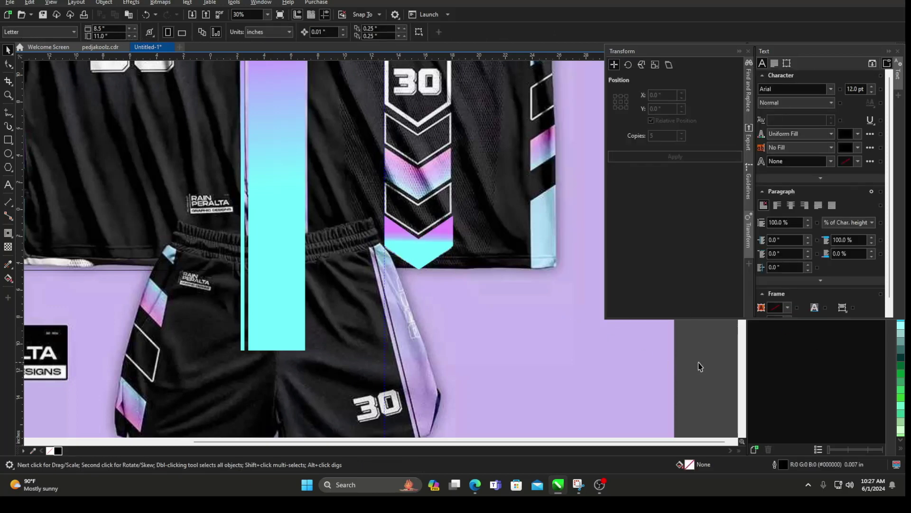
click(441, 239)
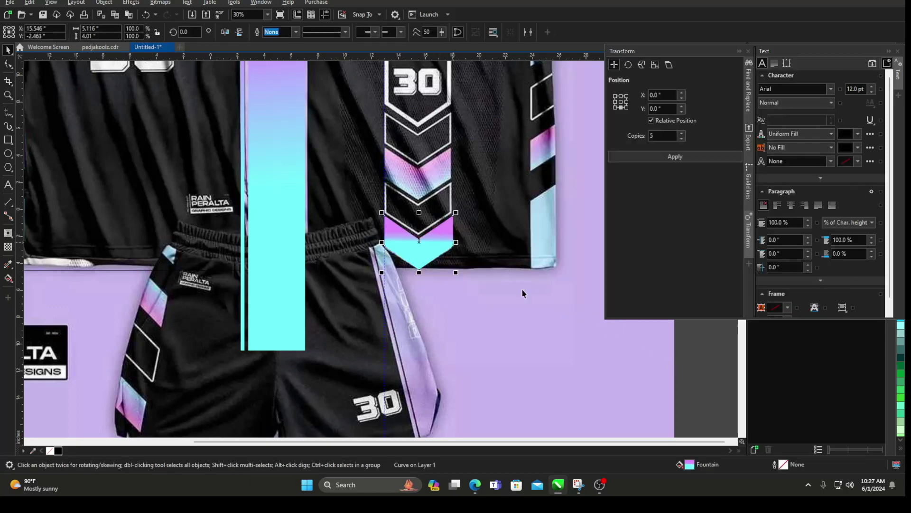
double_click(693, 465)
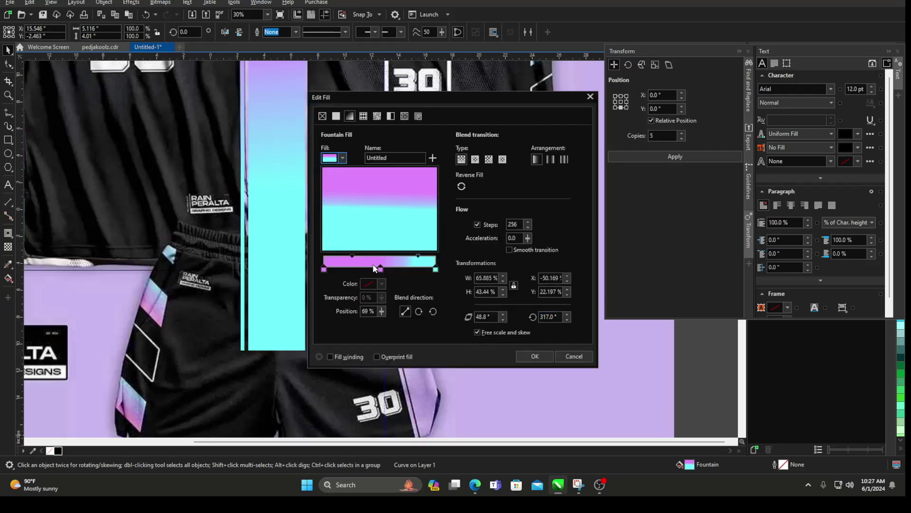
drag(382, 269, 394, 268)
drag(405, 98, 600, 86)
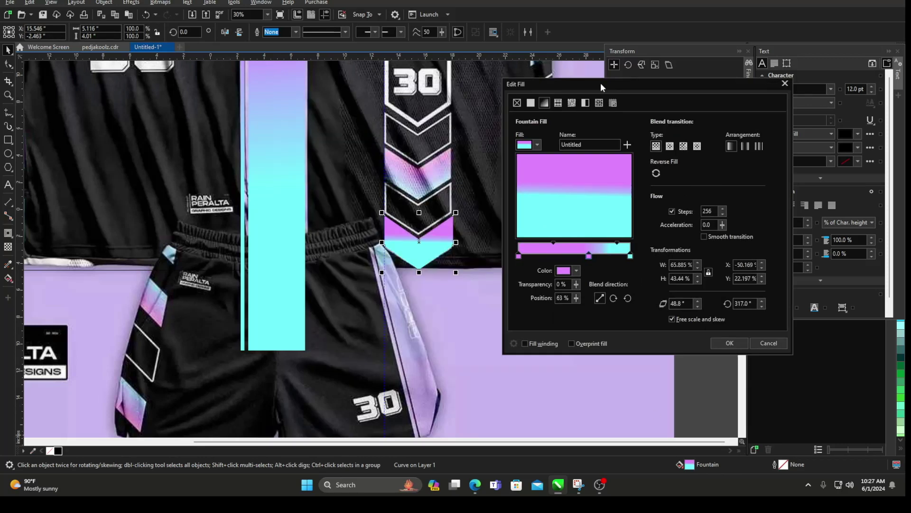
click(620, 243)
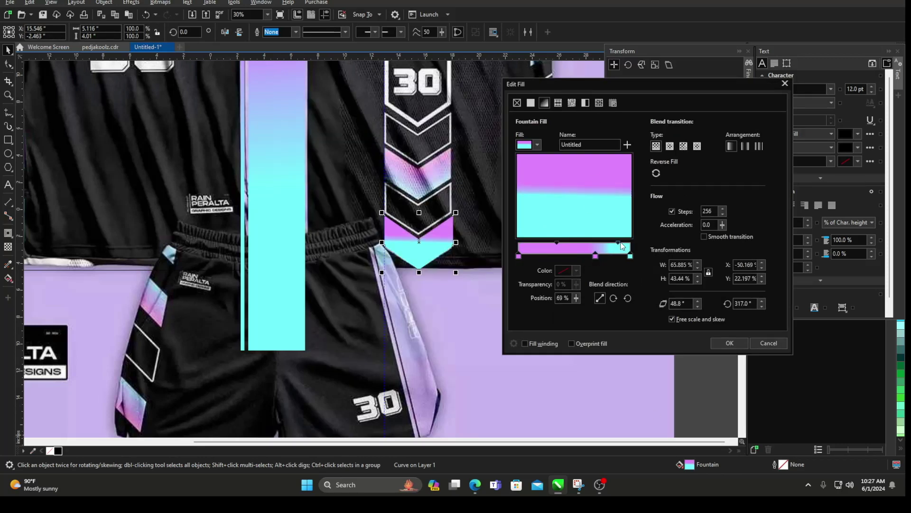
mouse_move(620, 242)
mouse_down()
mouse_move(637, 243)
mouse_move(623, 245)
mouse_up()
drag(591, 255, 605, 255)
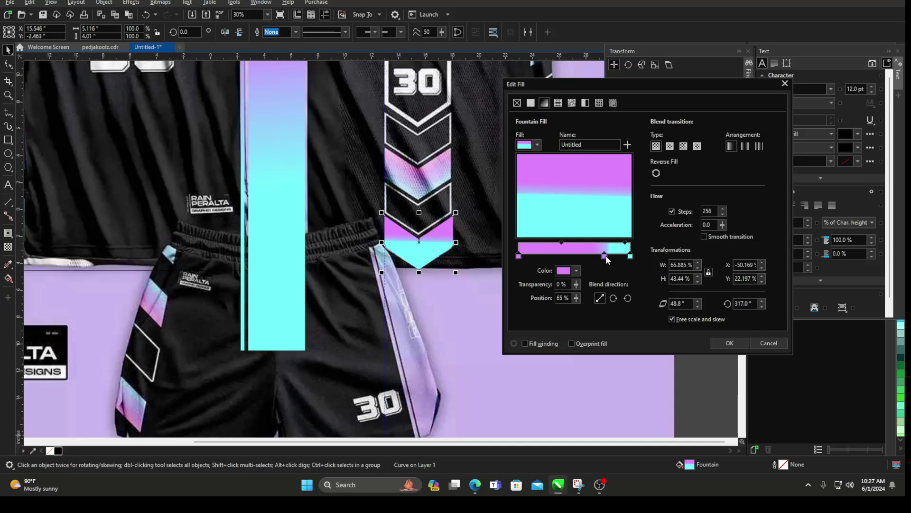
click(765, 346)
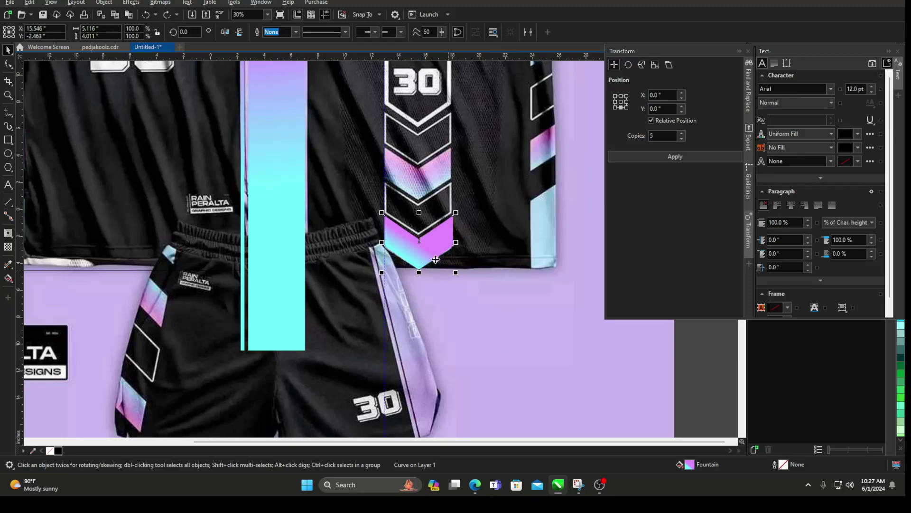
Undo back to the bottom chevron's two mirrored gradient halves, rejoin them at the centre and group them
scroll(436, 259, up, 3)
key(Escape)
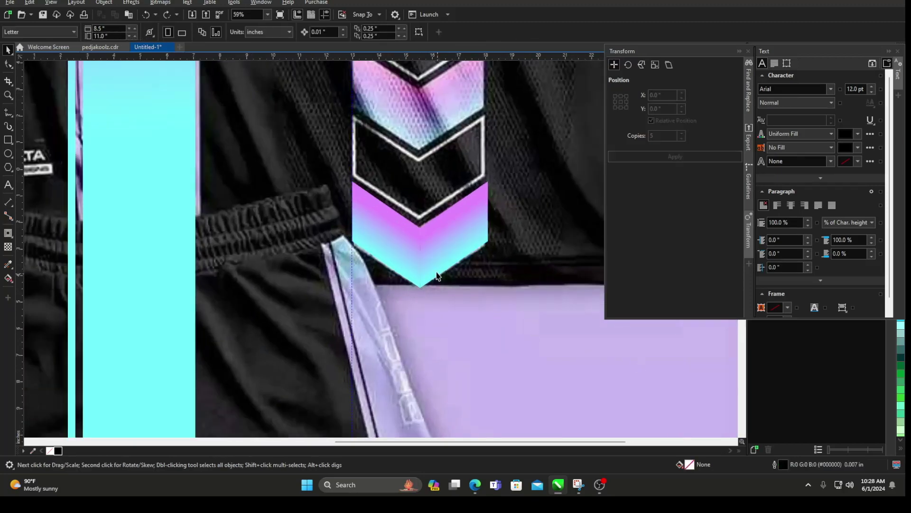
click(424, 266)
scroll(427, 273, up, 5)
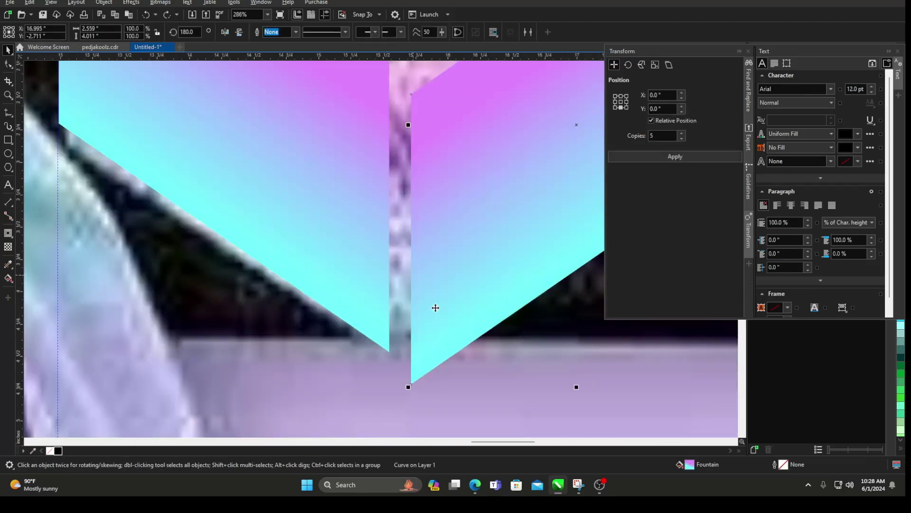
key(ctrl+z)
scroll(428, 314, down, 8)
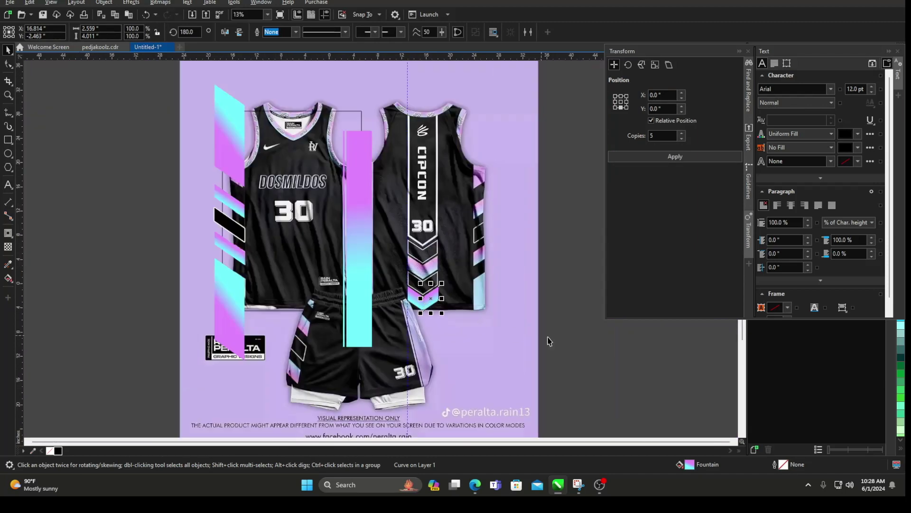
drag(588, 369, 398, 277)
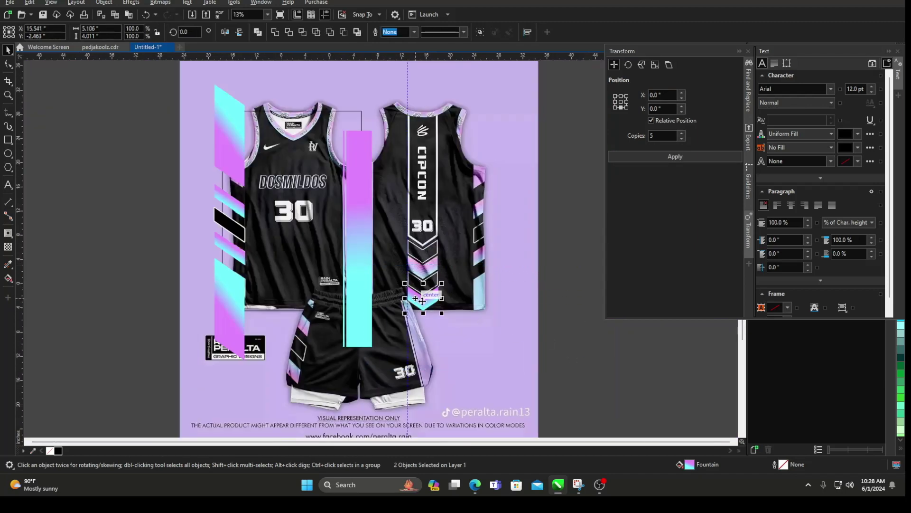
key(ctrl+g)
click(243, 232)
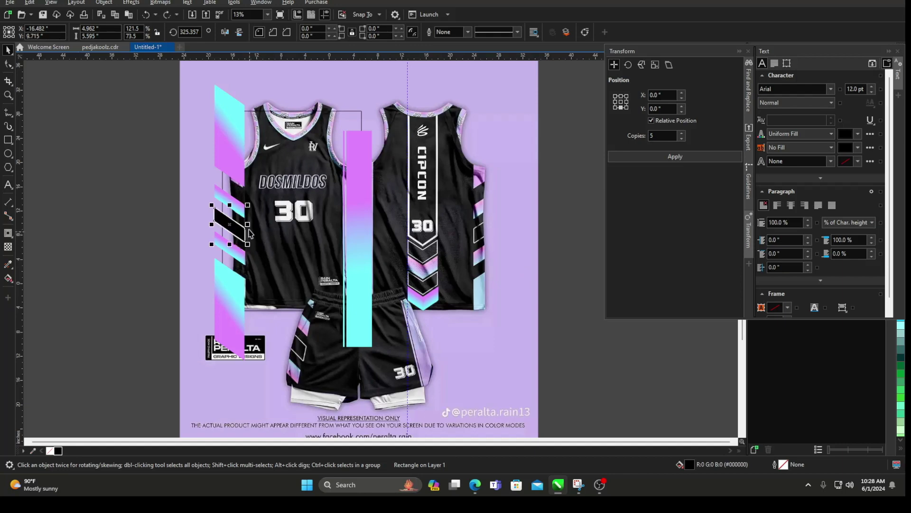
drag(216, 236, 258, 252)
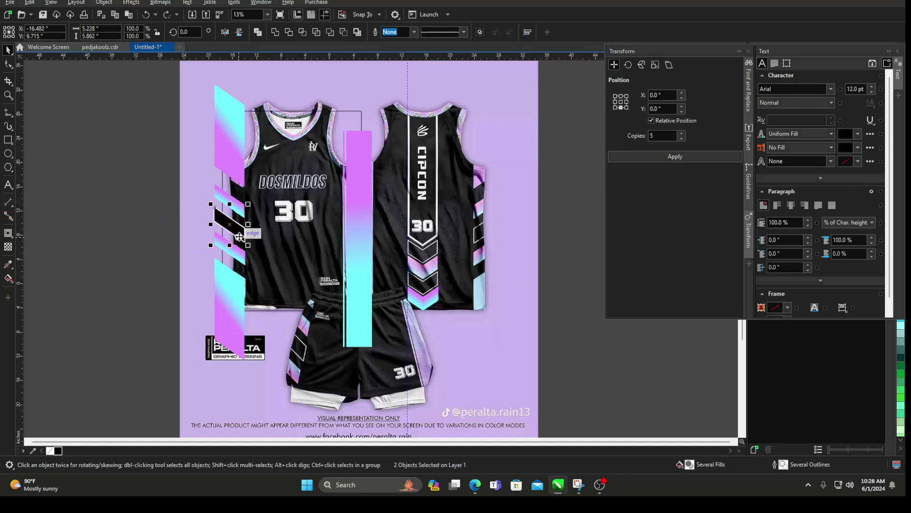
click(581, 352)
scroll(474, 284, up, 4)
drag(343, 320, 435, 266)
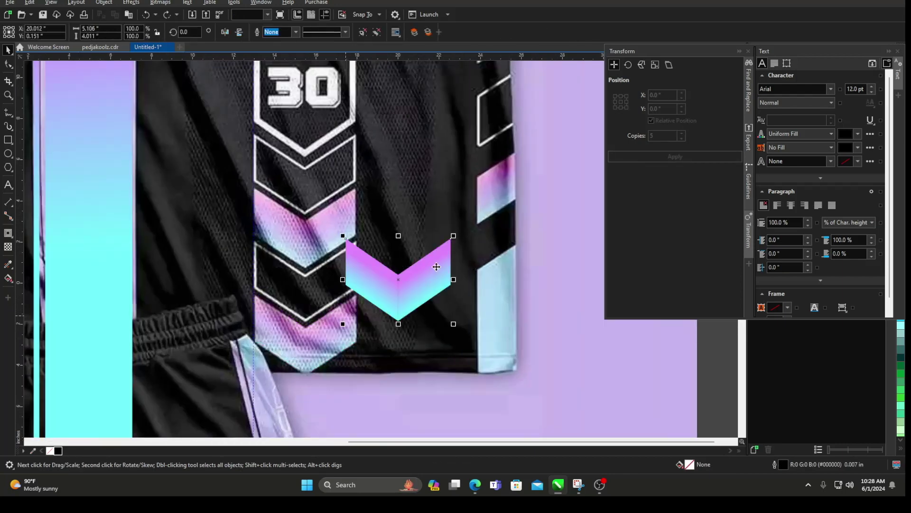
key(ctrl+z)
Duplicate the grouped gradient chevron up over the outlined chevron above it and fill the copy black
scroll(339, 349, up, 1)
drag(344, 346, 362, 281)
scroll(341, 283, up, 2)
click(58, 450)
scroll(361, 287, down, 1)
scroll(362, 286, up, 1)
Add a white outside contour of about 0.059 inches to the black chevron and break the contour apart
click(8, 233)
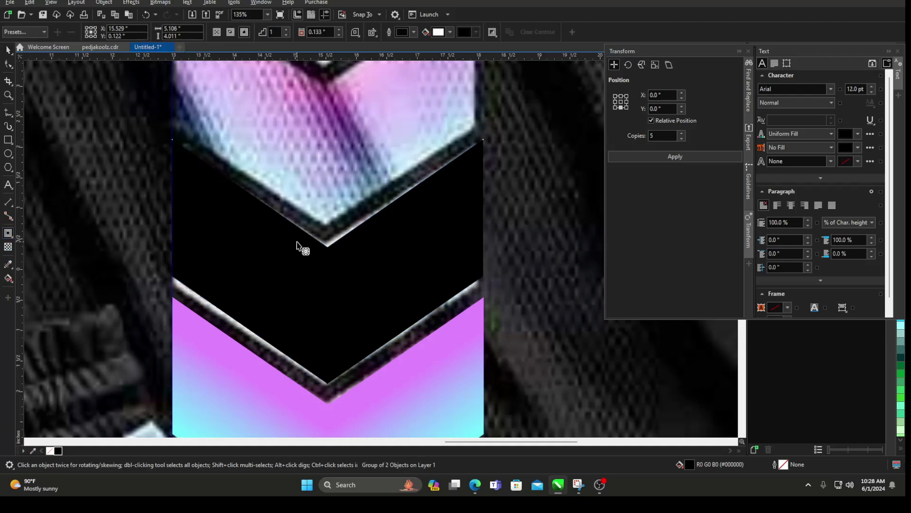
drag(328, 216, 328, 140)
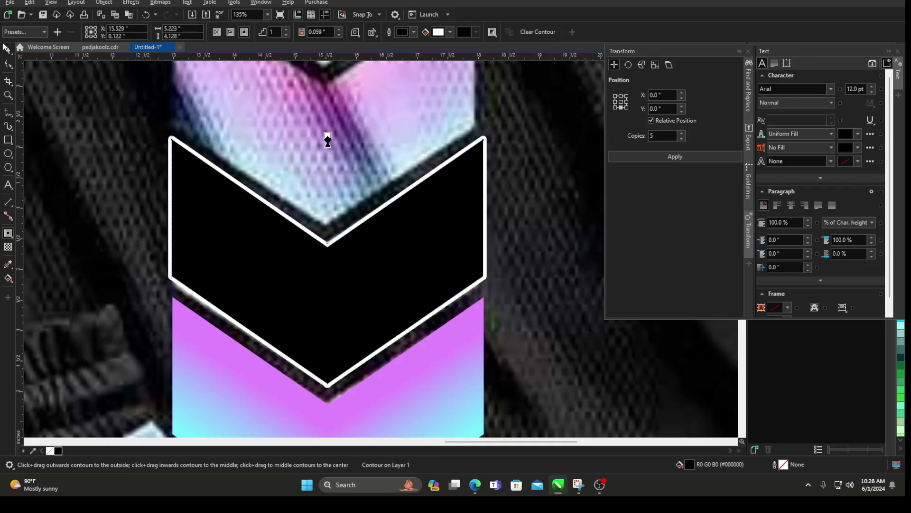
key(space)
click(209, 159)
right_click(212, 164)
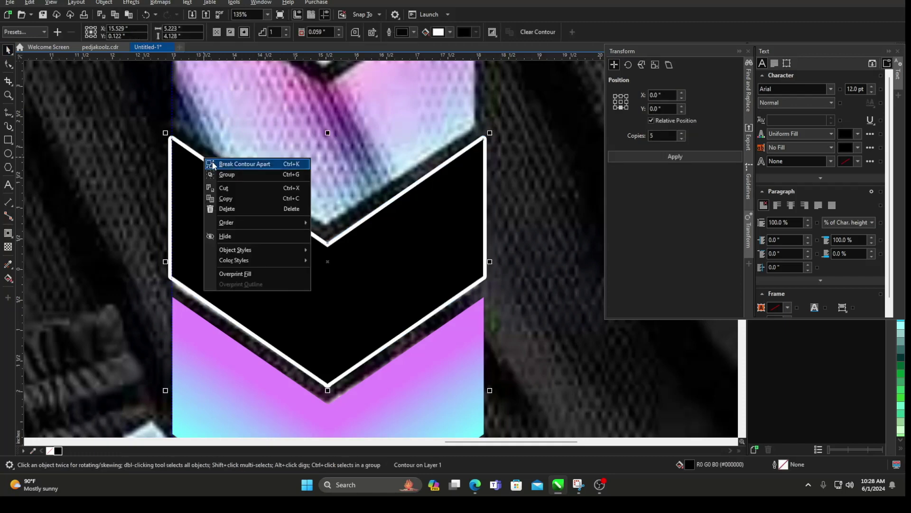
click(213, 164)
Try grouping the black outlined chevron with the gradient chevron below it
scroll(266, 190, down, 3)
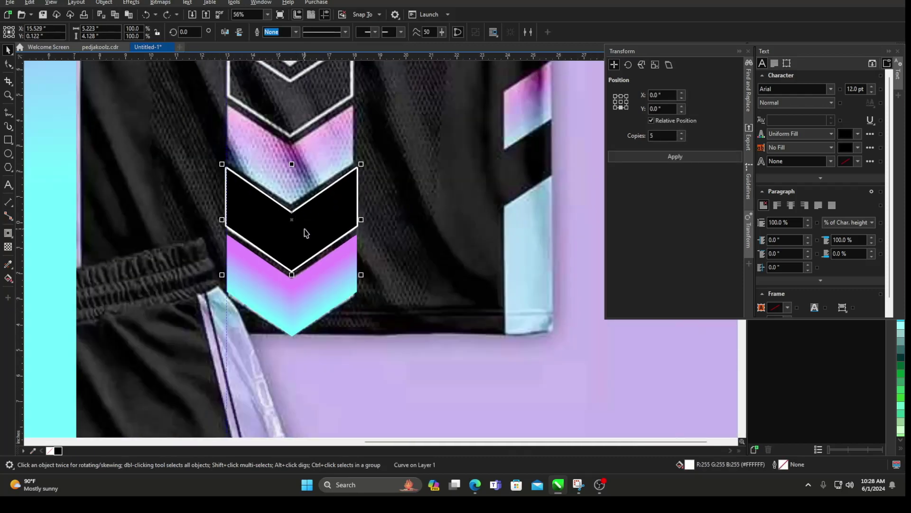
scroll(305, 233, down, 2)
drag(568, 173, 230, 327)
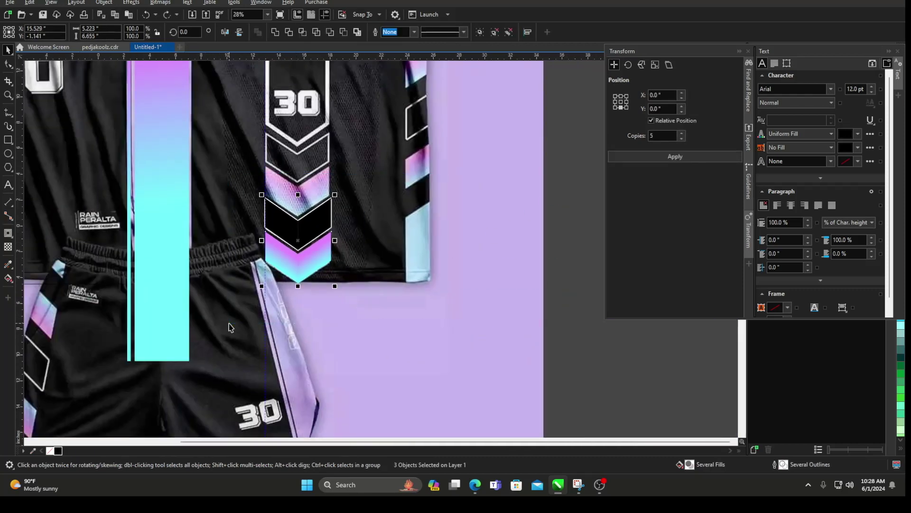
key(ctrl+g)
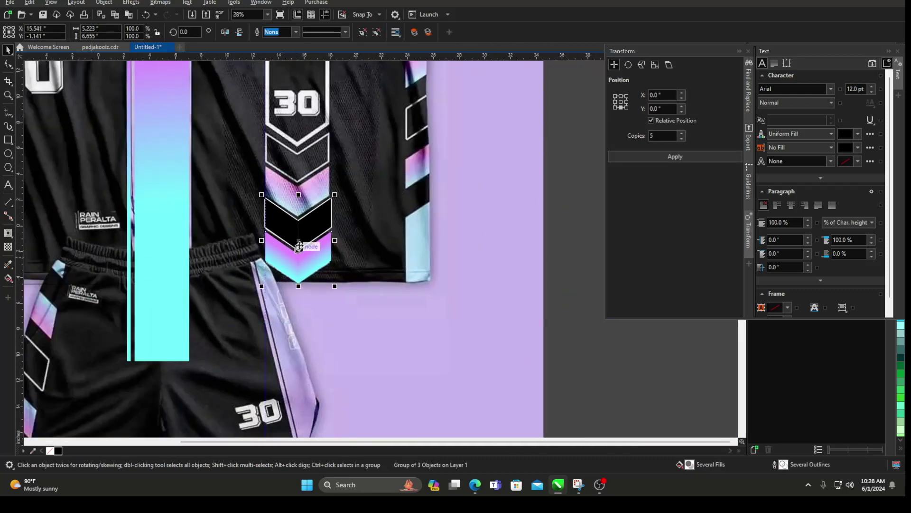
right_click(303, 231)
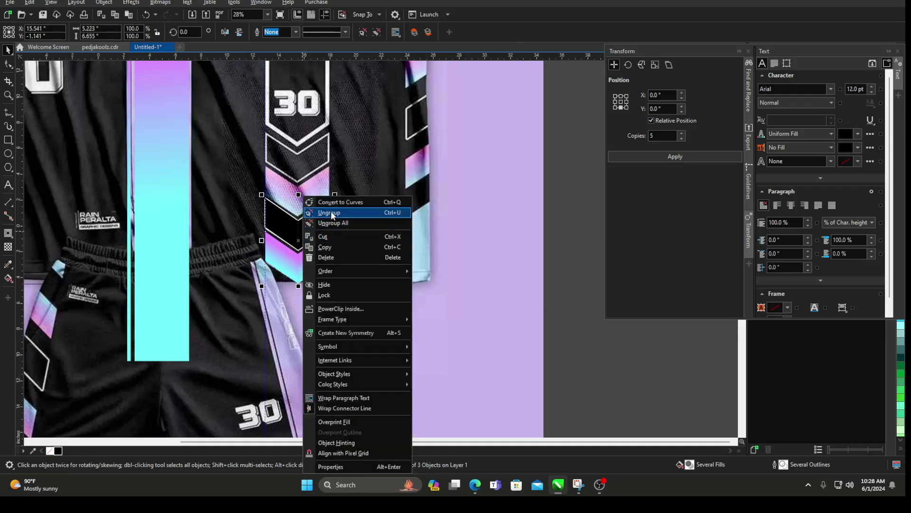
click(331, 212)
Nudge the gradient chevron slightly down and group it with the black chevron and its white outline
drag(571, 226, 208, 386)
scroll(239, 356, up, 2)
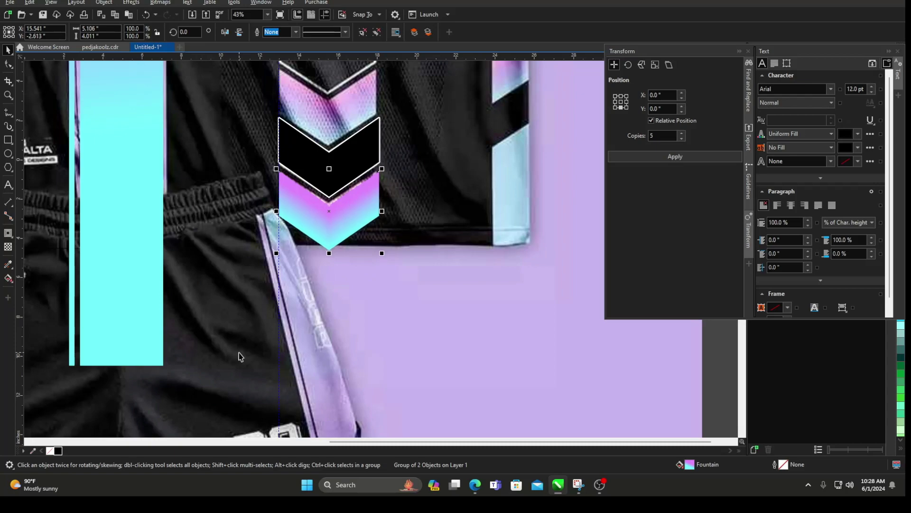
scroll(239, 356, down, 2)
drag(500, 216, 239, 338)
scroll(276, 288, up, 2)
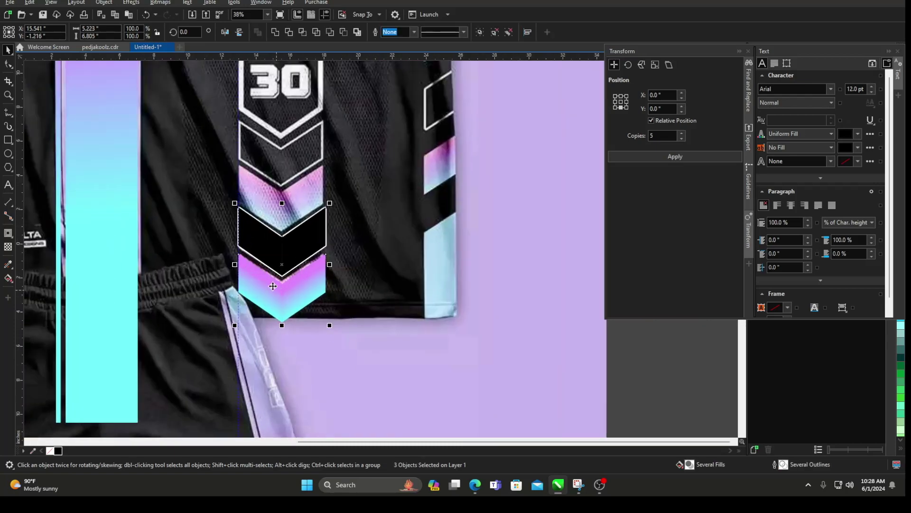
key(ctrl+g)
Duplicate the chevron group upward over the outlined and gradient chevrons directly below the back number 30
drag(290, 252, 358, 285)
right_click(293, 154)
scroll(293, 229, up, 3)
scroll(281, 213, up, 2)
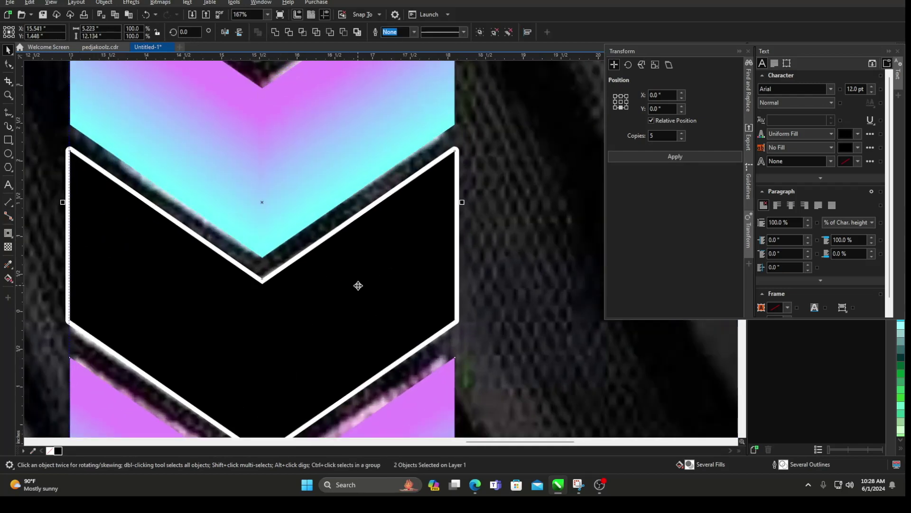
scroll(358, 285, down, 3)
scroll(347, 284, down, 1)
click(548, 271)
scroll(522, 273, down, 1)
scroll(447, 278, up, 1)
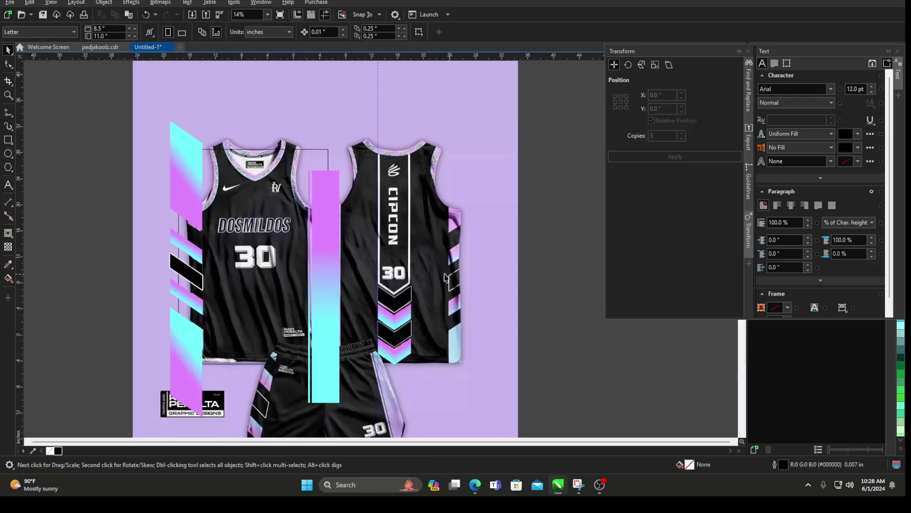
Draw a rectangle about 4.35 by 23.13 inches over the back jersey's centre panel and fill it black
click(8, 139)
scroll(355, 209, up, 2)
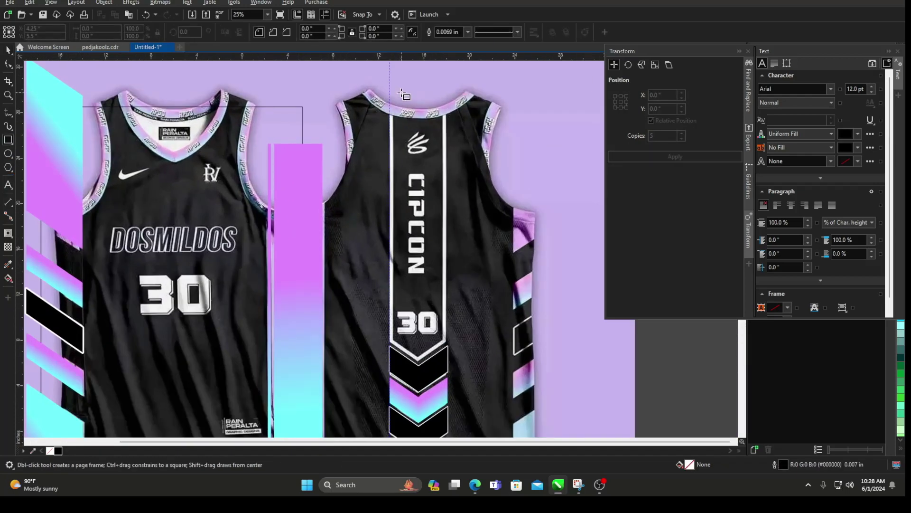
drag(394, 78, 446, 342)
click(8, 50)
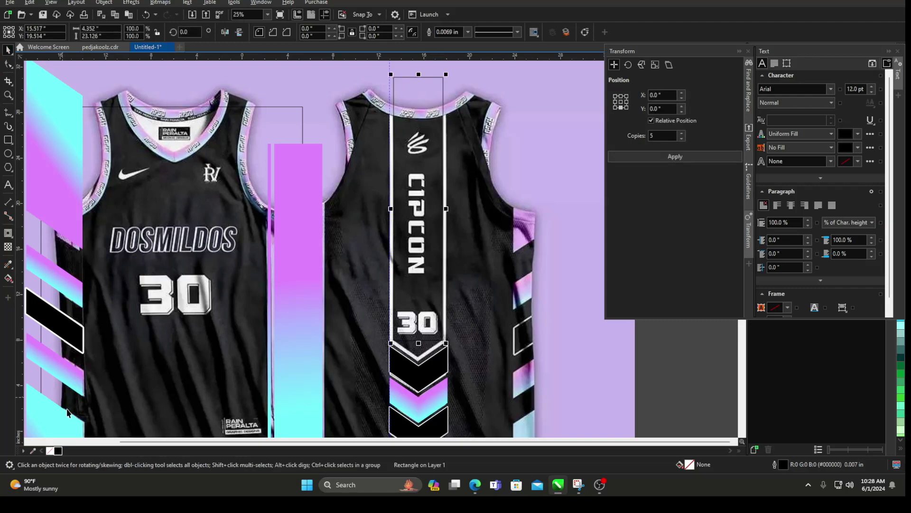
scroll(418, 382, up, 5)
Convert the black centre-panel rectangle to curves and pull its bottom edge down into a central point
right_click(387, 159)
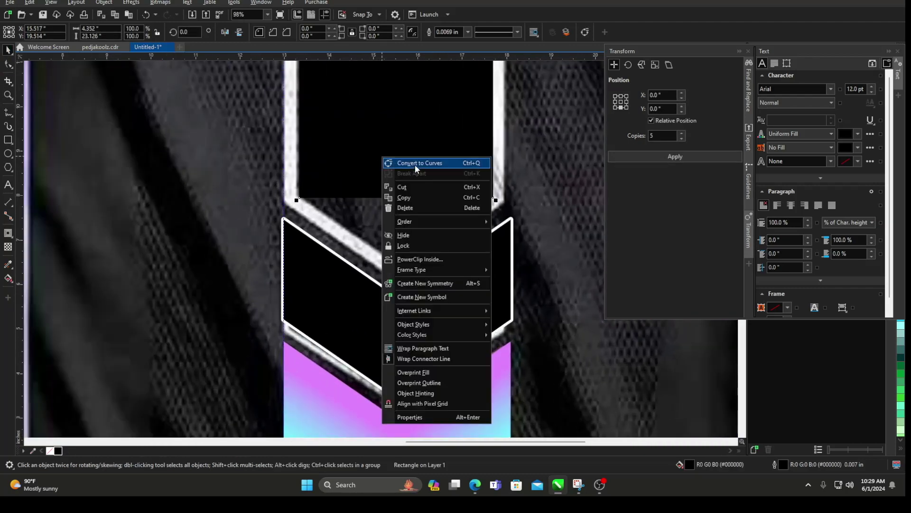
click(401, 162)
drag(396, 198, 392, 262)
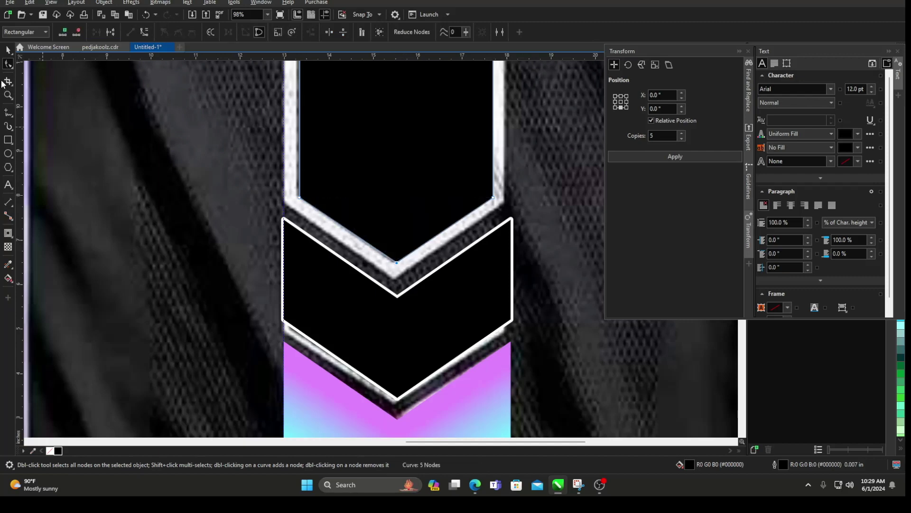
click(8, 51)
Add a white outside contour of about 0.28 inches around the pointed black centre panel
click(8, 233)
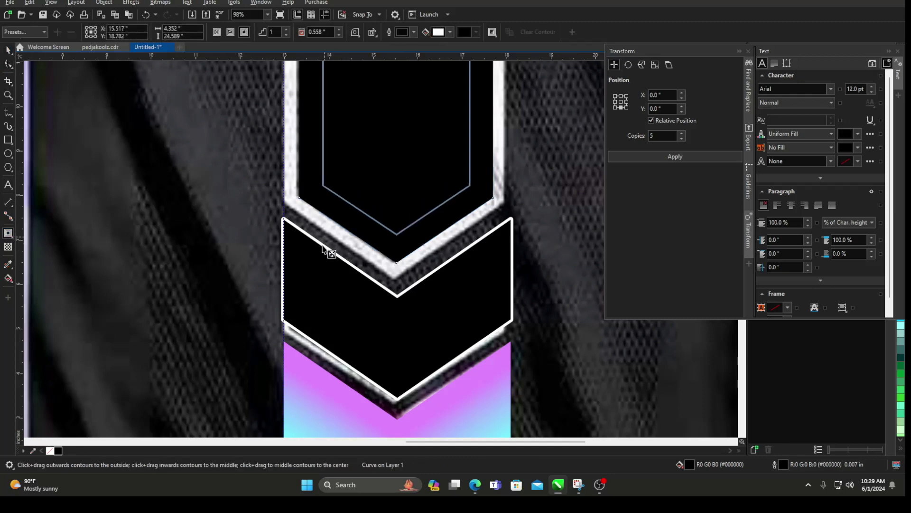
drag(287, 367, 287, 373)
scroll(291, 314, down, 1)
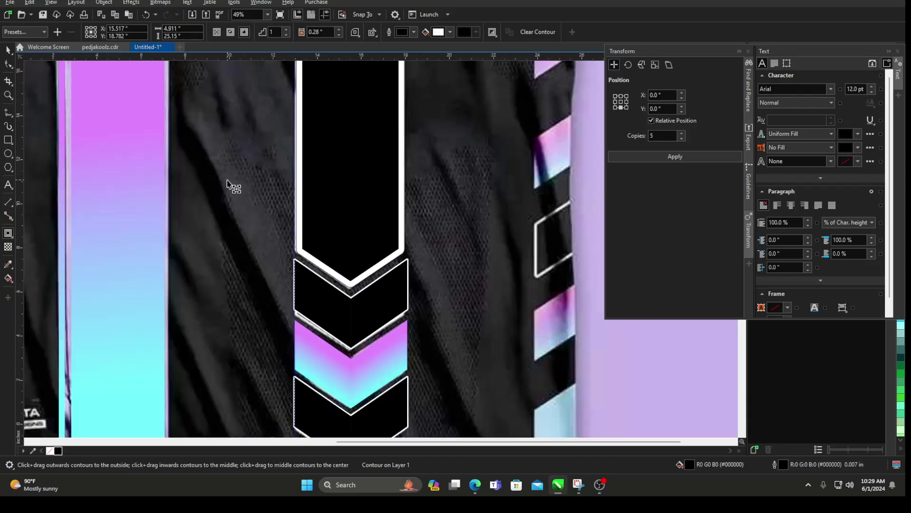
Break the centre panel's contour apart and remove the outline from the resulting white shape
click(8, 50)
right_click(400, 120)
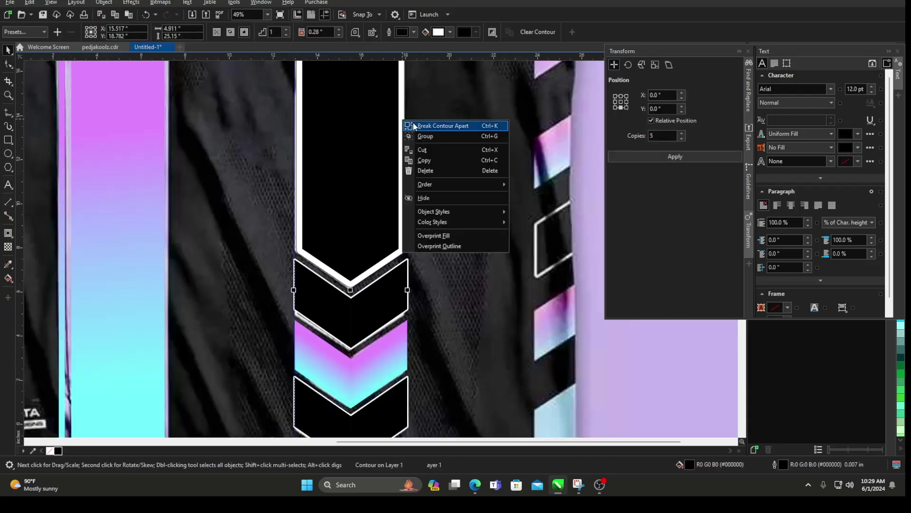
click(431, 125)
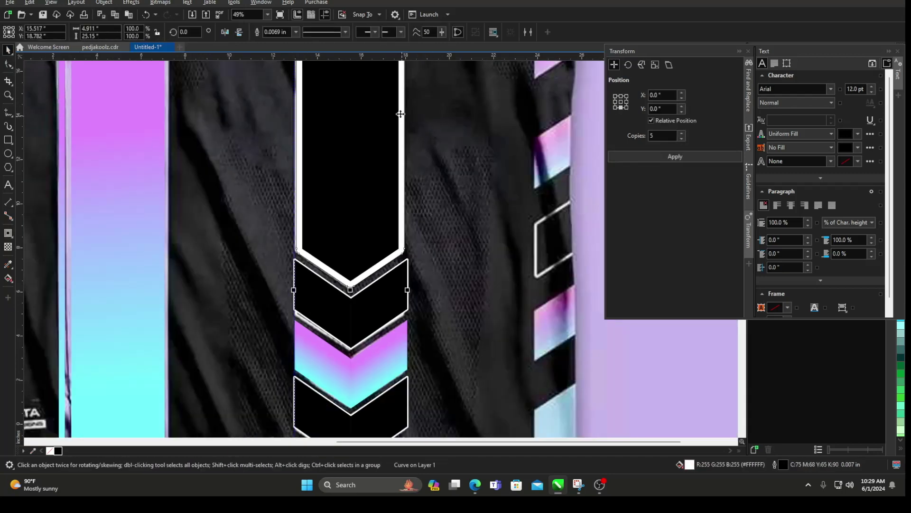
click(296, 33)
click(286, 41)
Group the black centre panel, its white border and the two chevron groups below it
scroll(395, 195, down, 5)
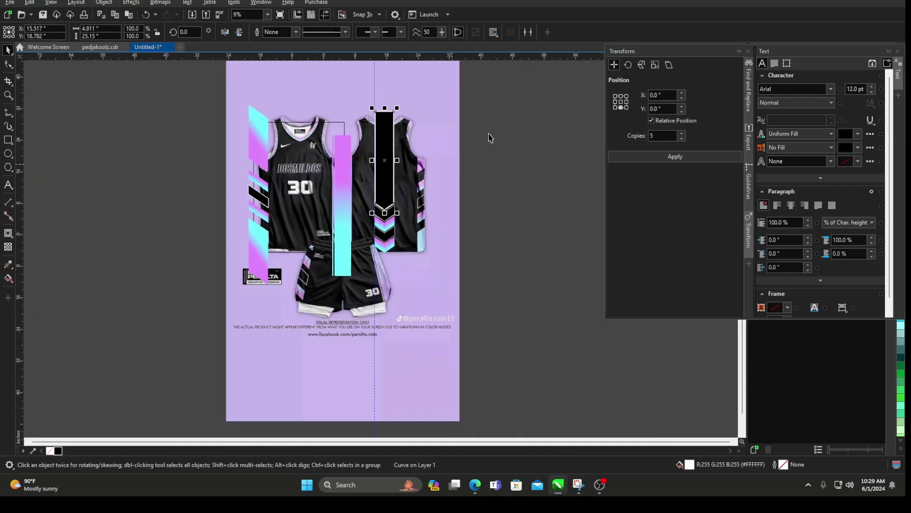
drag(504, 92, 414, 234)
click(394, 212)
scroll(394, 212, up, 2)
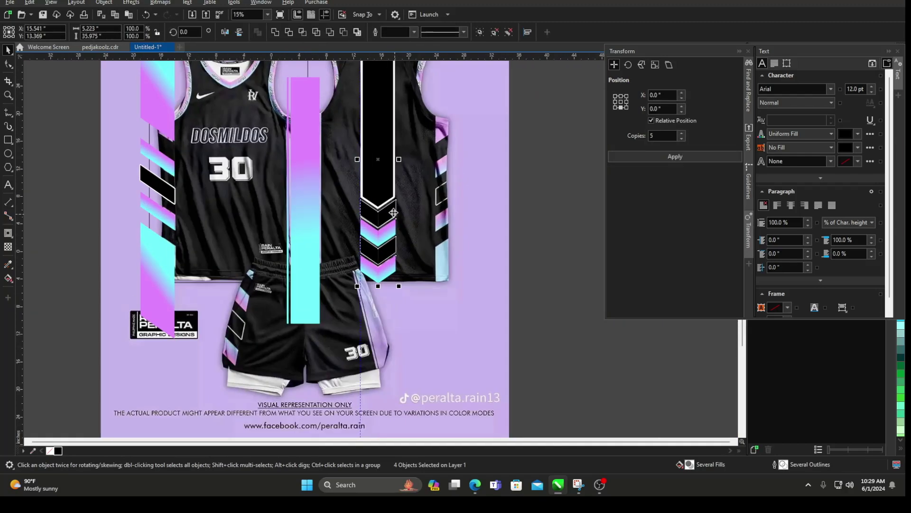
click(523, 149)
scroll(360, 235, down, 1)
drag(517, 104, 341, 276)
drag(532, 71, 345, 314)
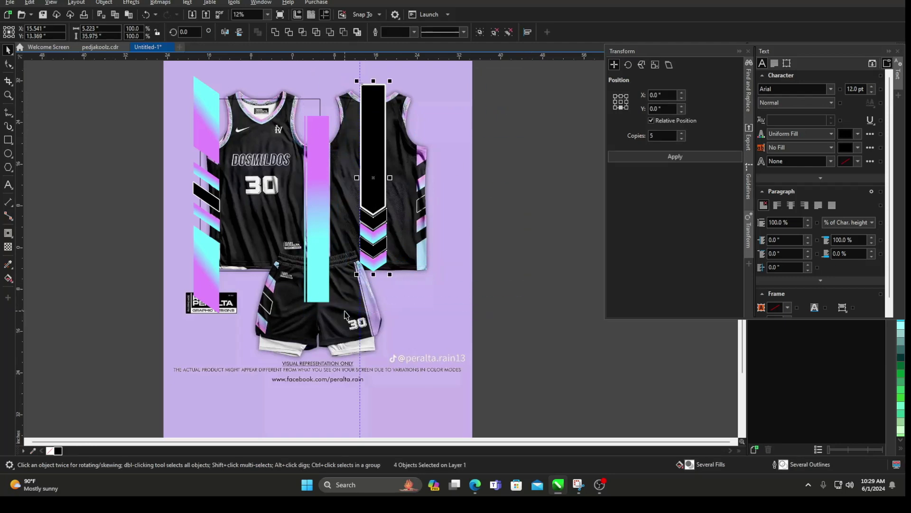
key(ctrl+g)
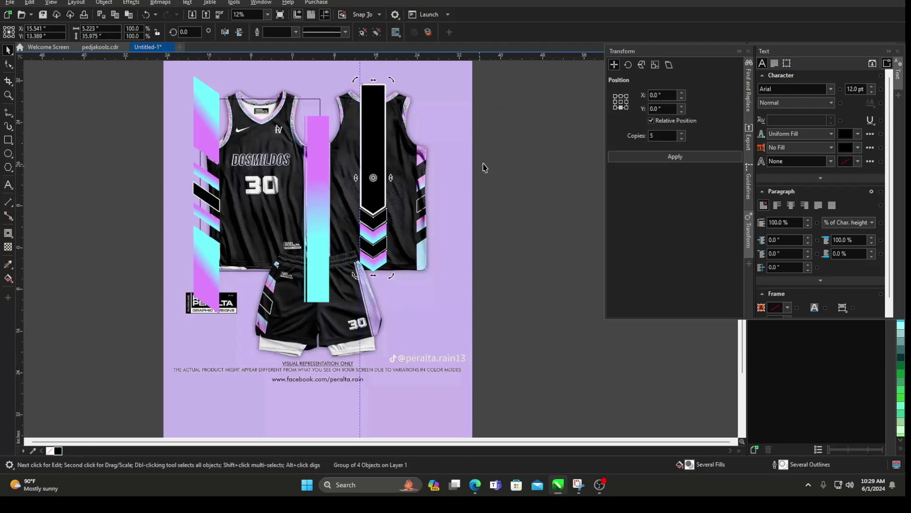
Fill the 23 by 33 inch rectangle over the front jersey with black
key(Escape)
click(257, 100)
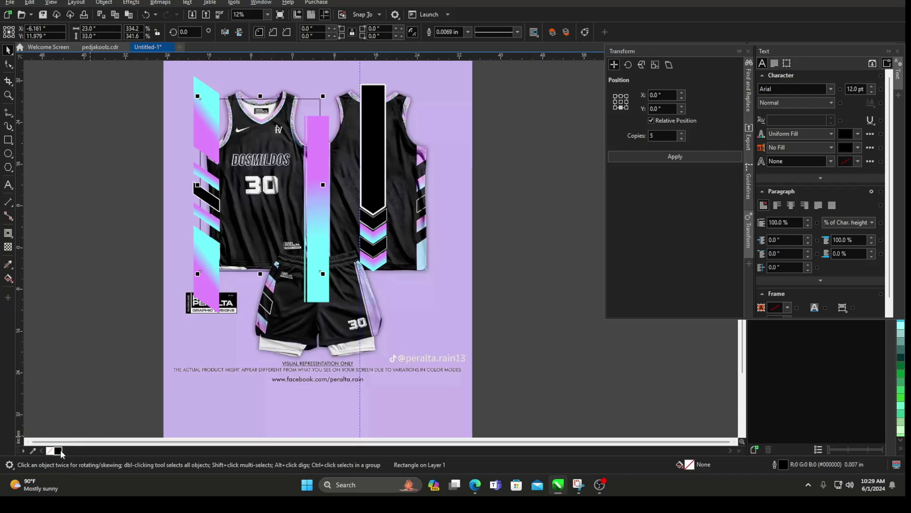
click(58, 451)
Unlock the mockup image and move it to the right, clear of the vector shapes
drag(419, 222, 503, 232)
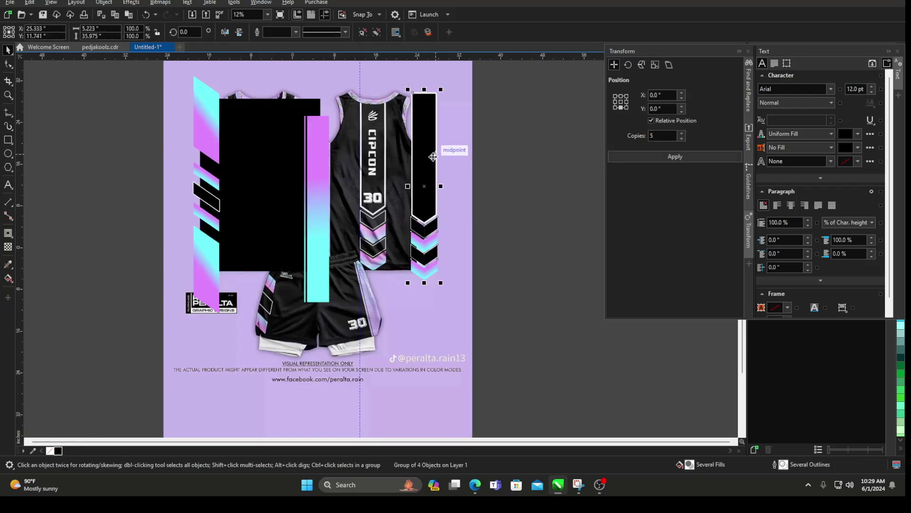
right_click(440, 130)
click(463, 150)
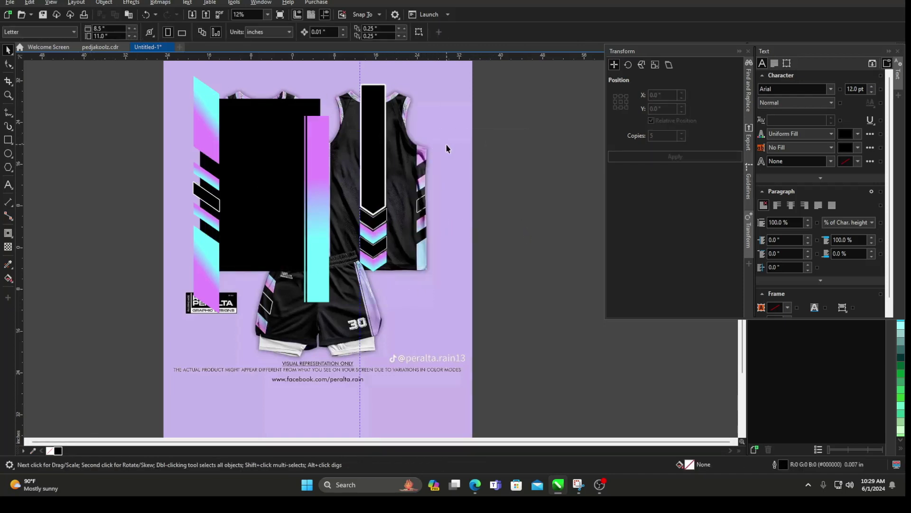
drag(298, 197, 550, 161)
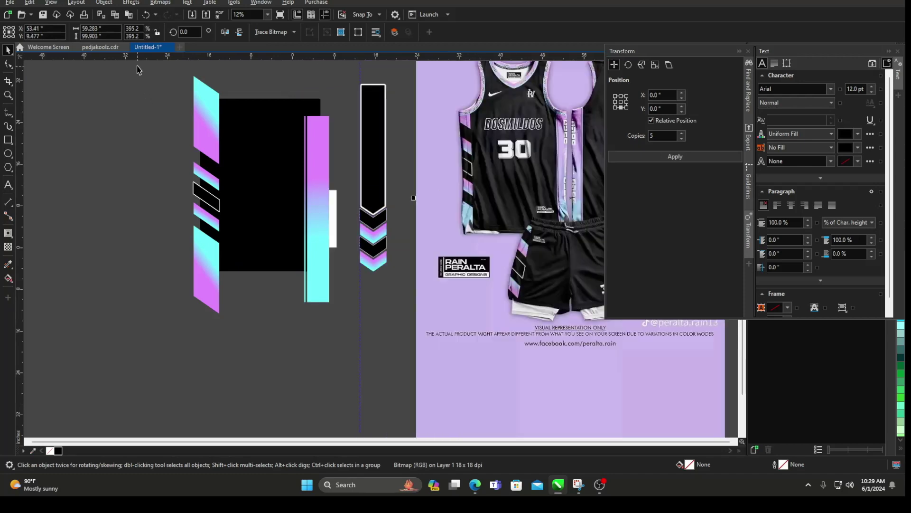
PowerClip the slanted gradient and black stripes on the left side inside the black front rectangle
drag(138, 69, 259, 352)
right_click(205, 123)
click(227, 224)
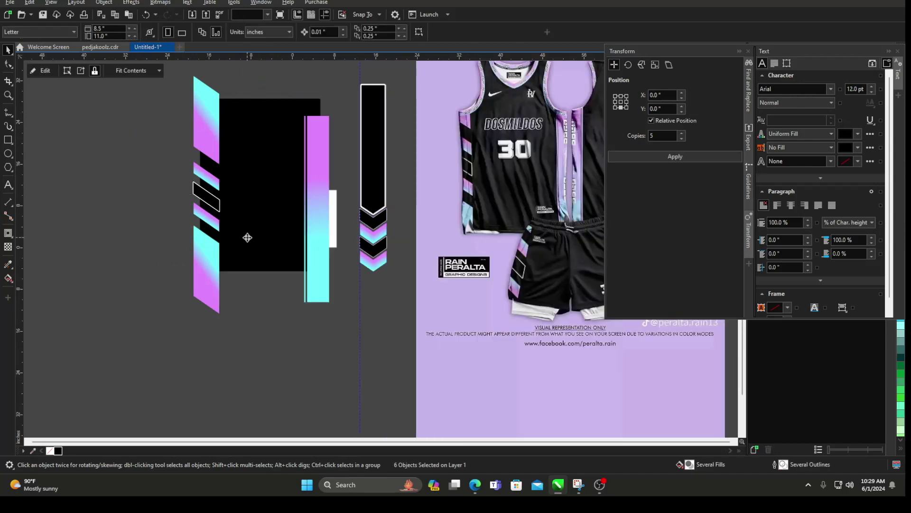
click(247, 238)
PowerClip the vertical gradient strips on the right side inside the black rectangle and move the rectangle left, off the page
right_click(315, 204)
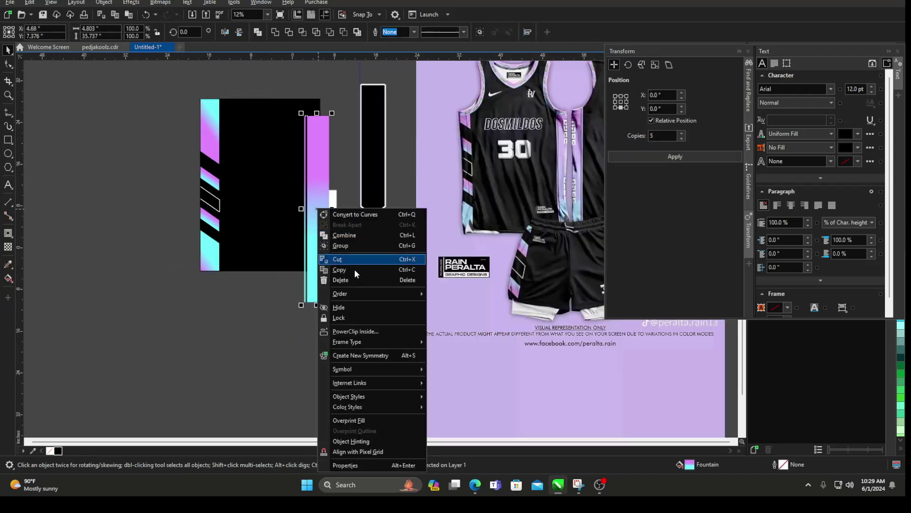
click(338, 305)
click(242, 111)
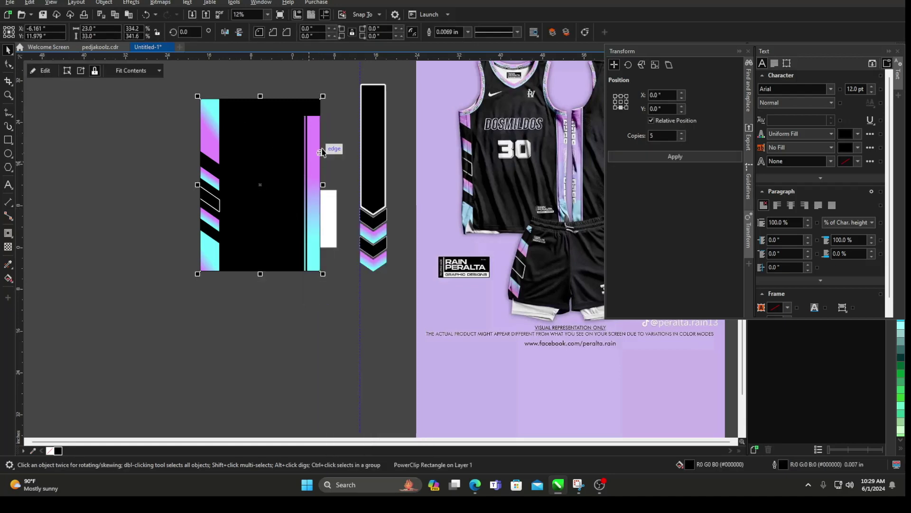
drag(262, 166, 201, 164)
click(327, 173)
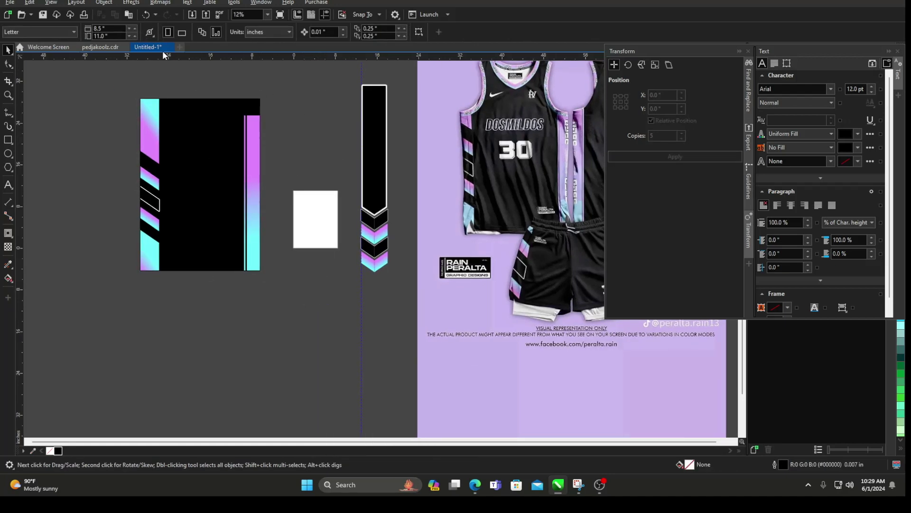
Save the document as GRADIENT ABSTRACT in CDR format in the client's folder under CLIENTS on drive D
click(8, 4)
click(24, 96)
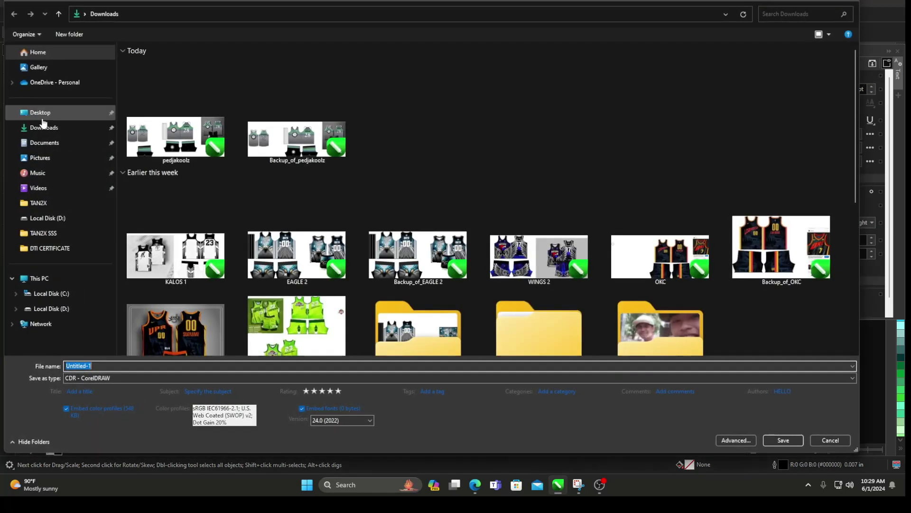
click(51, 308)
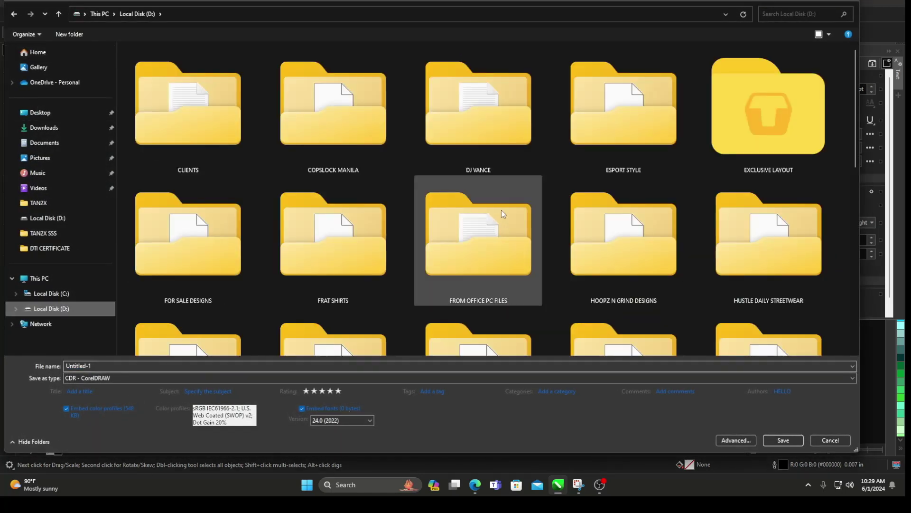
double_click(187, 138)
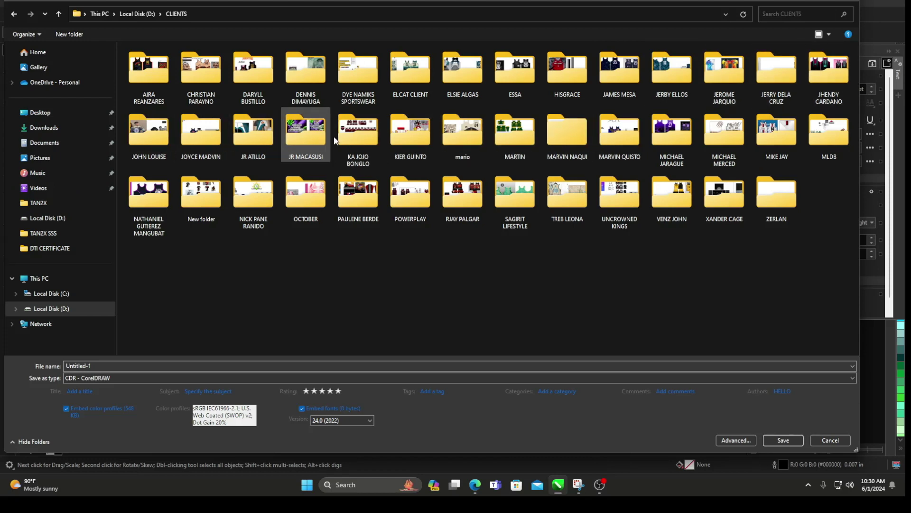
double_click(722, 132)
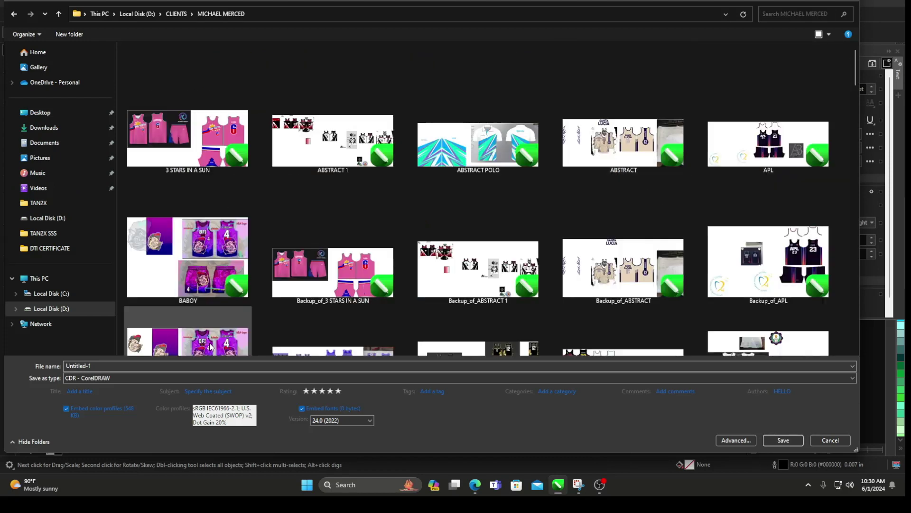
key(BackSpace)
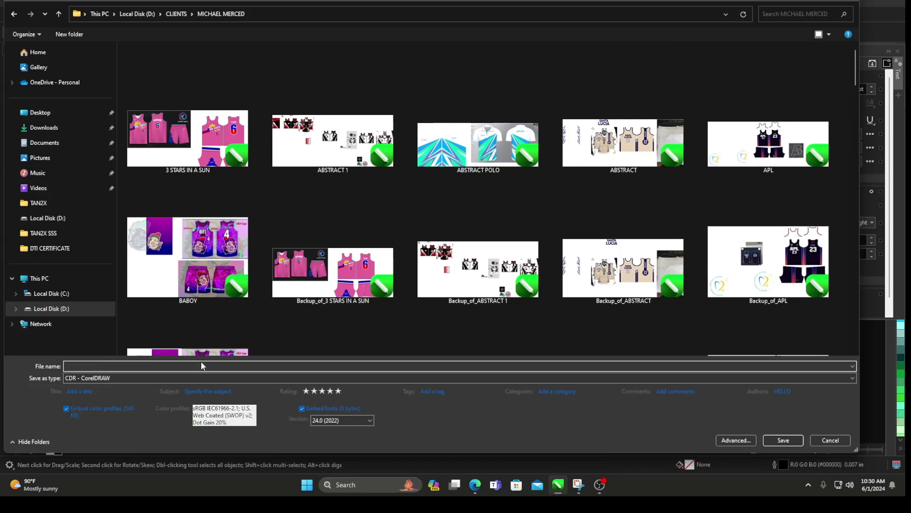
text(ADIENT)
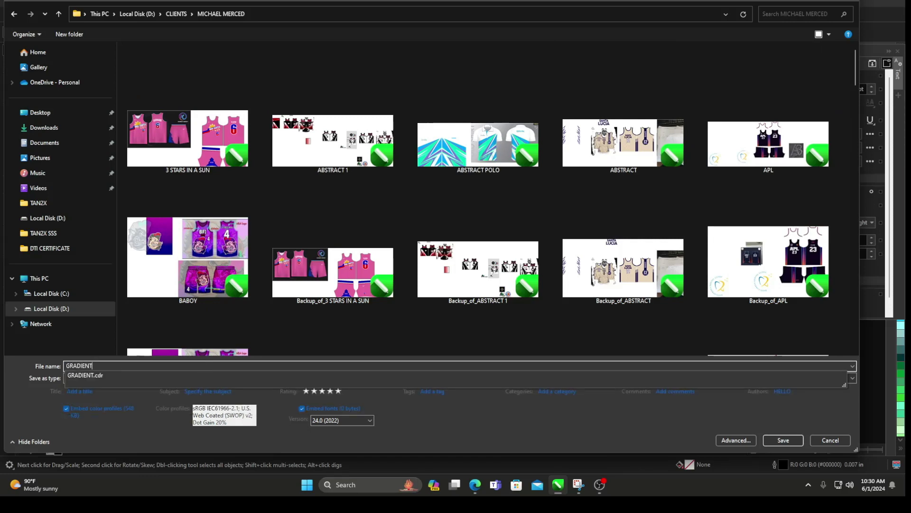
click(203, 364)
text(ABSTRACT)
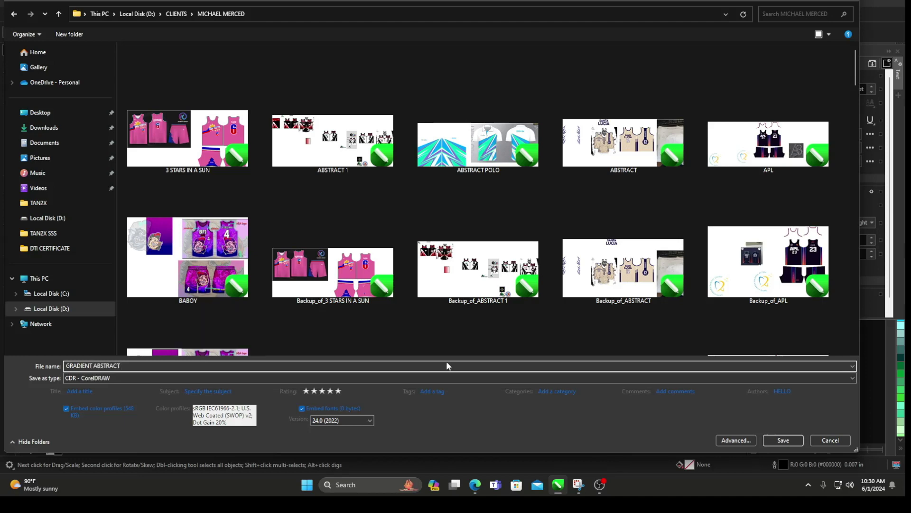
click(783, 440)
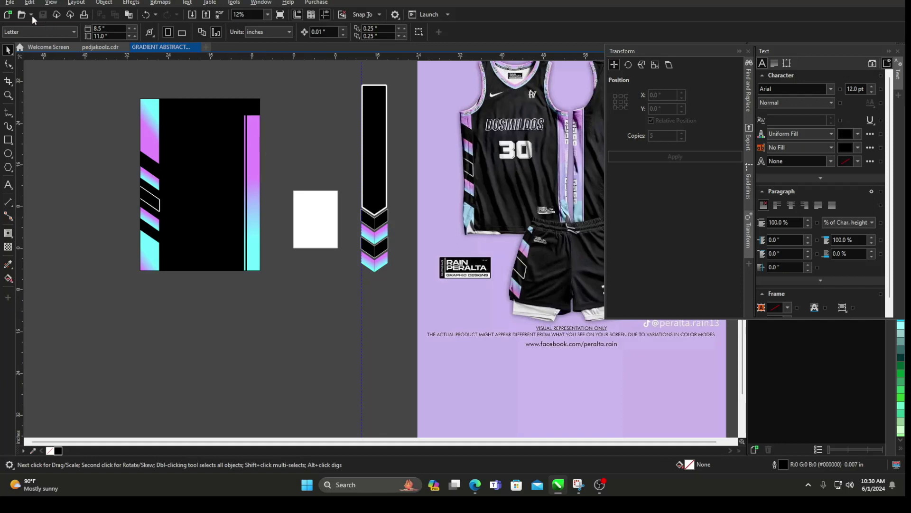
Open the existing jersey file Backup_of_JAPANESE from the same client folder
click(10, 2)
click(19, 34)
scroll(636, 291, down, 1)
scroll(522, 307, down, 3)
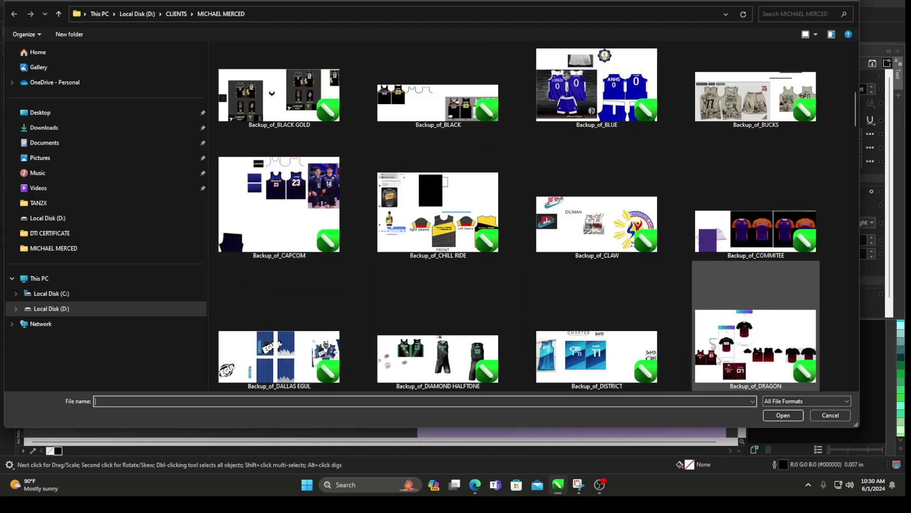
scroll(377, 296, down, 4)
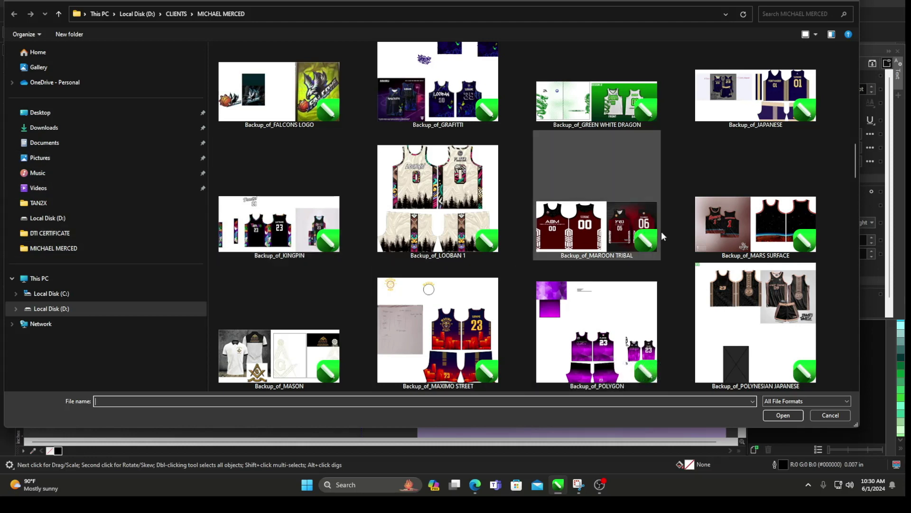
click(755, 126)
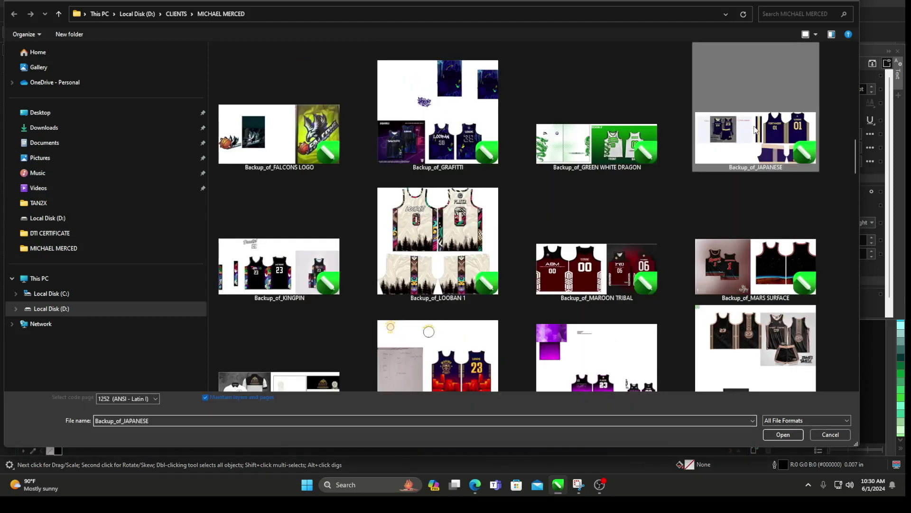
click(778, 434)
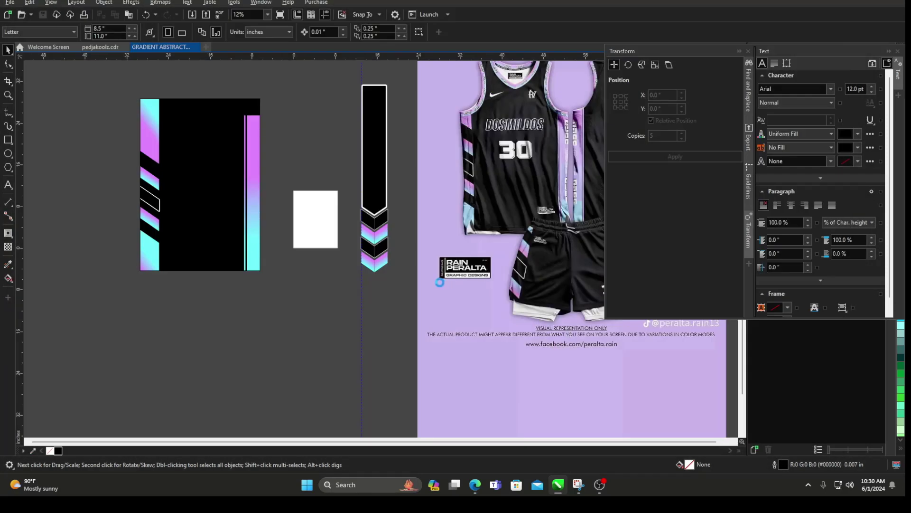
Copy the jersey and shorts pattern pieces from Backup_of_JAPANESE into the GRADIENT ABSTRACT document, placing them left of the artwork
scroll(364, 220, down, 7)
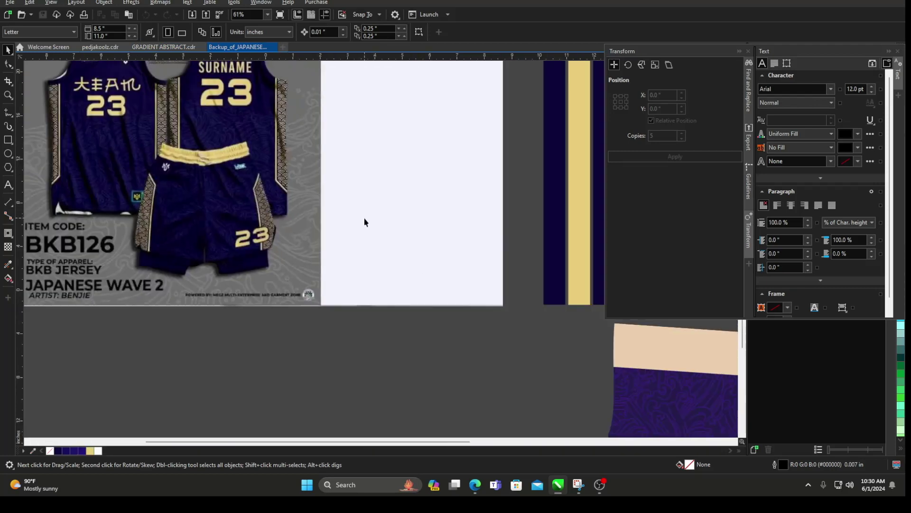
drag(320, 192, 420, 330)
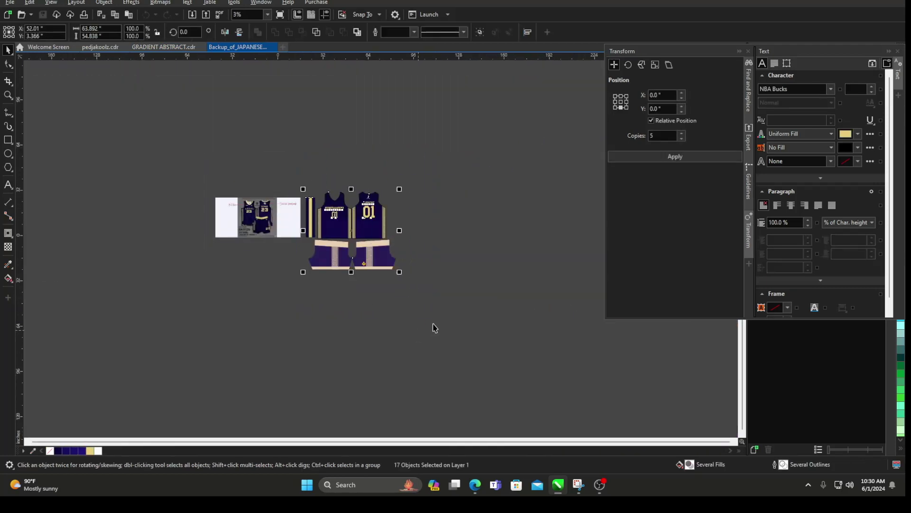
click(160, 48)
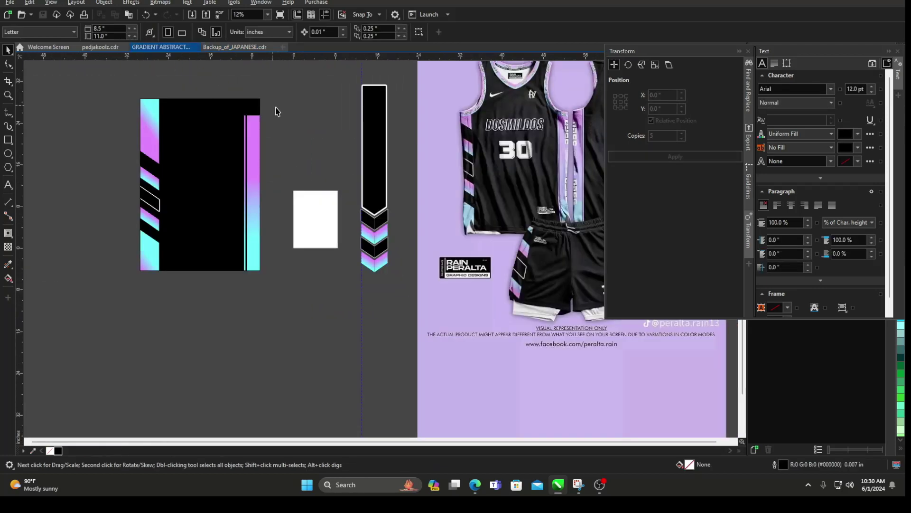
scroll(350, 184, down, 2)
scroll(352, 192, down, 1)
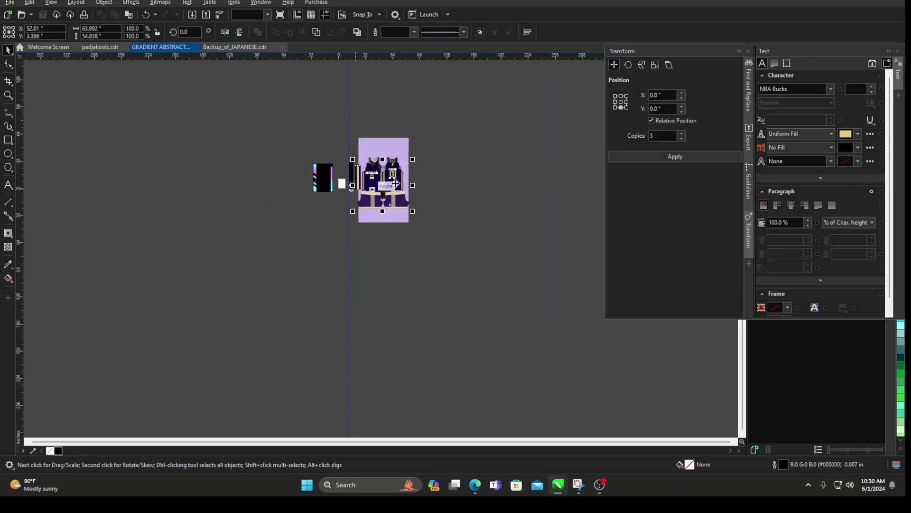
key(ctrl+v)
scroll(292, 174, up, 4)
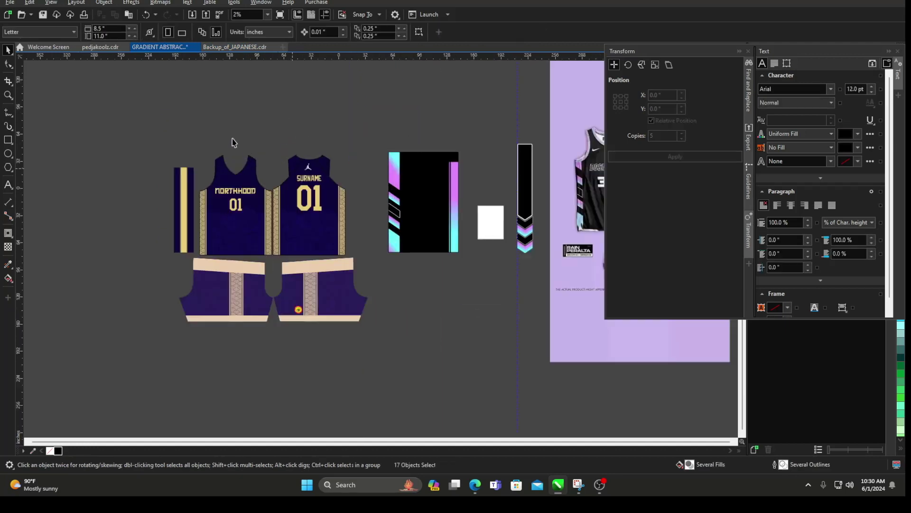
Delete the team name, surname, logo and numbers from the pasted jersey front and back pieces
scroll(196, 110, up, 1)
drag(197, 109, 355, 265)
key(Delete)
Extract and delete the old PowerClip contents of the jersey front, left shorts and back pieces, and delete the right shorts piece
right_click(232, 207)
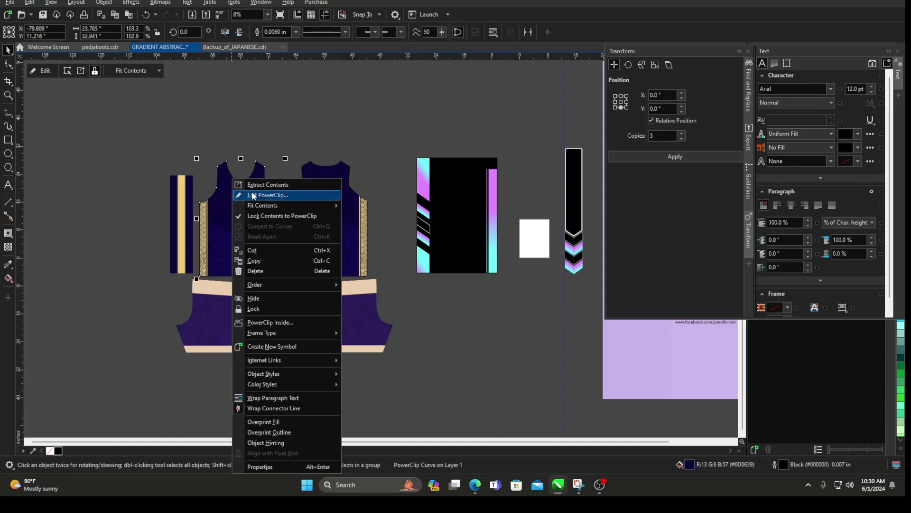
key(Escape)
right_click(234, 295)
click(255, 7)
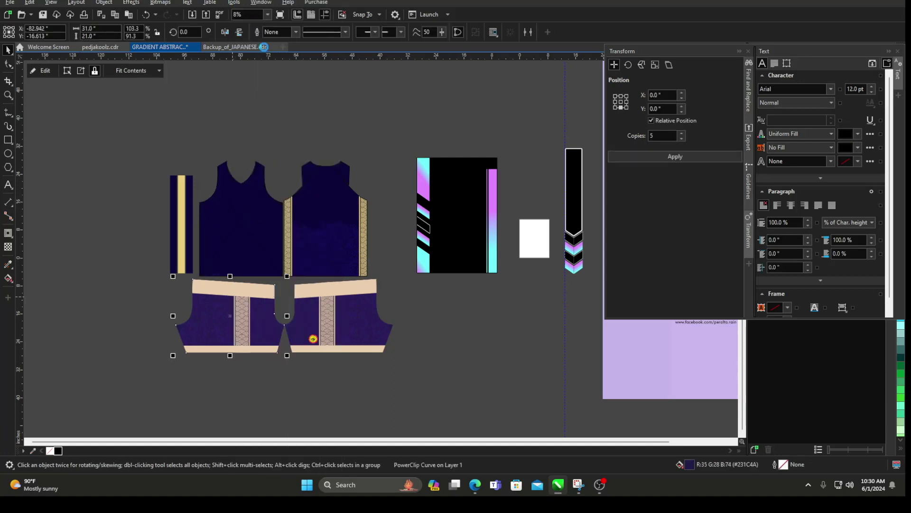
right_click(331, 180)
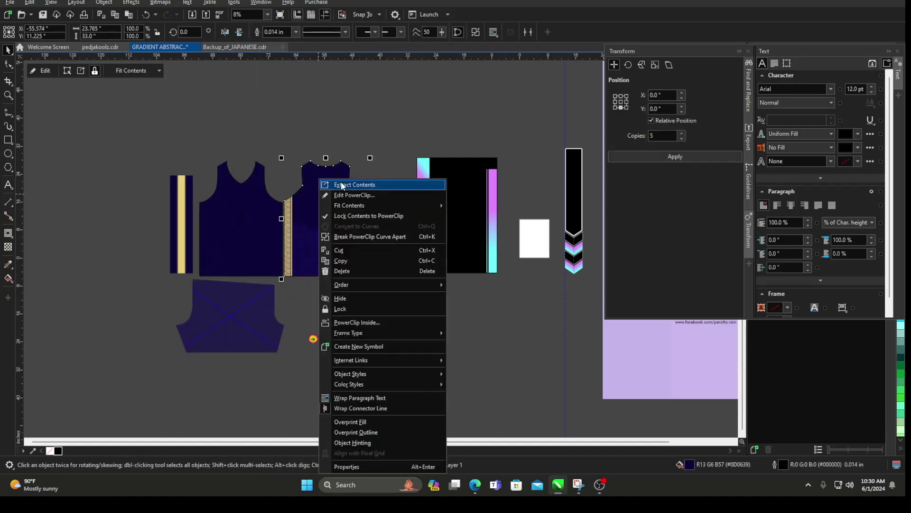
click(341, 185)
key(Delete)
drag(441, 379, 245, 245)
key(Delete)
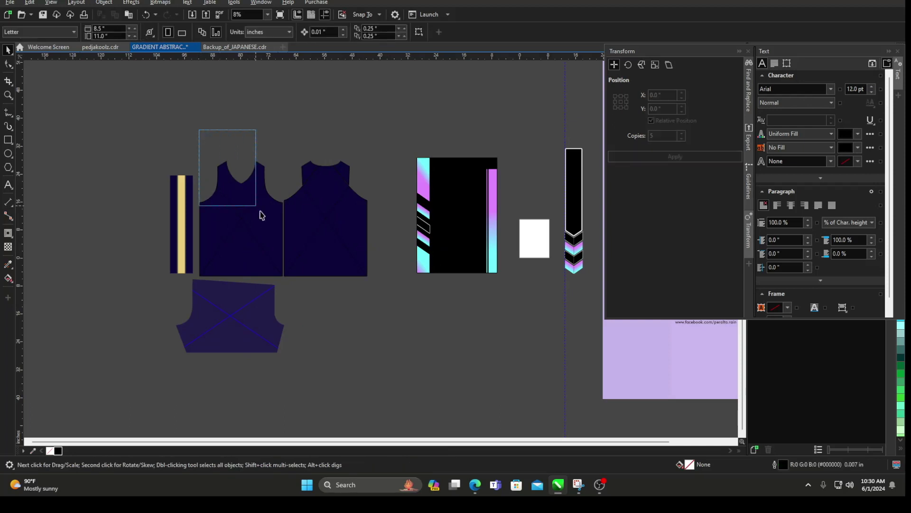
Fill the jersey front and back pieces with black
drag(393, 292, 393, 293)
drag(371, 161, 318, 271)
key(ctrl+z)
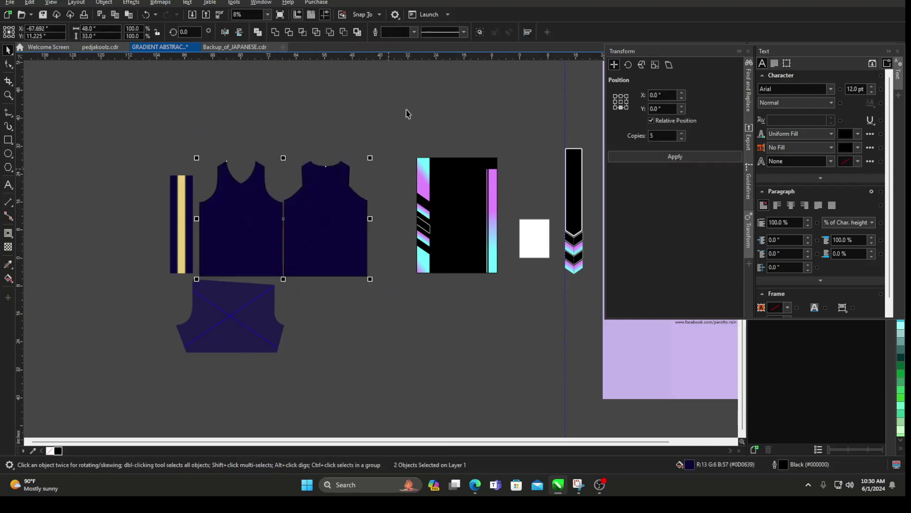
drag(407, 110, 191, 292)
click(59, 451)
click(142, 380)
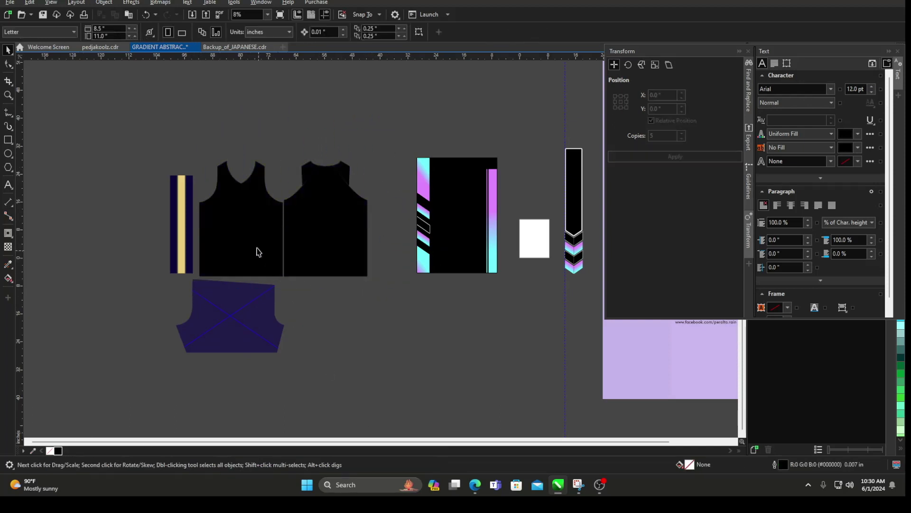
Check the black front piece for leftover PowerClip contents, move it upward and undo the move
right_click(257, 250)
click(281, 185)
click(287, 134)
drag(280, 224, 290, 169)
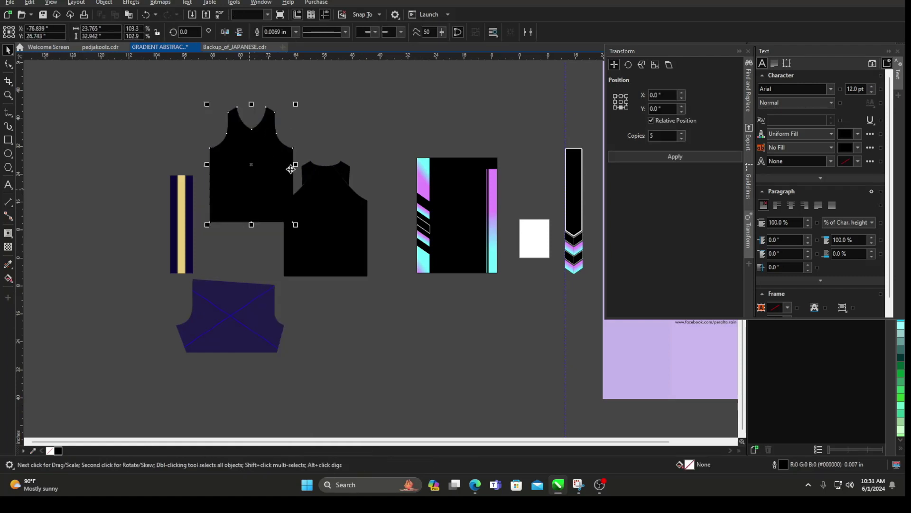
key(ctrl+z)
PowerClip the black rectangle with the gradient side designs inside the jersey front piece
click(461, 188)
scroll(462, 196, up, 1)
scroll(462, 196, down, 5)
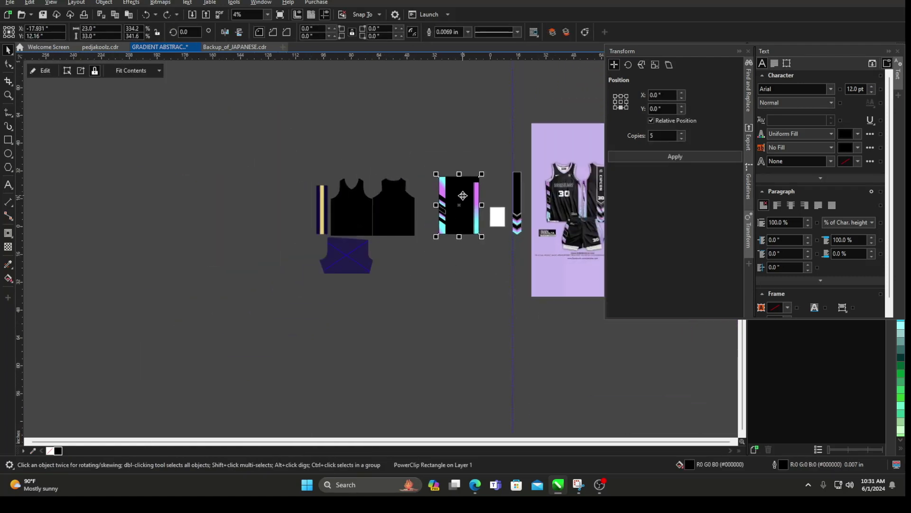
right_click(462, 196)
click(489, 322)
click(359, 213)
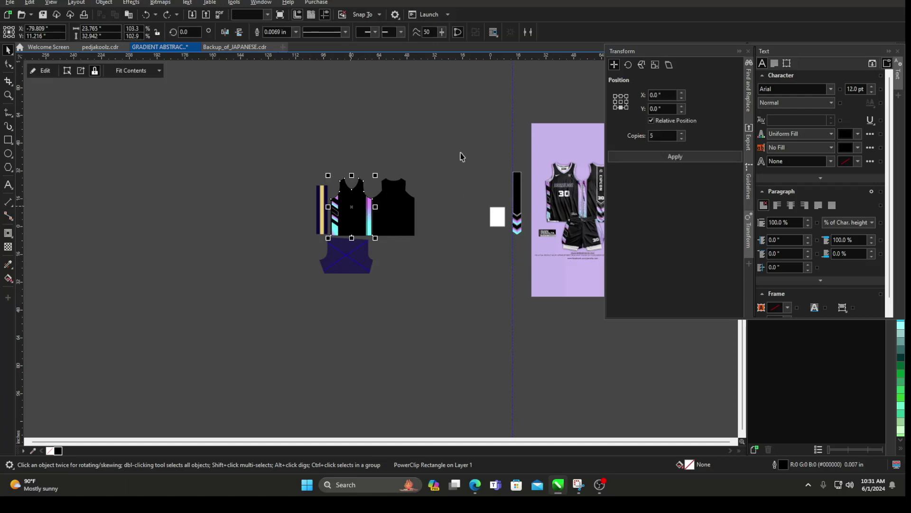
click(461, 155)
Move the jersey mockup image beside the pattern pieces and place the chevron panel group above the back piece
drag(556, 190, 434, 180)
click(516, 222)
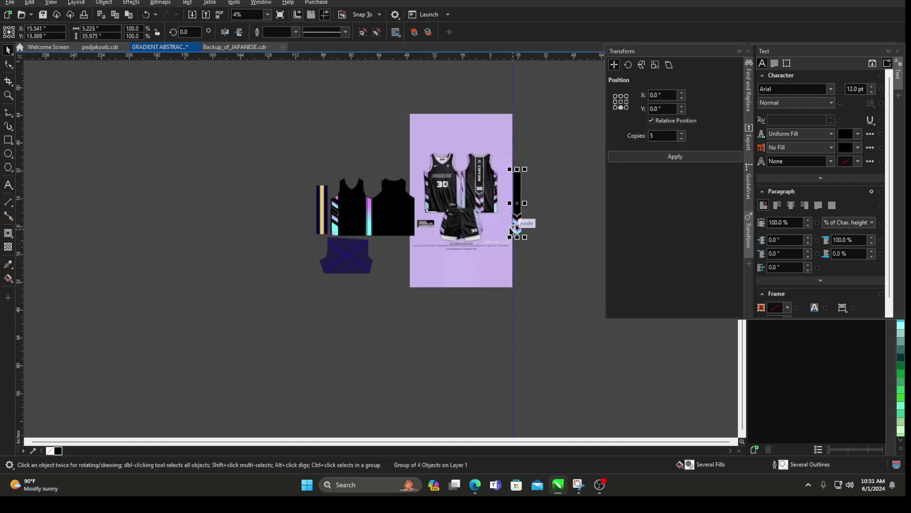
drag(380, 196, 377, 161)
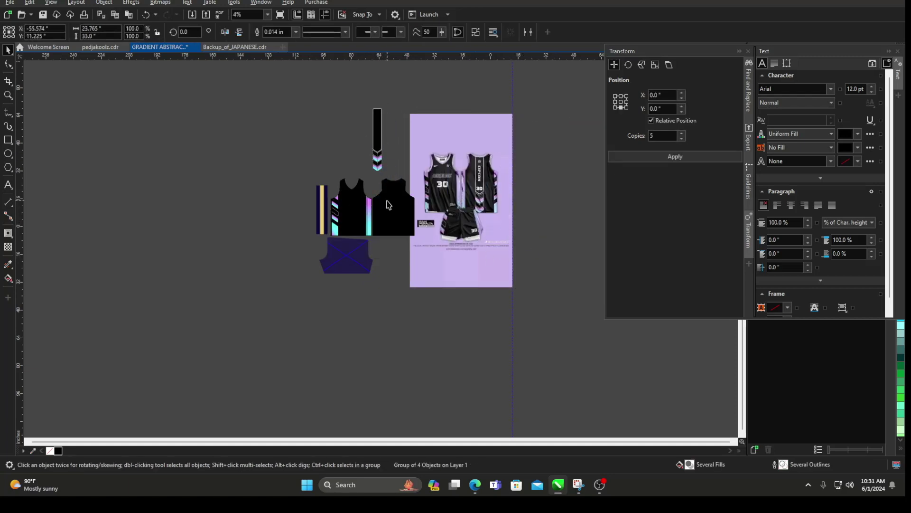
Inspect the back piece's PowerClip contents and finish editing
right_click(386, 174)
click(412, 193)
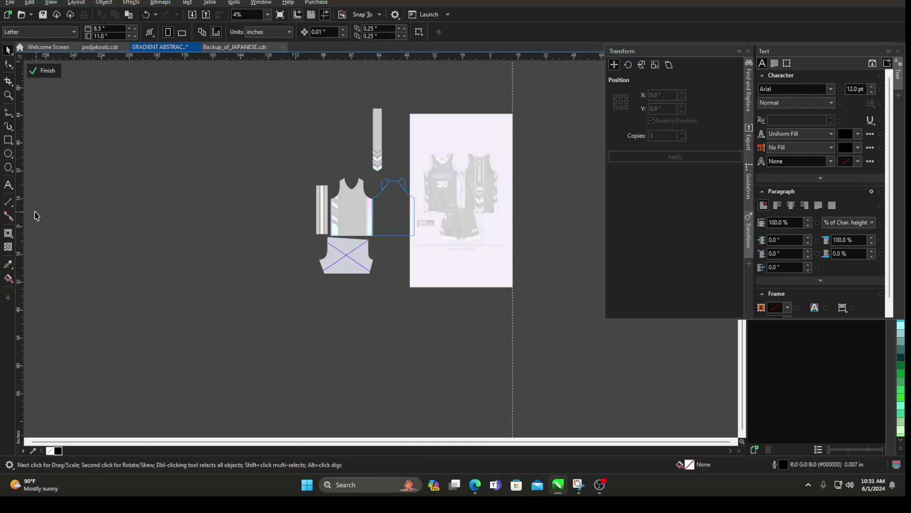
click(38, 71)
Bring the chevron panel group in front of the jersey back piece
scroll(386, 132, up, 1)
drag(332, 121, 361, 205)
right_click(363, 155)
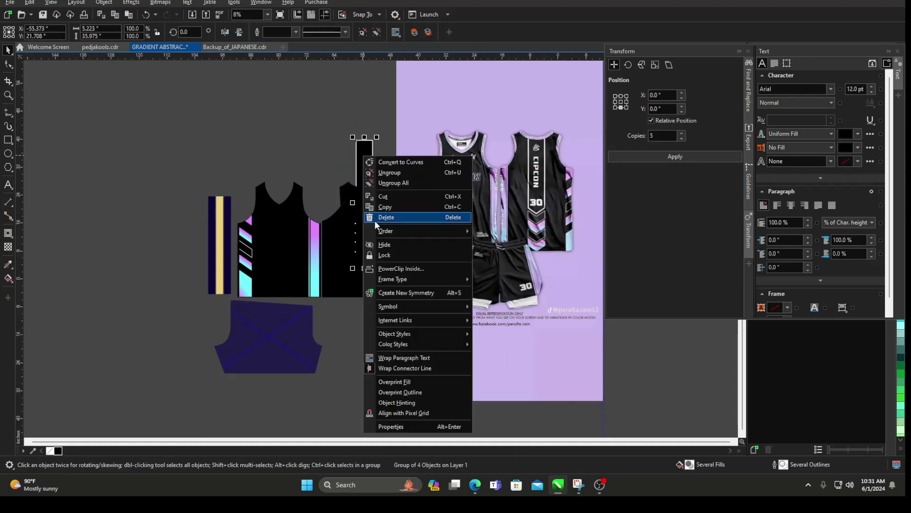
click(496, 231)
Move the chevron panel group down onto the jersey back piece and align it to the piece's horizontal centre
scroll(372, 257, up, 1)
drag(372, 258, 368, 280)
scroll(354, 228, up, 1)
drag(354, 228, 330, 230)
scroll(355, 254, down, 1)
scroll(282, 223, down, 1)
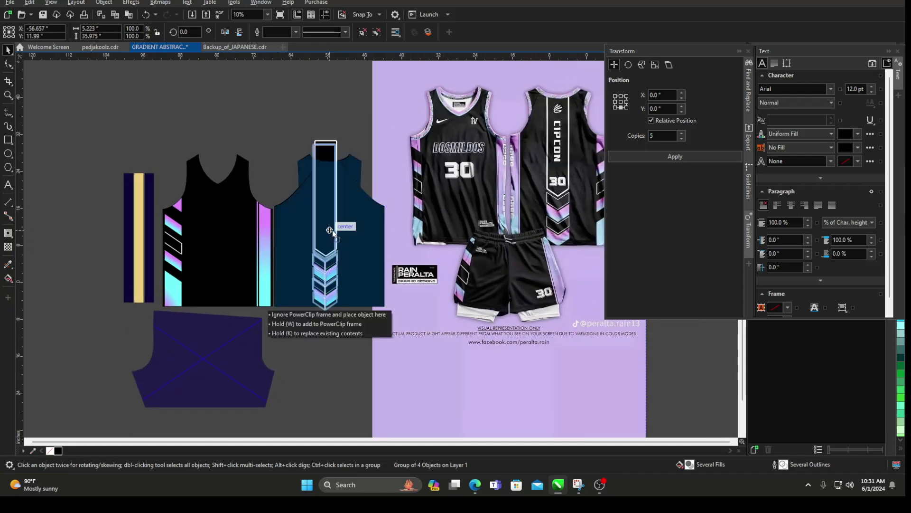
drag(333, 227, 333, 227)
shift+click(356, 224)
key(c)
click(284, 155)
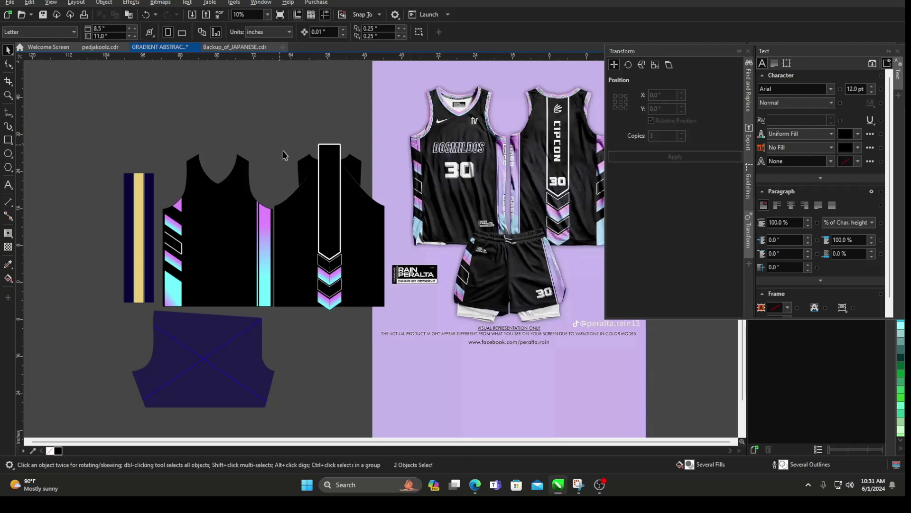
PowerClip the centred chevron panel group inside the jersey back piece
scroll(333, 265, up, 3)
scroll(333, 305, up, 10)
scroll(328, 273, down, 14)
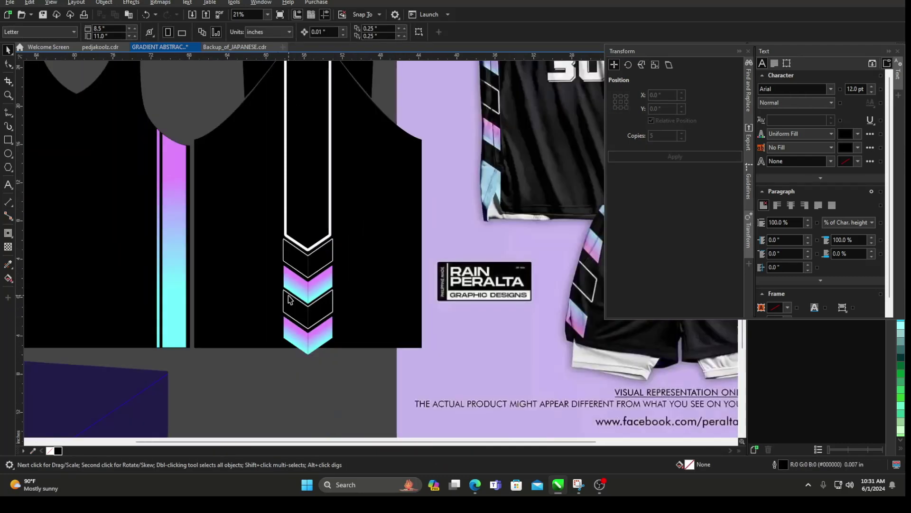
click(291, 185)
right_click(291, 184)
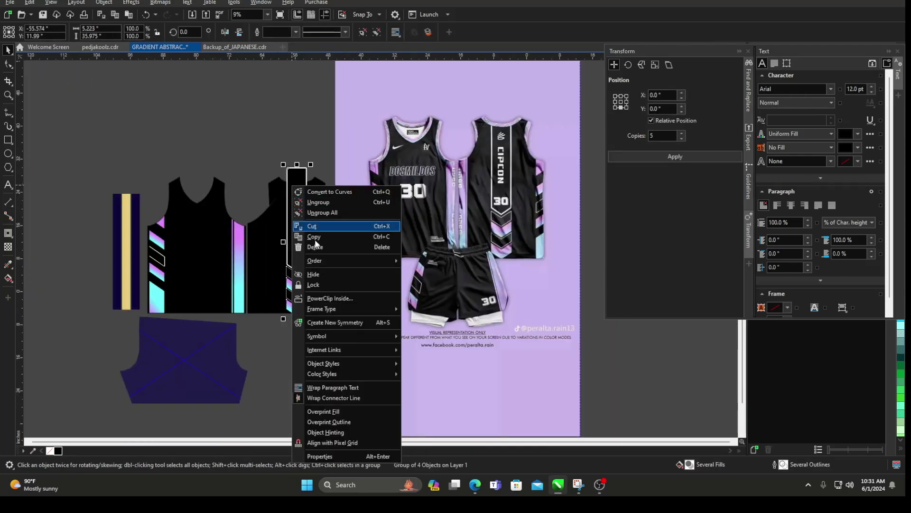
click(338, 296)
click(332, 288)
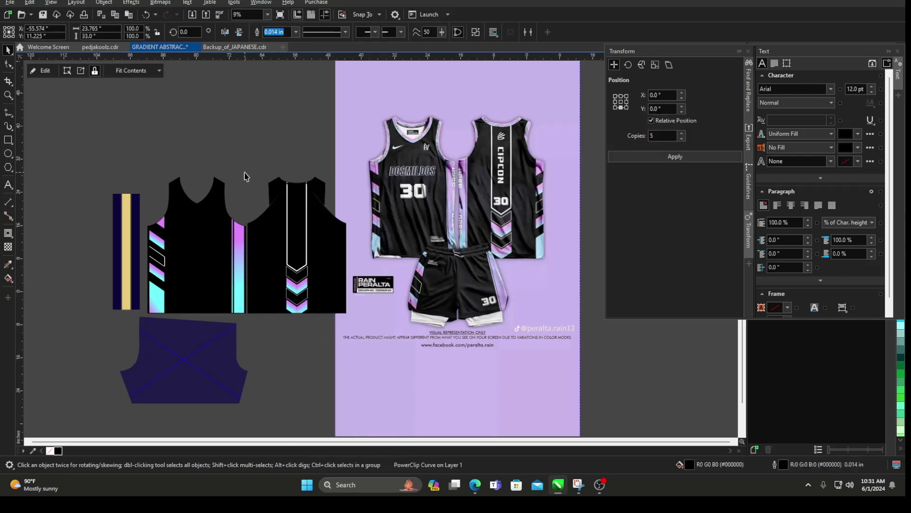
Edit the front piece's PowerClip and widen the design rectangle symmetrically to 23.765 inches, matching the front outline
right_click(191, 242)
click(213, 195)
scroll(156, 237, up, 3)
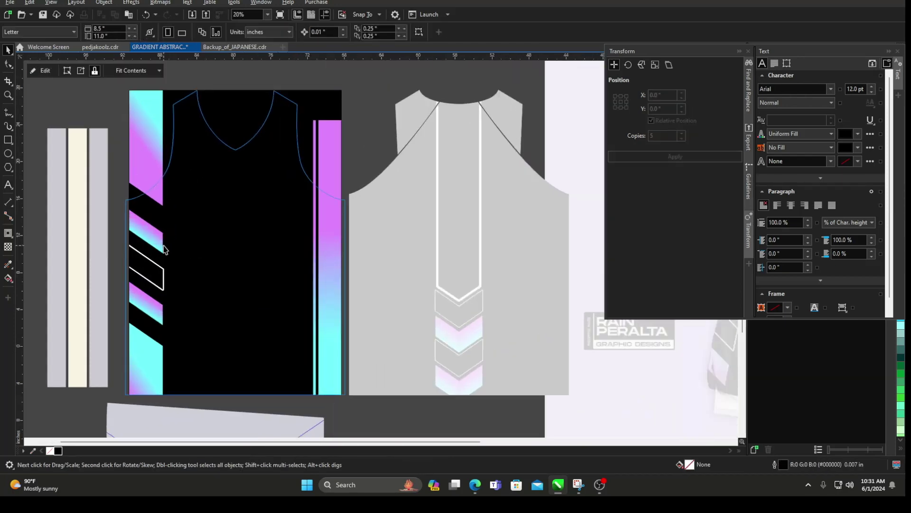
right_click(153, 234)
click(298, 257)
click(339, 232)
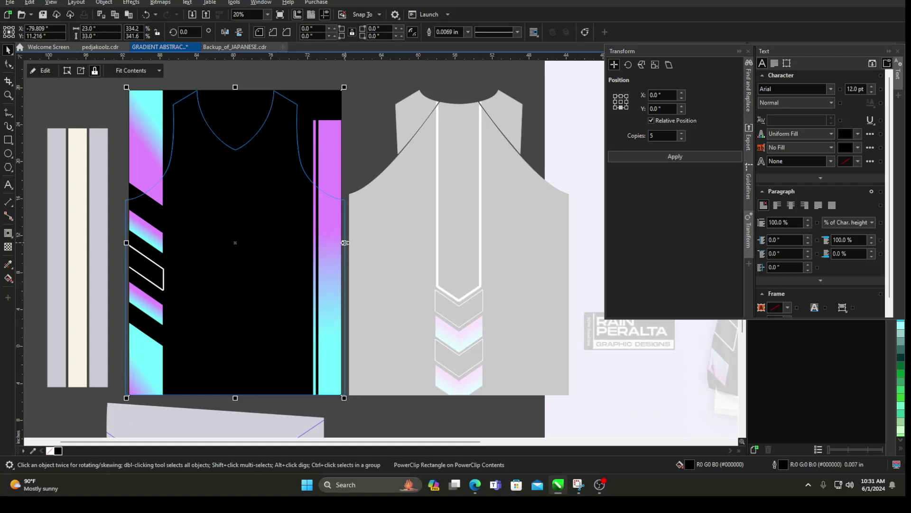
drag(345, 242, 350, 240)
Copy the widened design rectangle and finish editing the front piece's PowerClip
right_click(273, 167)
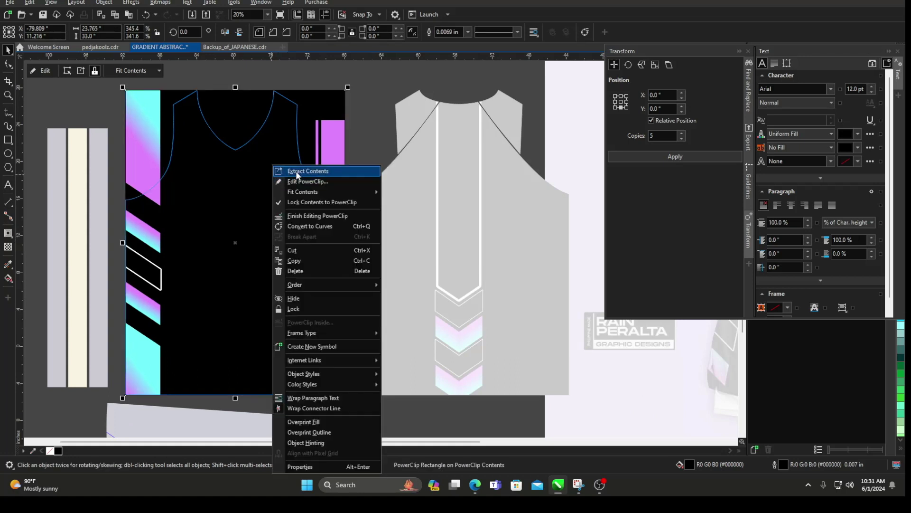
click(364, 116)
click(281, 137)
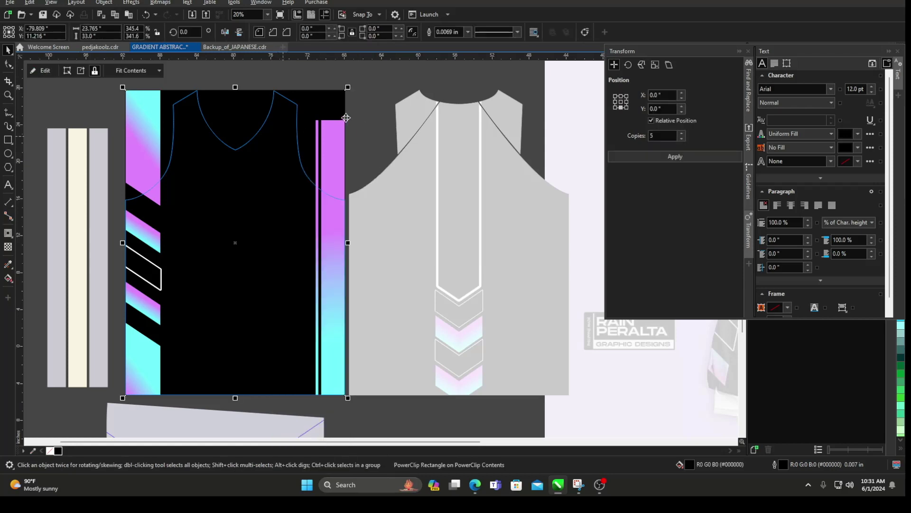
right_click(358, 102)
click(386, 106)
right_click(366, 98)
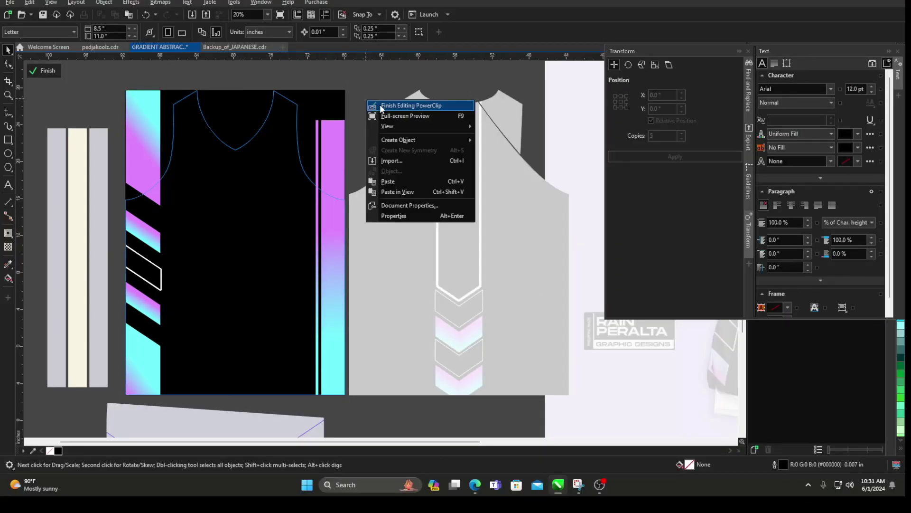
click(381, 107)
Move the jersey mockup image farther right, clear of the back piece
scroll(285, 178, down, 2)
key(Escape)
scroll(280, 184, down, 2)
scroll(393, 175, up, 2)
drag(380, 185, 454, 175)
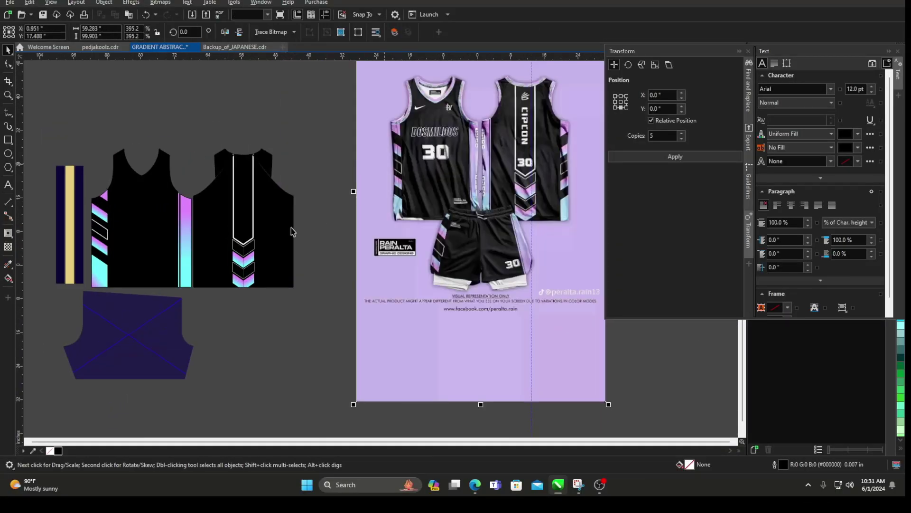
Open the back piece's PowerClip for editing, paste the copied design rectangle and mirror it horizontally
right_click(231, 209)
click(247, 200)
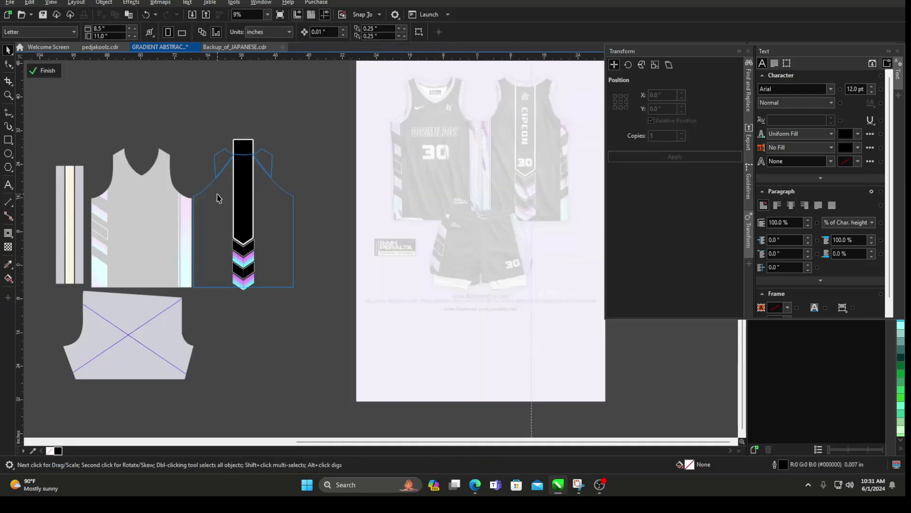
key(ctrl+v)
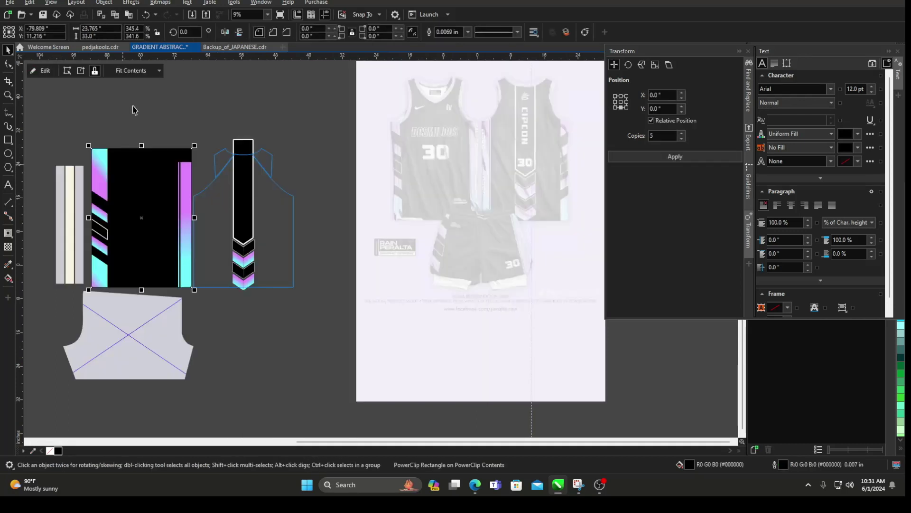
click(225, 32)
Move the mirrored design rectangle onto the back piece and align it exactly with the piece's outline
drag(134, 214, 238, 213)
scroll(203, 290, up, 1)
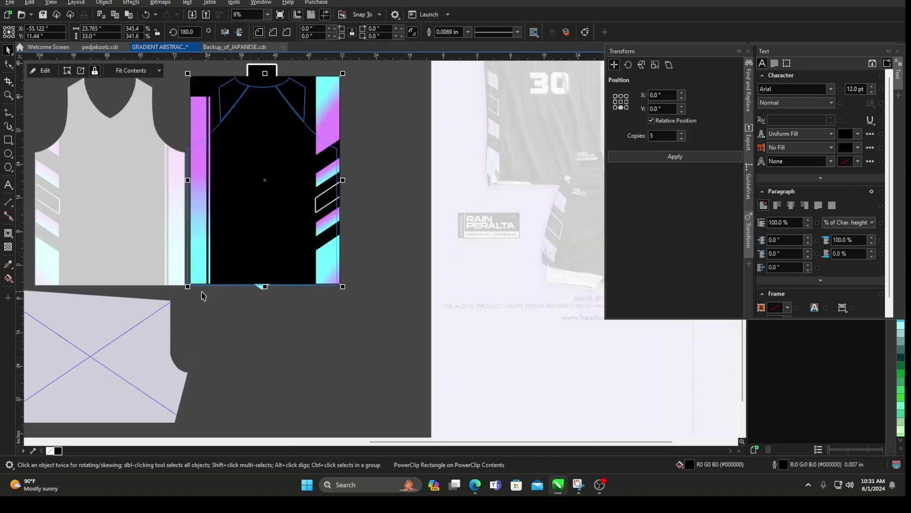
scroll(202, 295, up, 5)
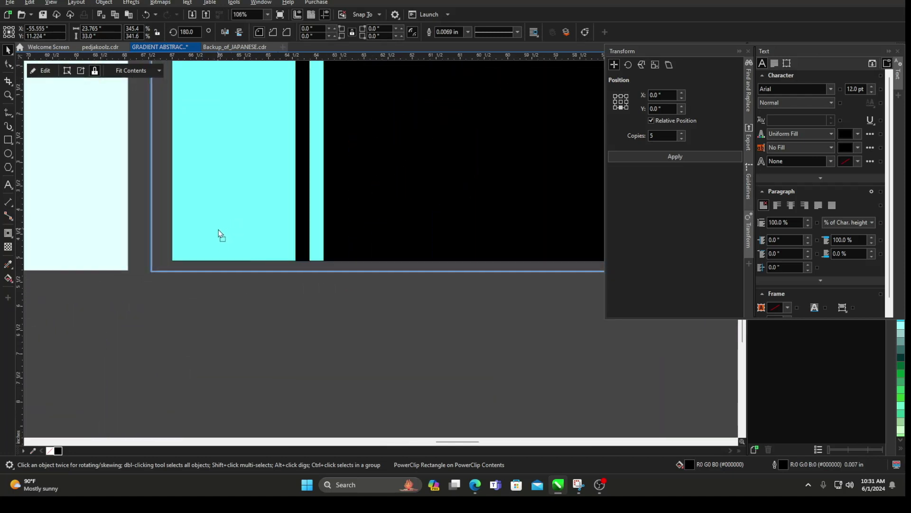
scroll(214, 275, down, 4)
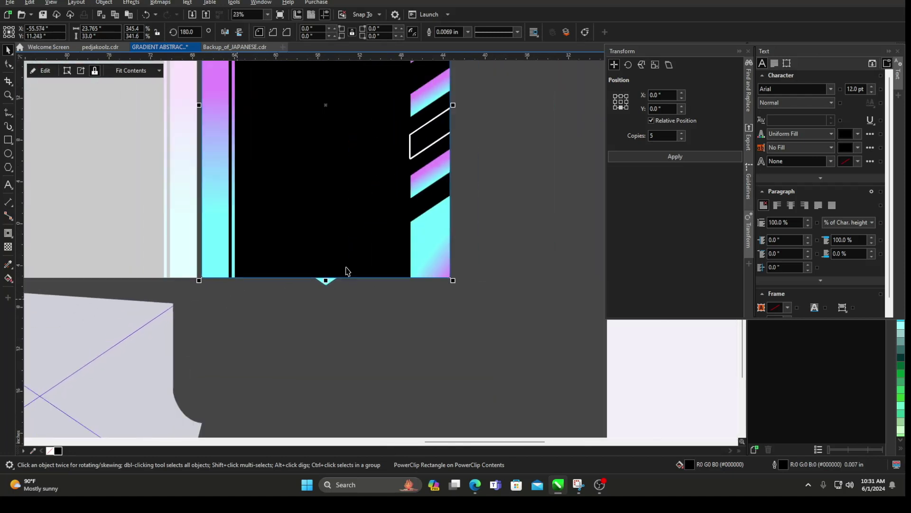
scroll(347, 275, up, 5)
scroll(269, 350, down, 7)
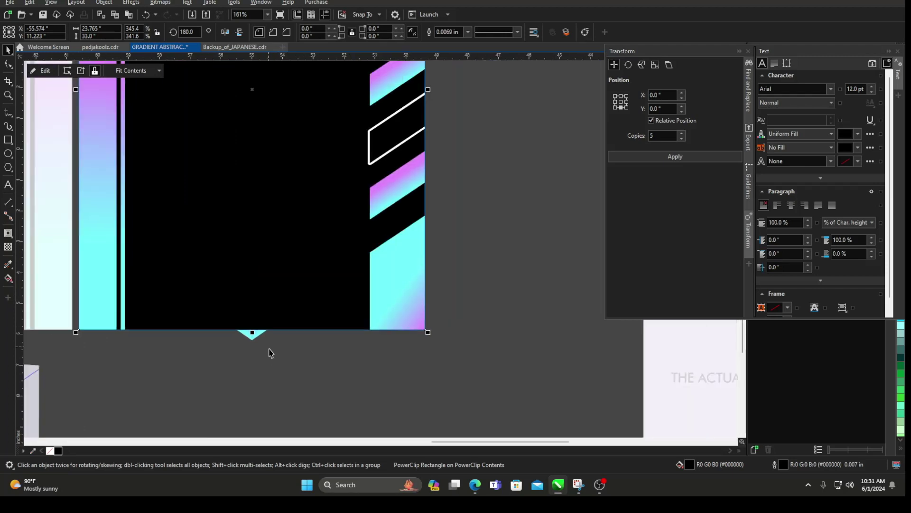
Send the mirrored design rectangle to the back of the layer and finish editing the back piece's PowerClip
right_click(296, 238)
mouse_move(316, 287)
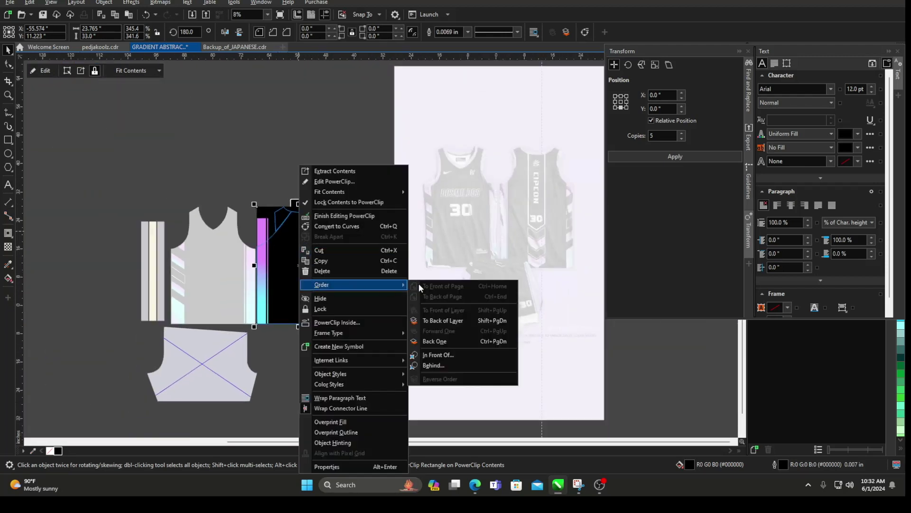
click(431, 323)
right_click(330, 129)
click(348, 139)
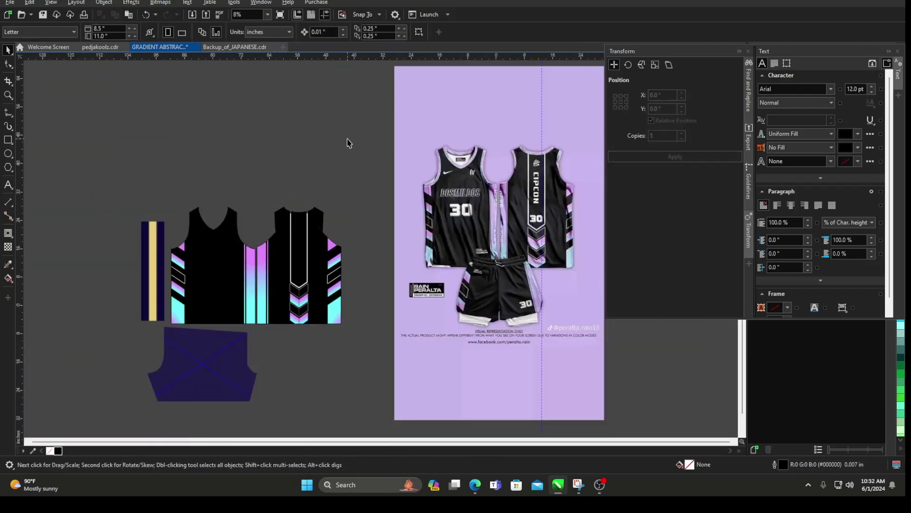
drag(468, 227, 419, 278)
scroll(291, 286, up, 2)
click(225, 137)
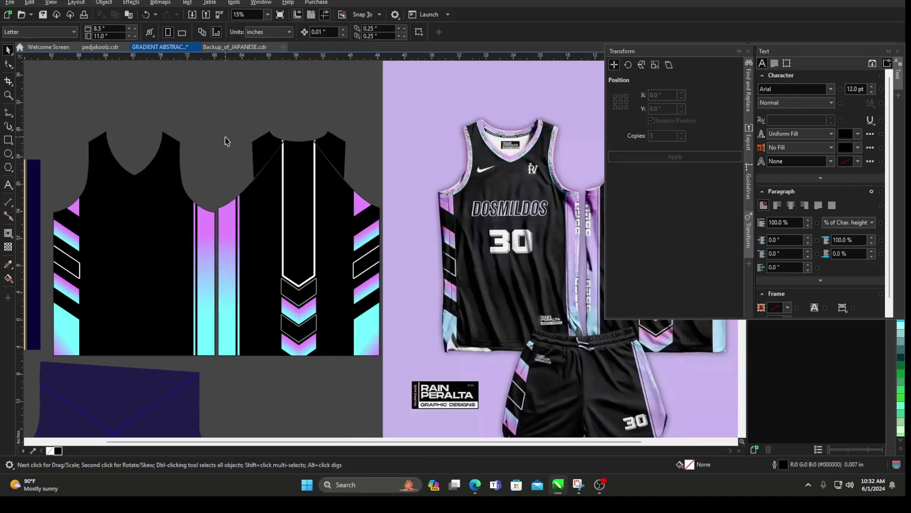
scroll(225, 137, down, 1)
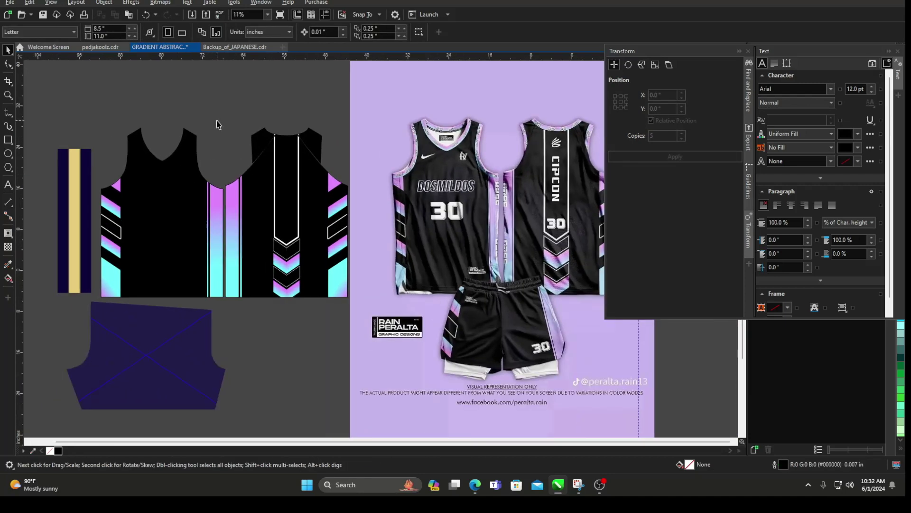
scroll(217, 124, down, 1)
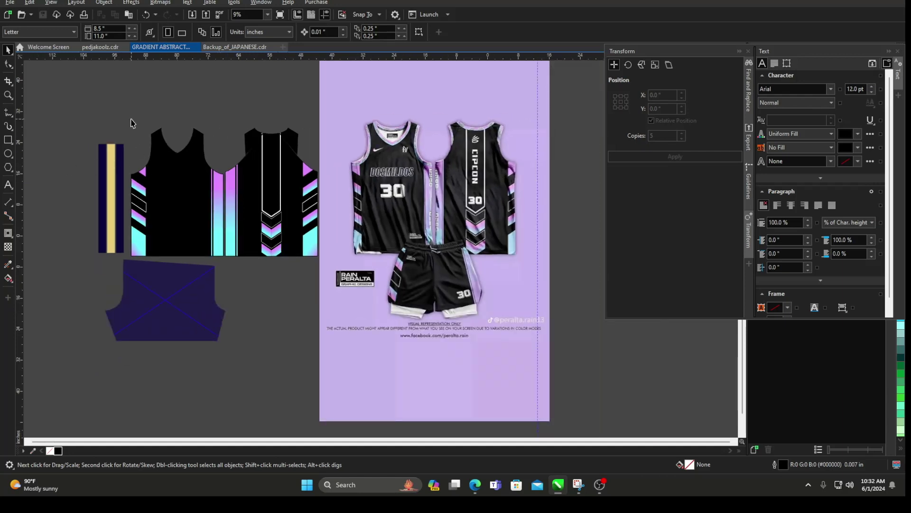
Place a copy of the design rectangle to the left of the front piece and extract its PowerClip contents
scroll(131, 123, down, 2)
drag(214, 161, 139, 162)
right_click(141, 162)
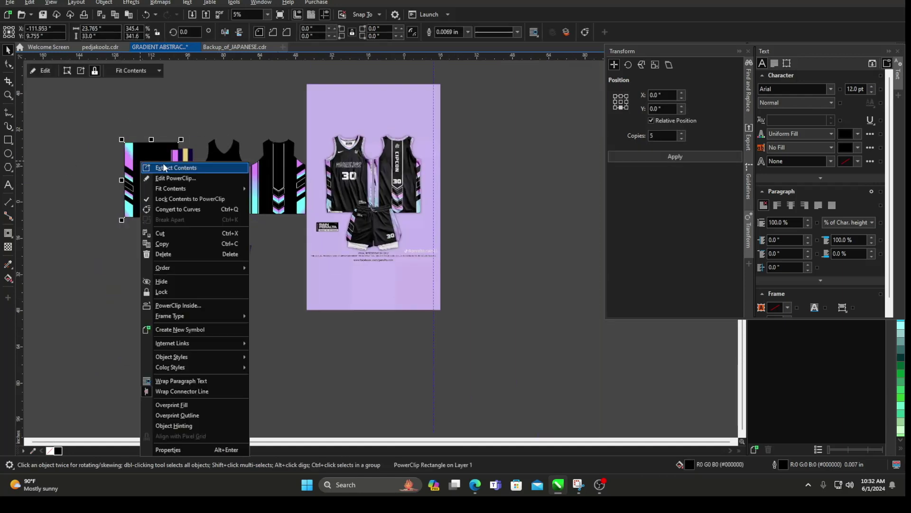
click(163, 167)
Move the emptied black rectangle to the far left, clear of the extracted gradient stripes
scroll(157, 176, up, 2)
scroll(472, 135, up, 3)
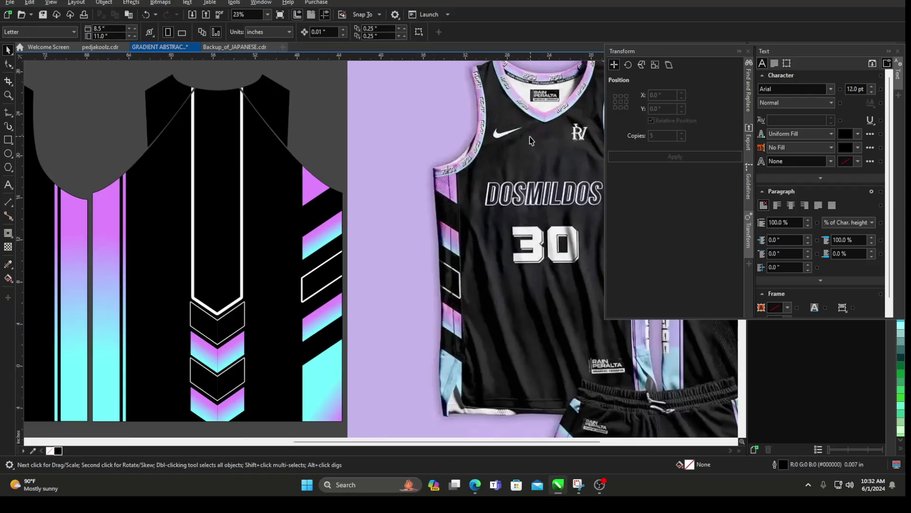
scroll(489, 150, down, 4)
drag(310, 169, 187, 135)
scroll(336, 163, up, 4)
click(342, 158)
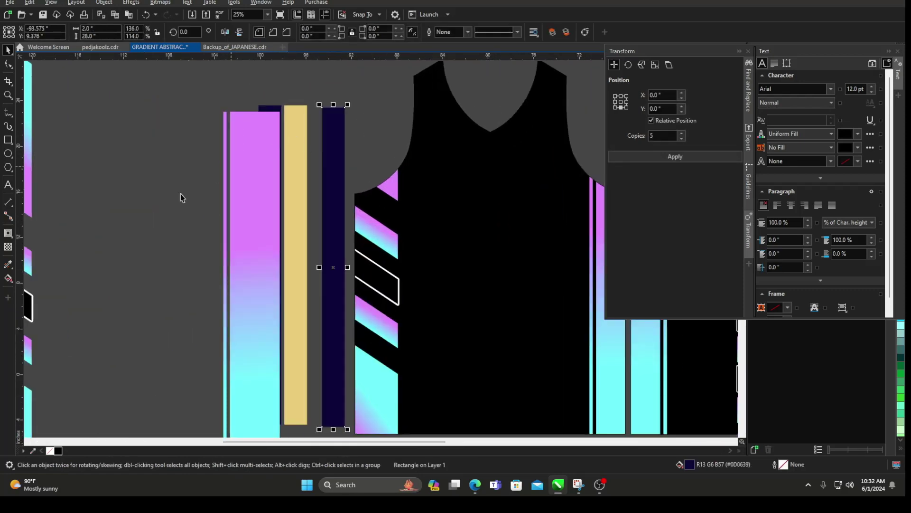
key(ctrl+z)
Sample the magenta from the wide gradient stripe with the Color Eyedropper and apply it to the navy trim strip
click(13, 269)
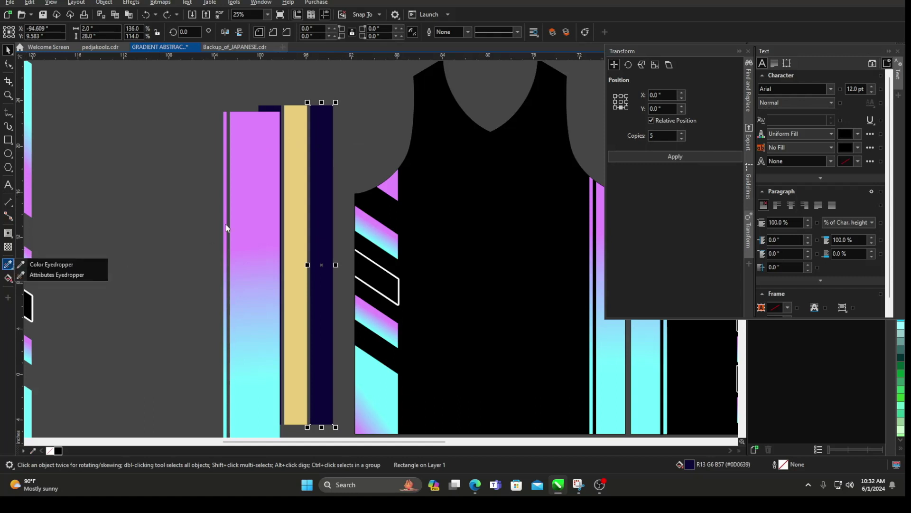
click(41, 264)
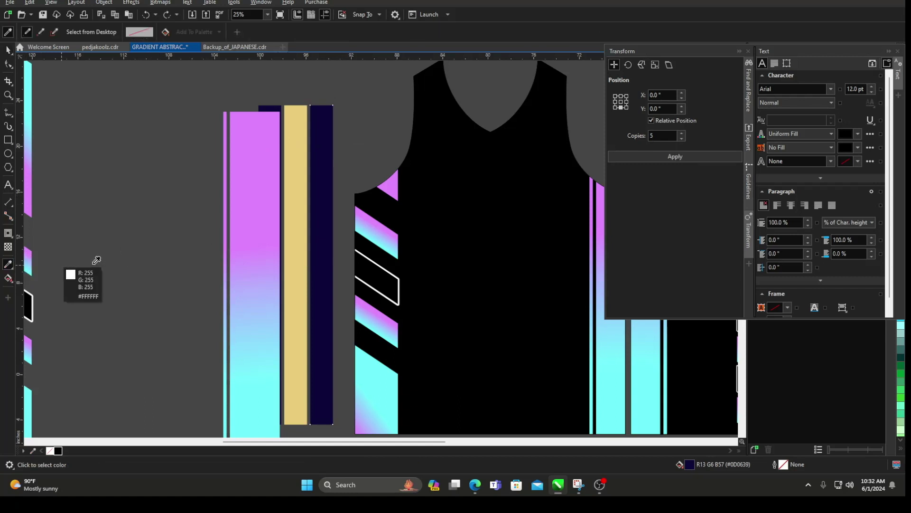
click(276, 227)
click(312, 220)
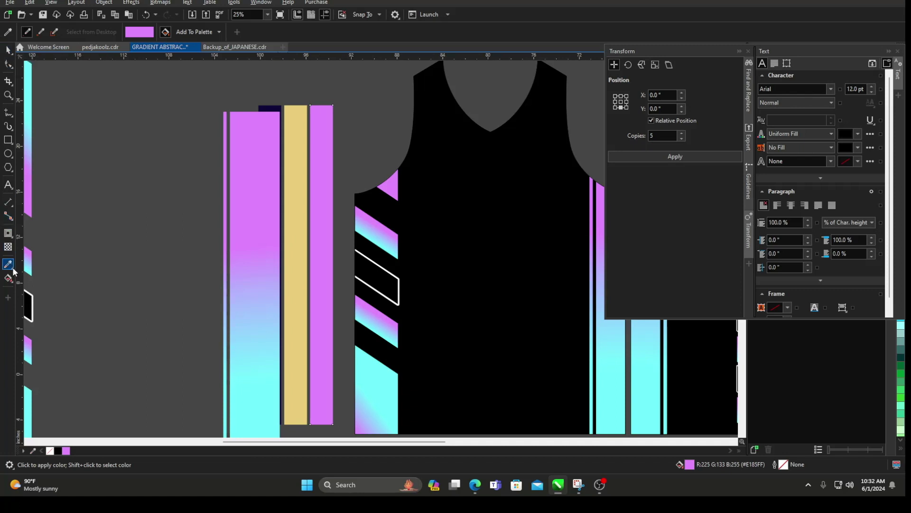
Copy the magenta-to-cyan fountain fill onto the trim strip beside the front piece with the Attributes Eyedropper
click(32, 275)
click(316, 247)
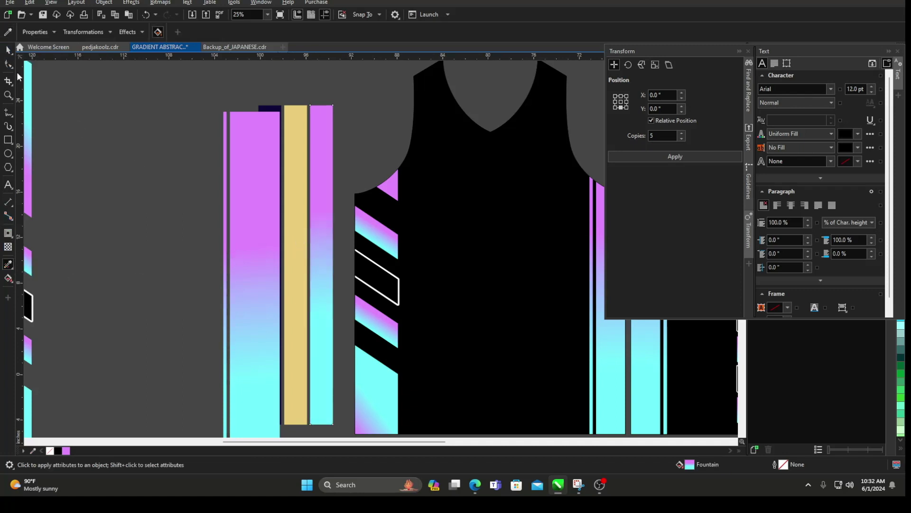
click(8, 50)
Edit the trim strip's fountain fill so the gradient runs horizontally from magenta on the left to cyan on the right
click(312, 243)
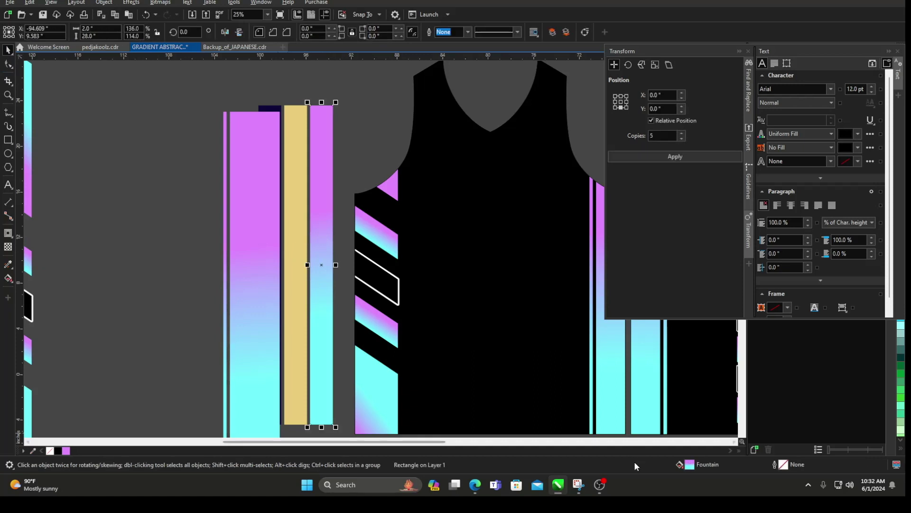
double_click(696, 466)
drag(423, 236, 404, 203)
drag(406, 96, 545, 67)
click(673, 327)
Delete the extracted vertical gradient stripes together with the navy strip behind them
scroll(218, 271, down, 4)
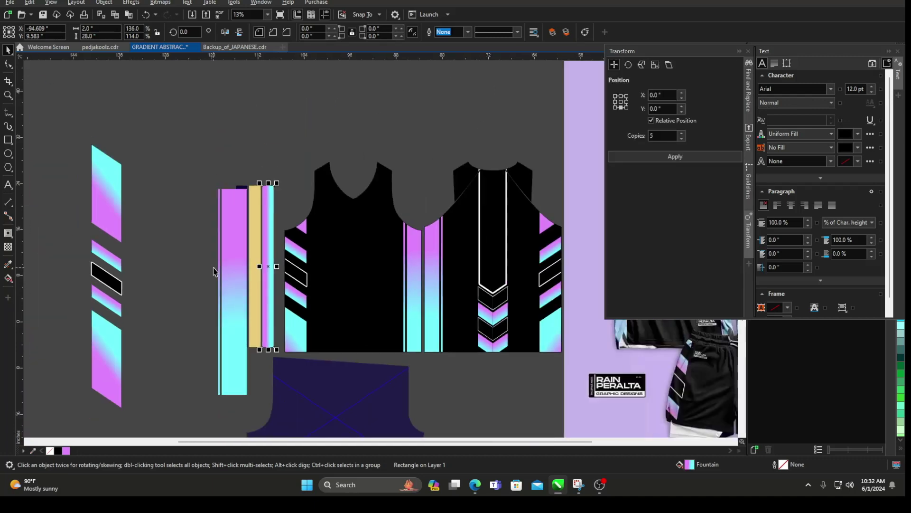
scroll(397, 233, up, 3)
scroll(397, 233, down, 3)
scroll(254, 236, up, 4)
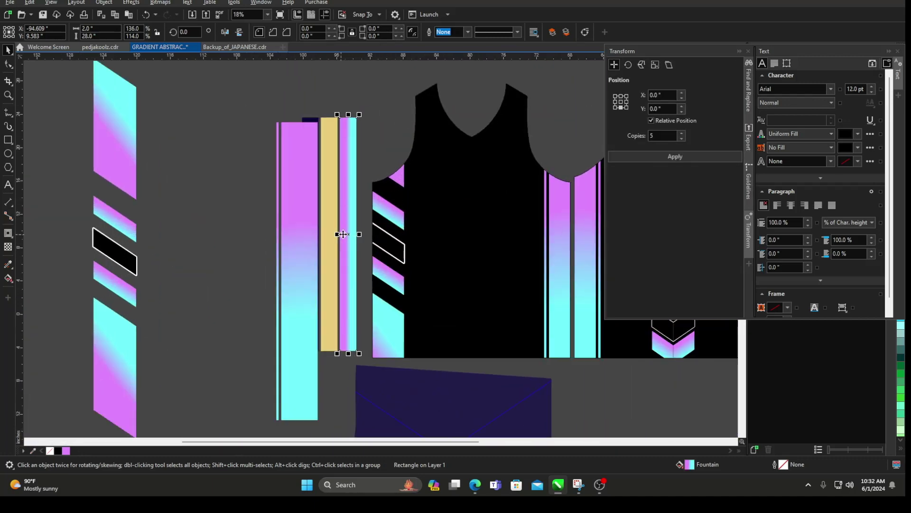
drag(304, 401, 329, 430)
key(Delete)
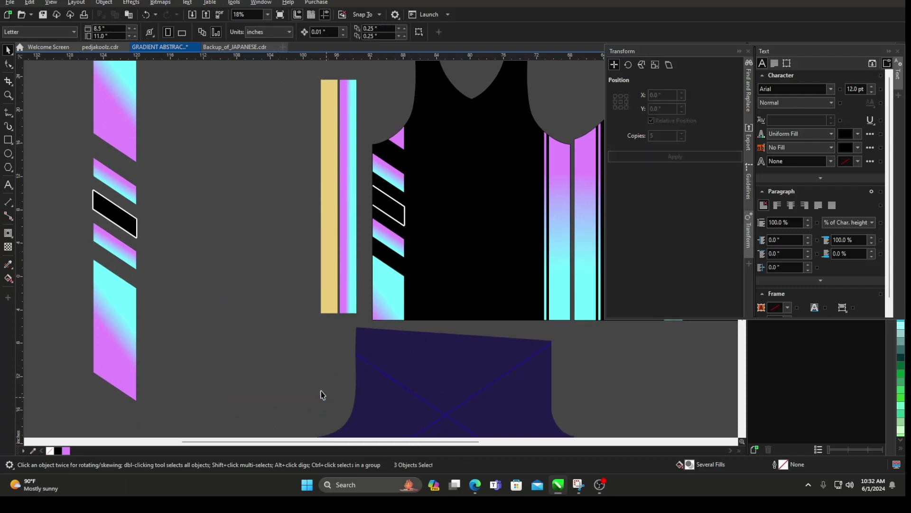
Delete the beige trim strip and the extracted slanted stripe shapes to the left of the jersey pieces
scroll(287, 362, down, 3)
click(303, 279)
drag(242, 325, 243, 327)
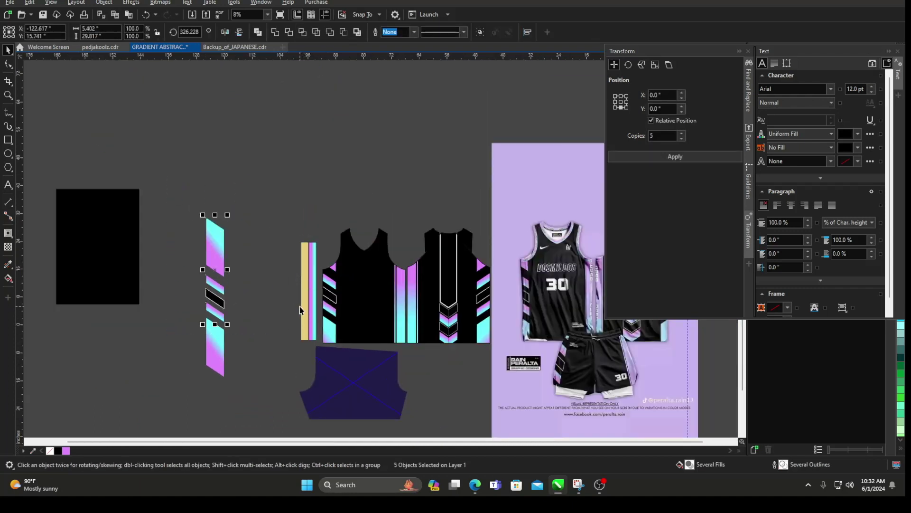
click(304, 306)
key(Delete)
scroll(252, 227, down, 4)
scroll(358, 327, up, 3)
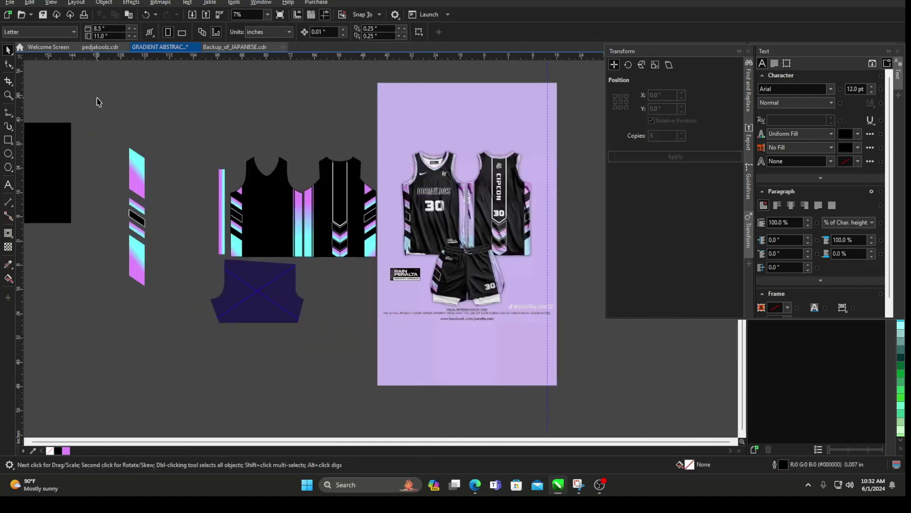
drag(97, 102, 188, 346)
key(Delete)
PowerClip a copy of the front jersey piece inside the shorts piece
scroll(366, 264, up, 2)
click(359, 185)
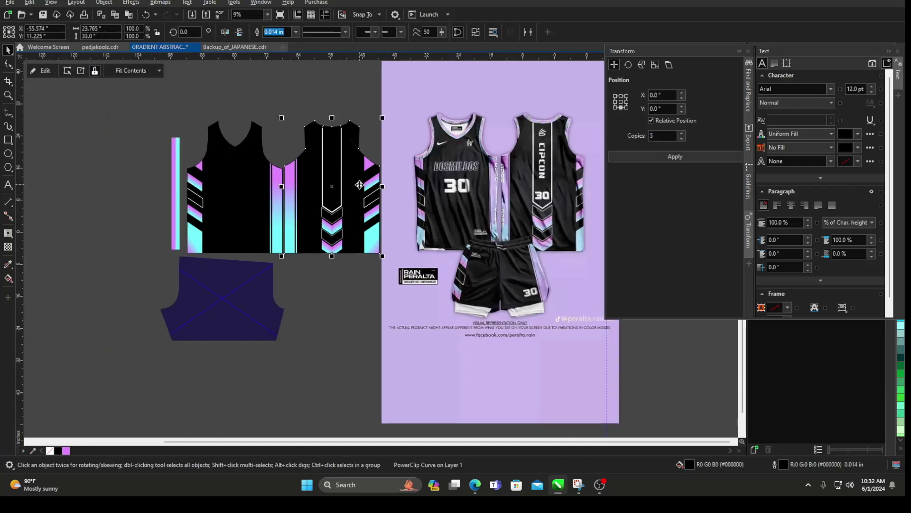
scroll(225, 191, down, 2)
click(226, 187)
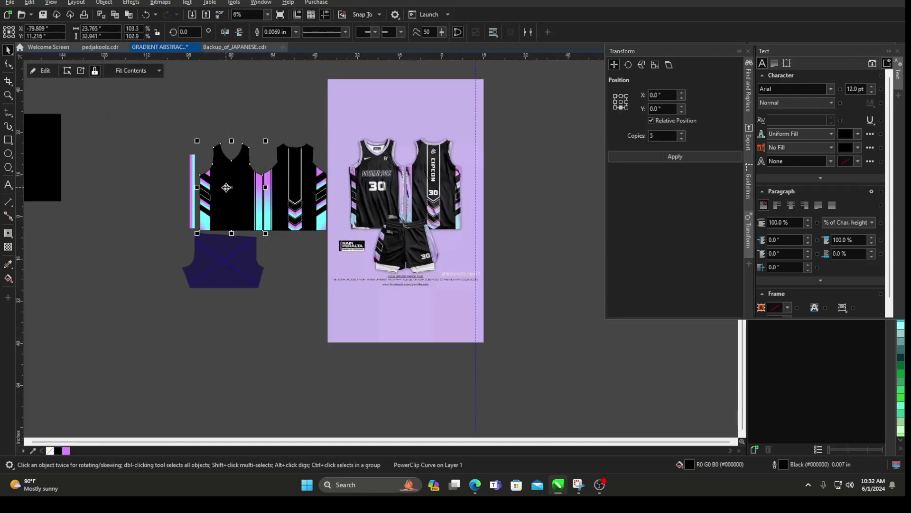
right_click(229, 189)
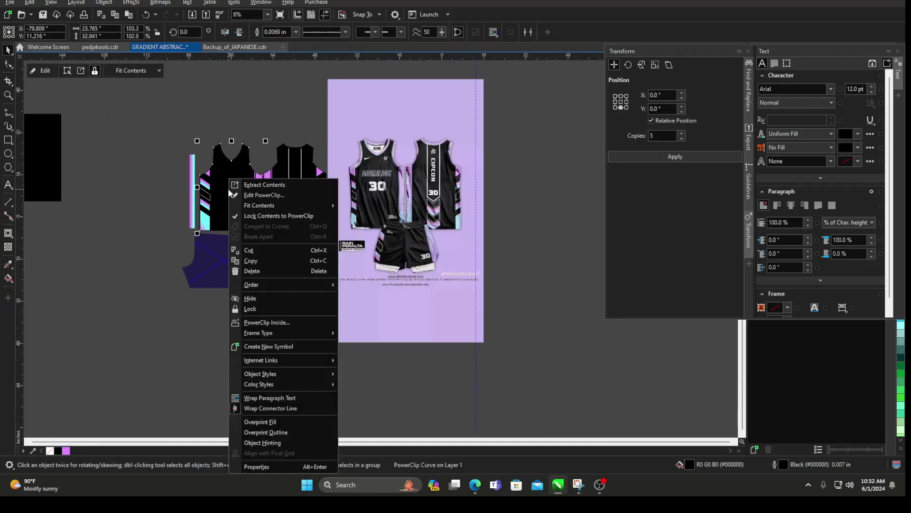
click(271, 309)
click(237, 278)
Fill the shorts piece with black and open its PowerClip for editing
right_click(233, 259)
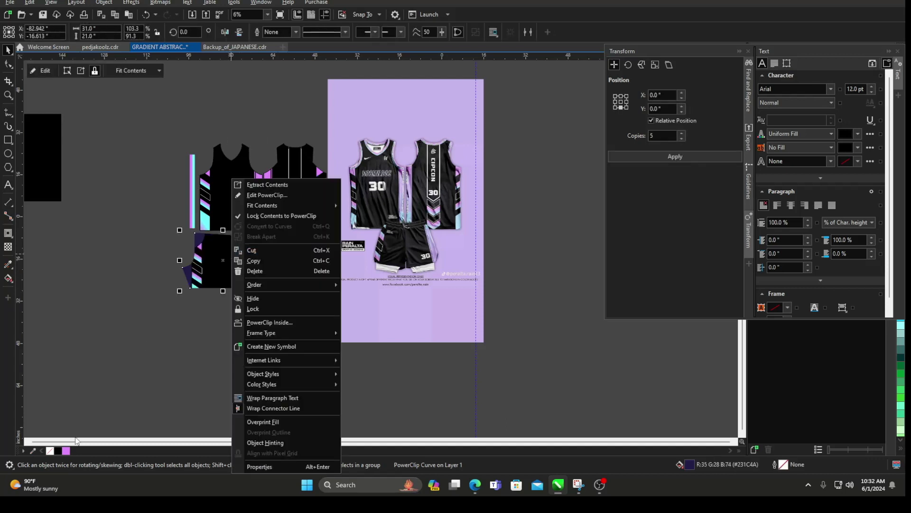
click(58, 451)
right_click(224, 274)
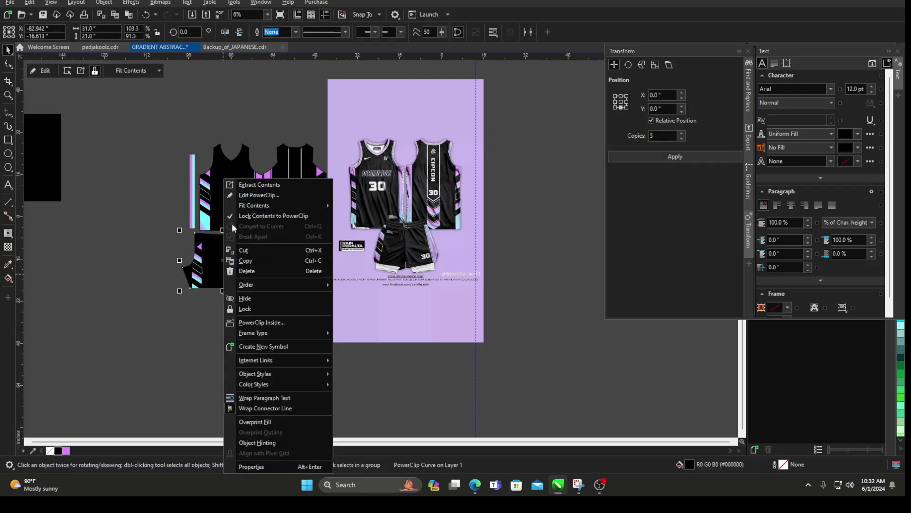
click(249, 195)
Move the front piece copy toward the right side of the shorts outline and extract its contents
scroll(218, 267, up, 2)
drag(195, 283, 273, 274)
scroll(266, 274, down, 2)
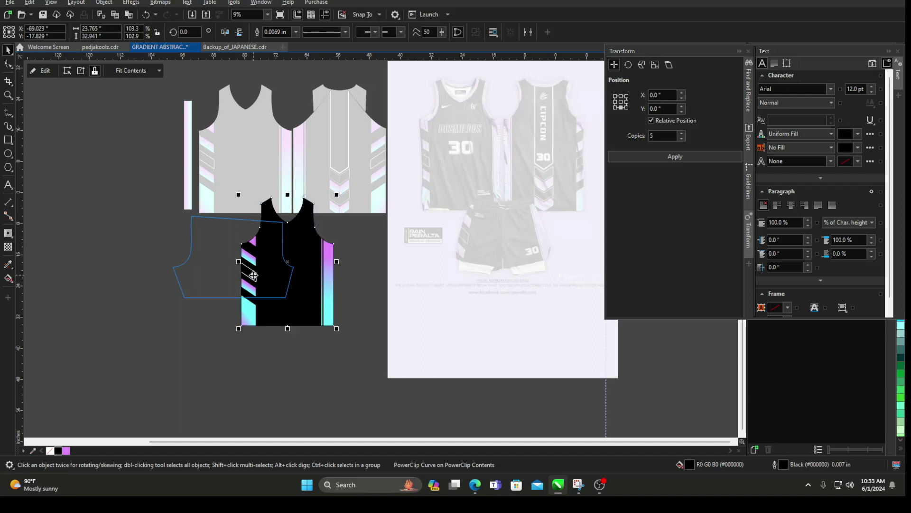
right_click(253, 275)
click(280, 172)
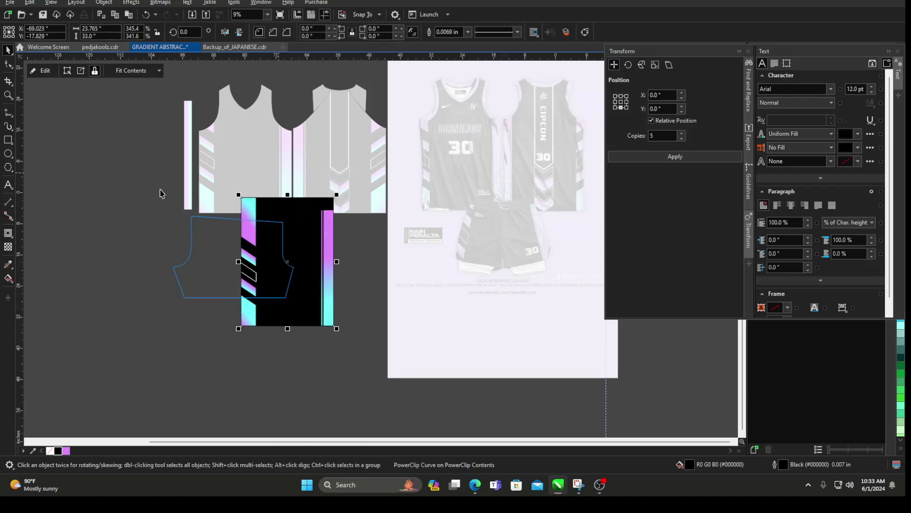
Send the extracted design rectangle to the back of the layer
right_click(307, 236)
mouse_move(335, 285)
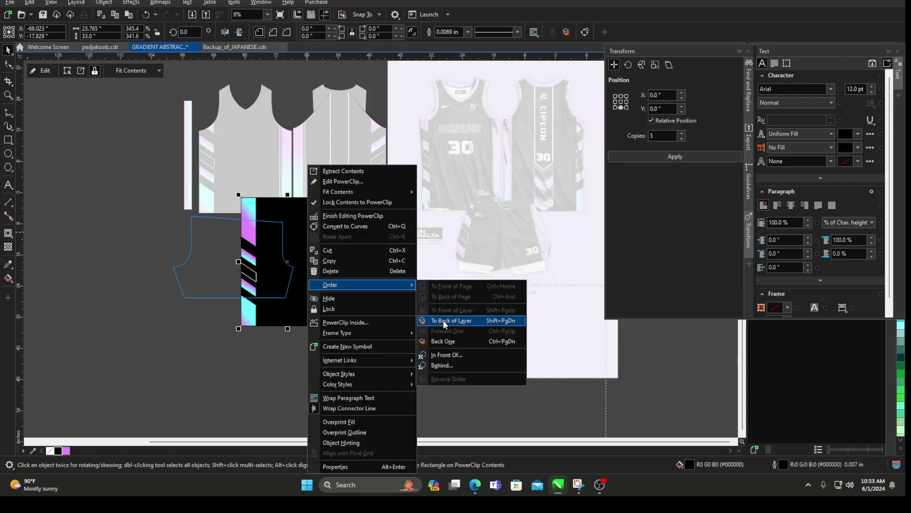
click(456, 323)
Set the design rectangle's outline to None and delete the leftover black front-piece shape
click(466, 33)
click(447, 42)
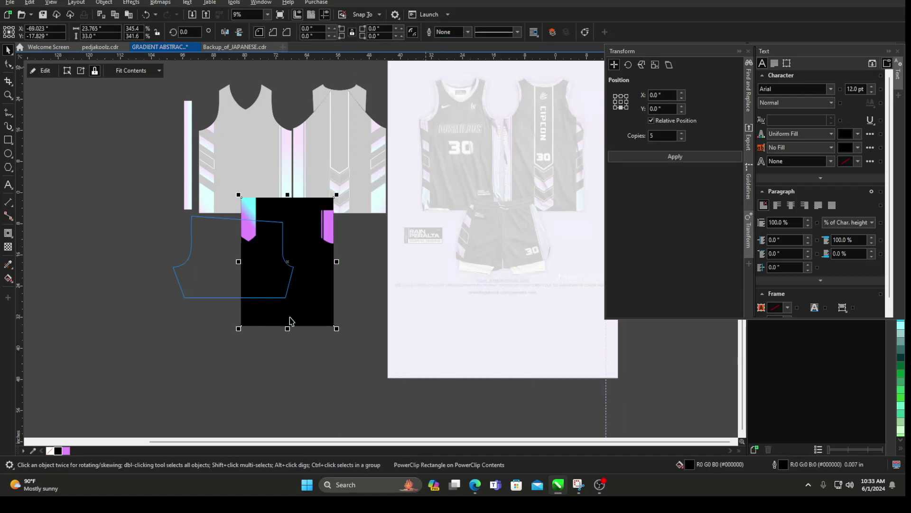
drag(309, 284, 351, 292)
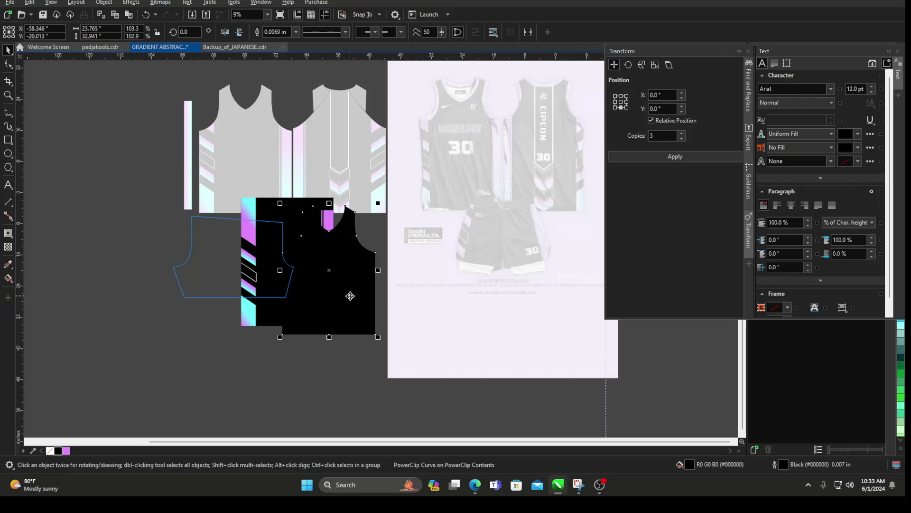
key(Delete)
click(305, 271)
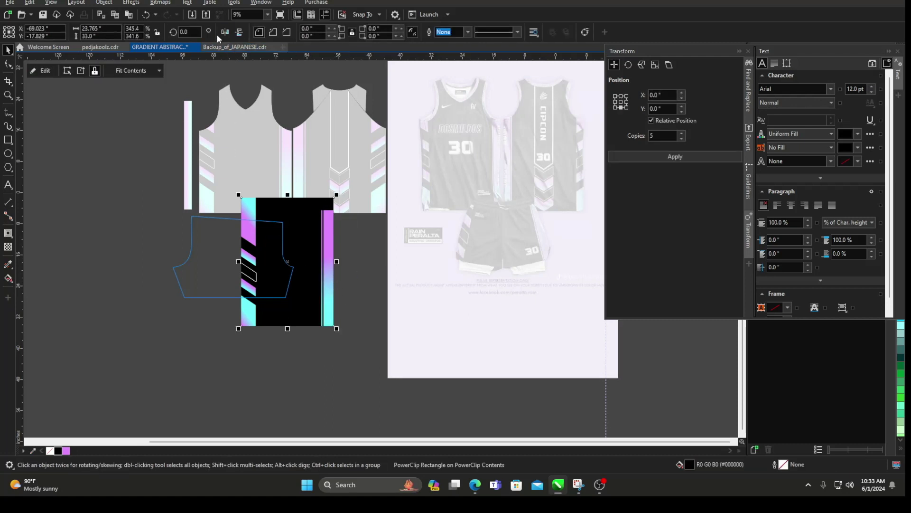
click(224, 33)
scroll(311, 272, up, 3)
drag(312, 271, 144, 264)
scroll(169, 292, up, 4)
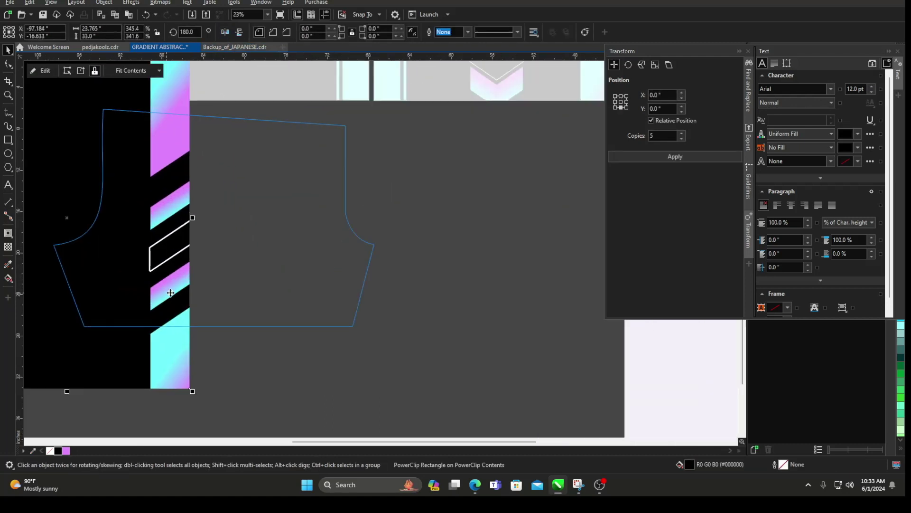
scroll(294, 287, down, 4)
key(ctrl+z)
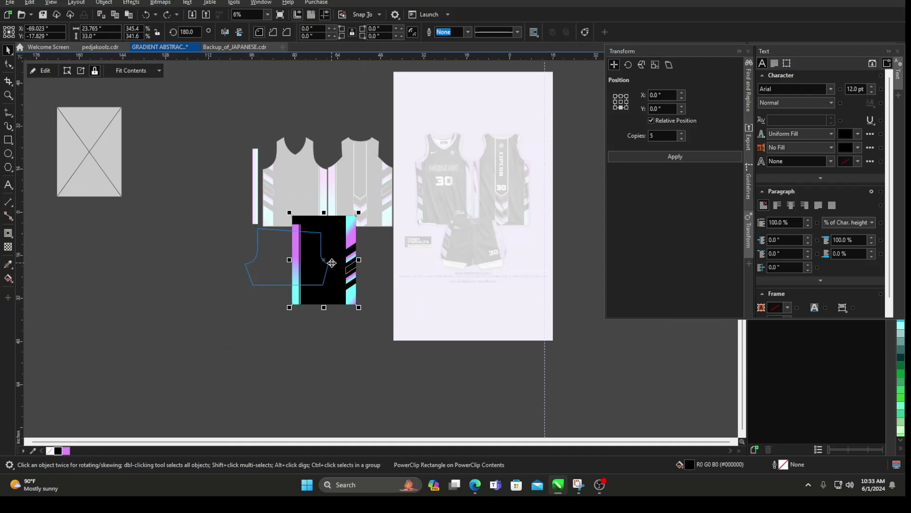
key(ctrl+z)
Duplicate the design rectangle to the left and mirror the copy horizontally
drag(326, 255, 245, 250)
right_click(245, 250)
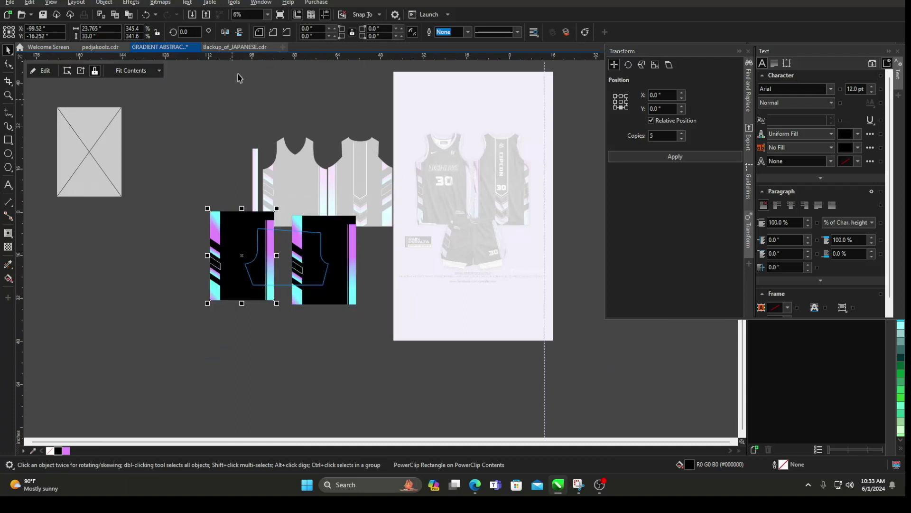
click(225, 33)
Butt the mirrored copy against the original rectangle's left edge and align both so the slanted stripes meet as chevrons
scroll(241, 298, up, 4)
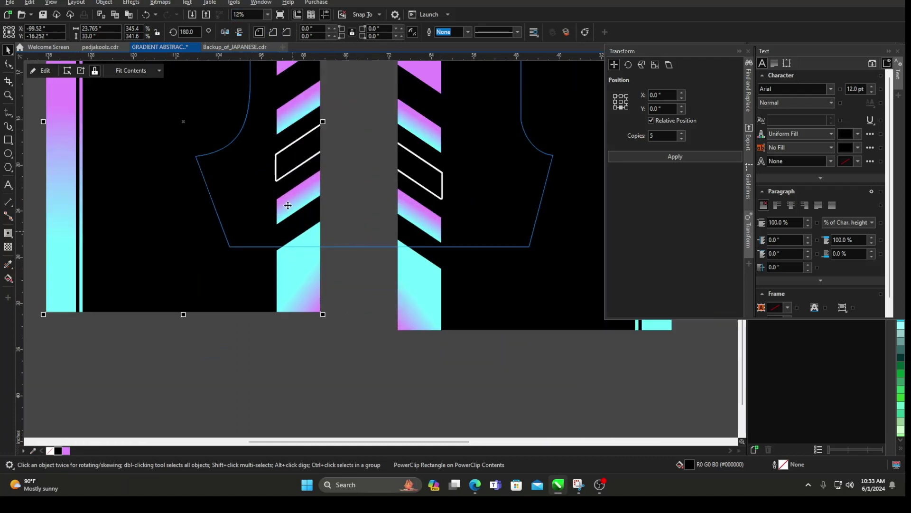
drag(289, 207, 369, 222)
shift+click(435, 164)
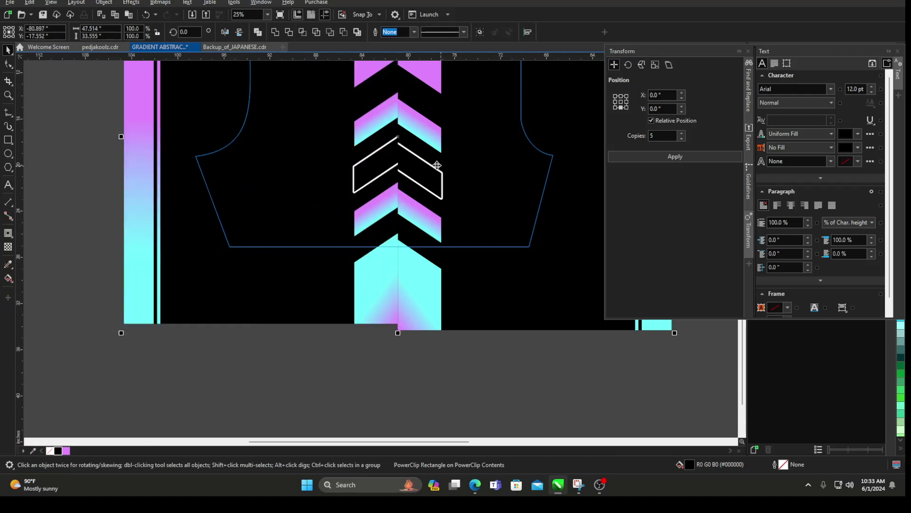
scroll(299, 287, down, 3)
scroll(341, 213, up, 5)
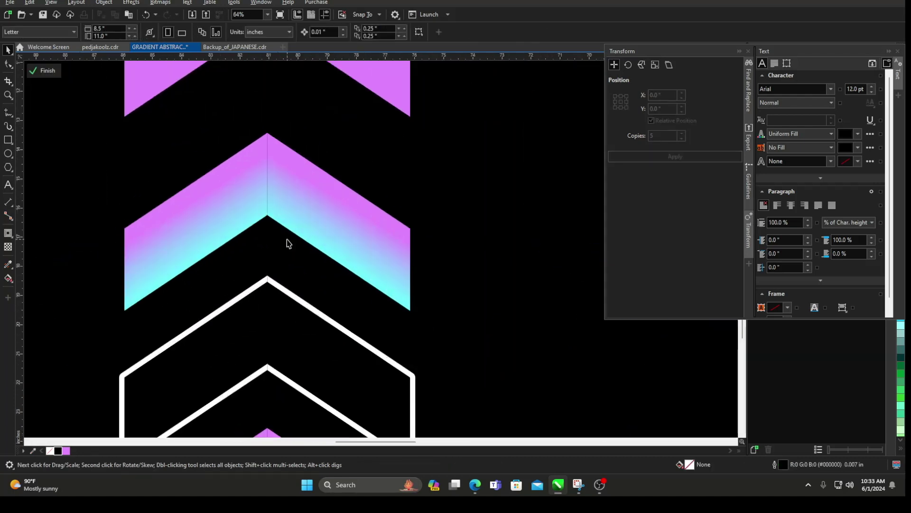
Shift both design rectangles together slightly to the right within the shorts outline and finish editing the PowerClip
scroll(346, 210, down, 1)
click(347, 207)
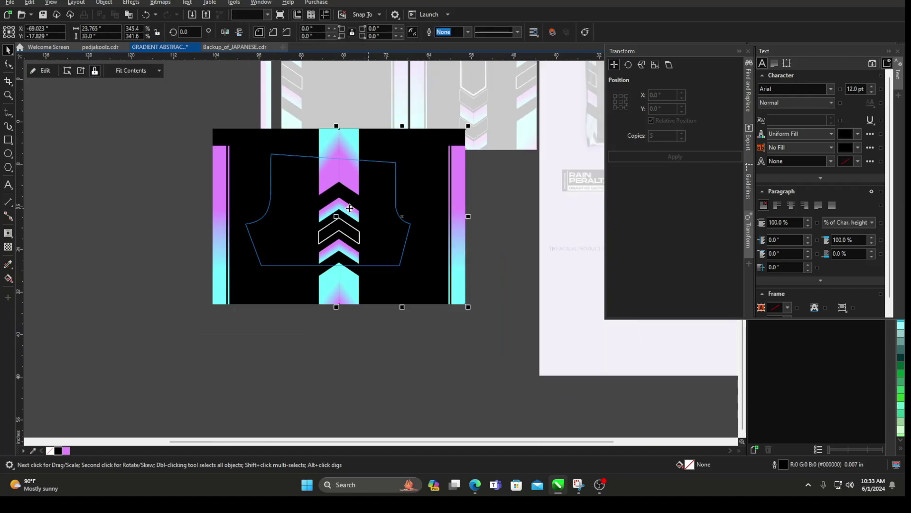
shift+click(326, 199)
scroll(348, 198, up, 3)
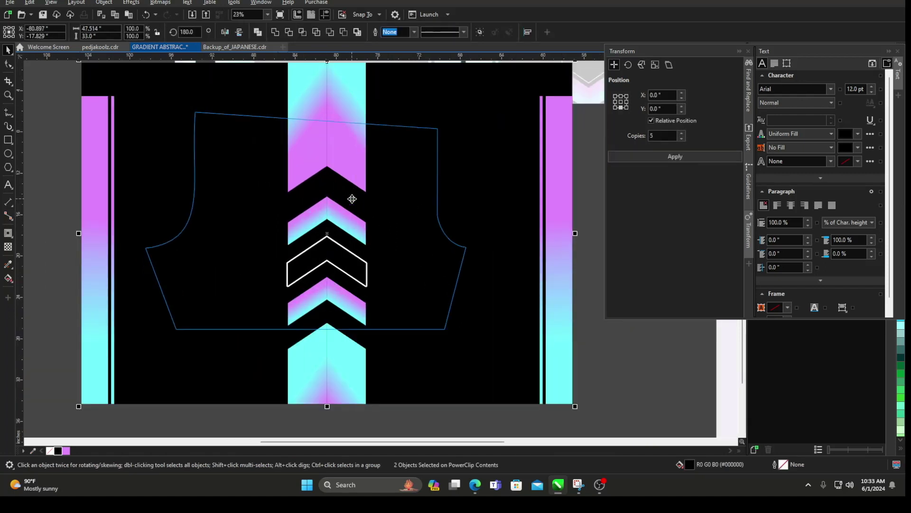
scroll(360, 204, down, 2)
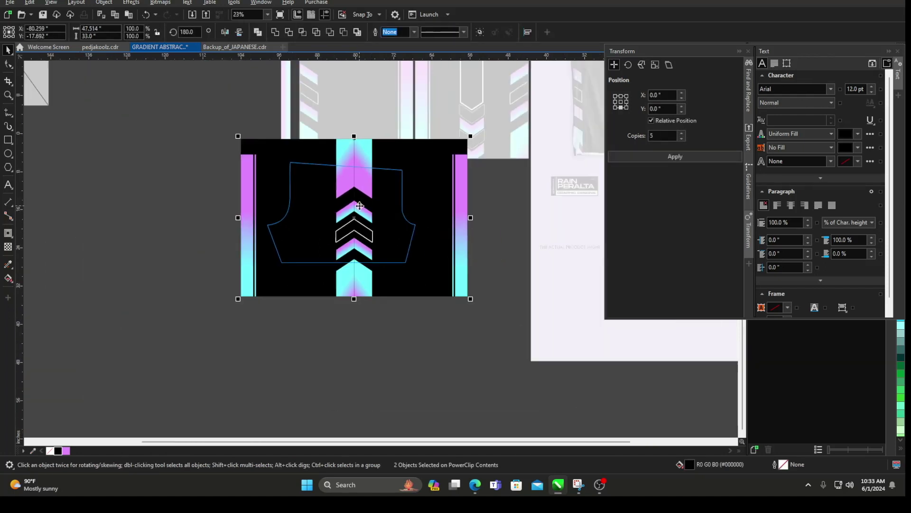
click(207, 193)
ctrl+click(206, 192)
click(170, 190)
scroll(167, 196, down, 1)
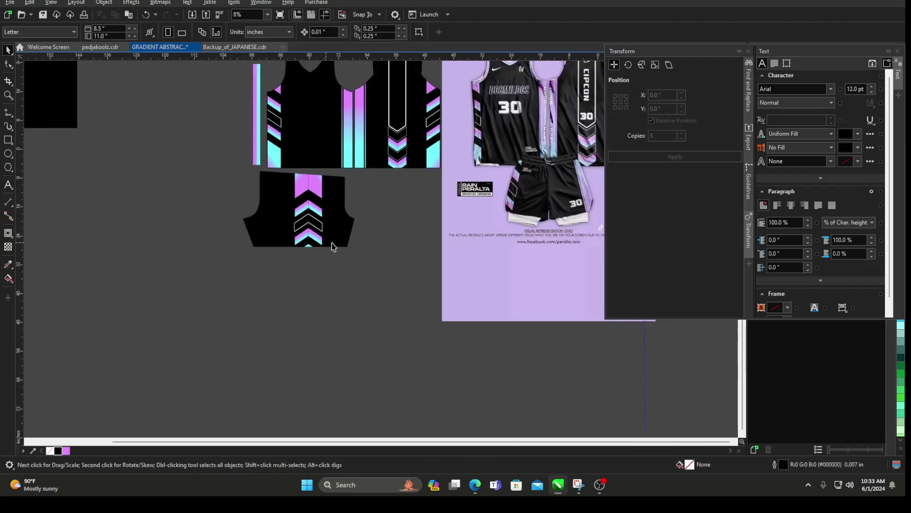
click(526, 192)
drag(527, 191, 541, 190)
scroll(338, 245, down, 2)
scroll(475, 174, up, 2)
drag(429, 206, 442, 182)
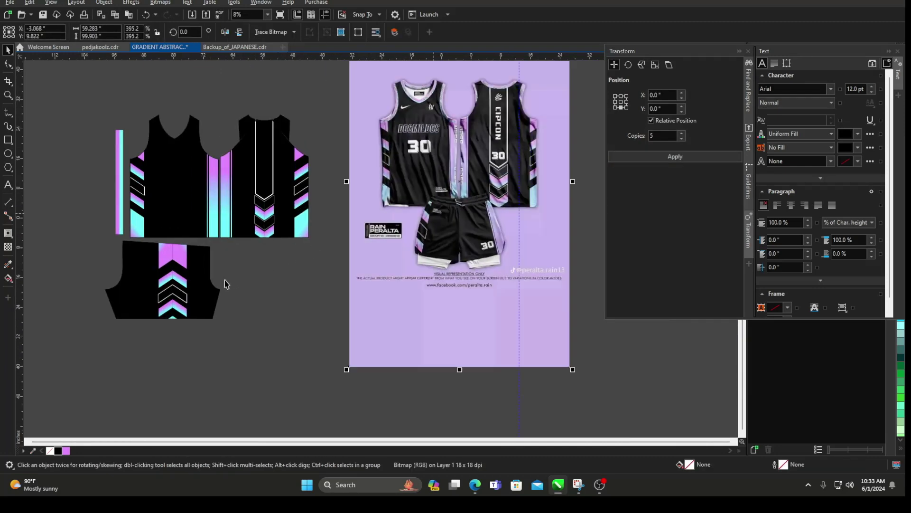
scroll(170, 280, up, 2)
click(177, 280)
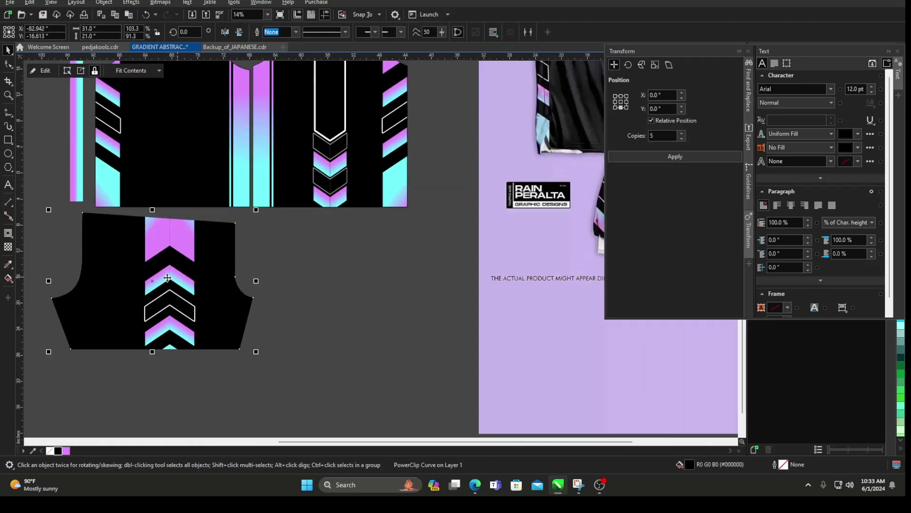
scroll(167, 278, down, 2)
right_click(265, 283)
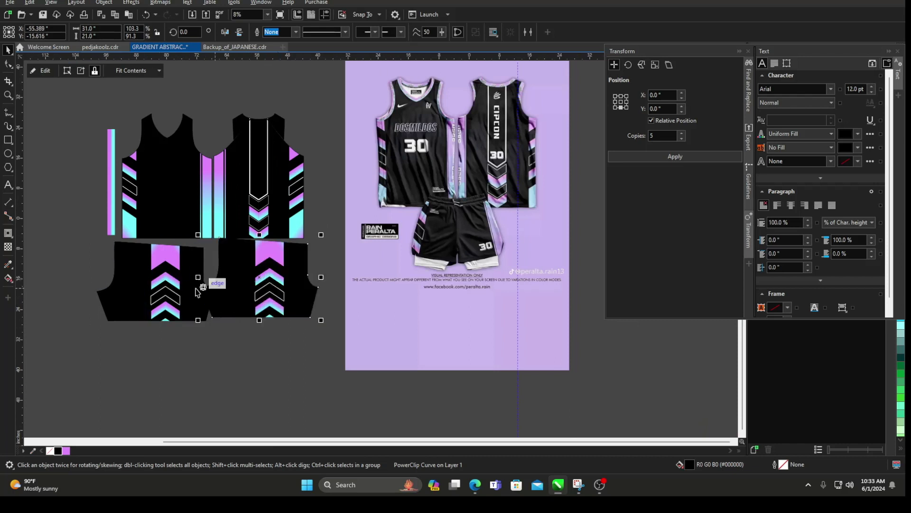
key(Delete)
Inside the shorts' PowerClip, draw a rectangle about 25 inches wide across the waist, set its height to 4 inches and fill it black
click(160, 276)
right_click(159, 275)
click(187, 195)
scroll(137, 264, up, 2)
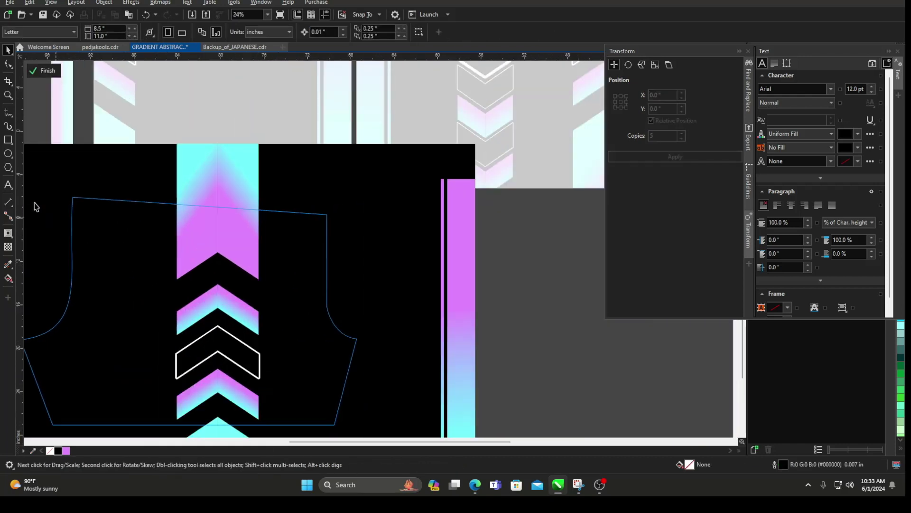
click(9, 141)
mouse_move(60, 171)
mouse_down()
mouse_move(155, 230)
mouse_move(336, 214)
mouse_up()
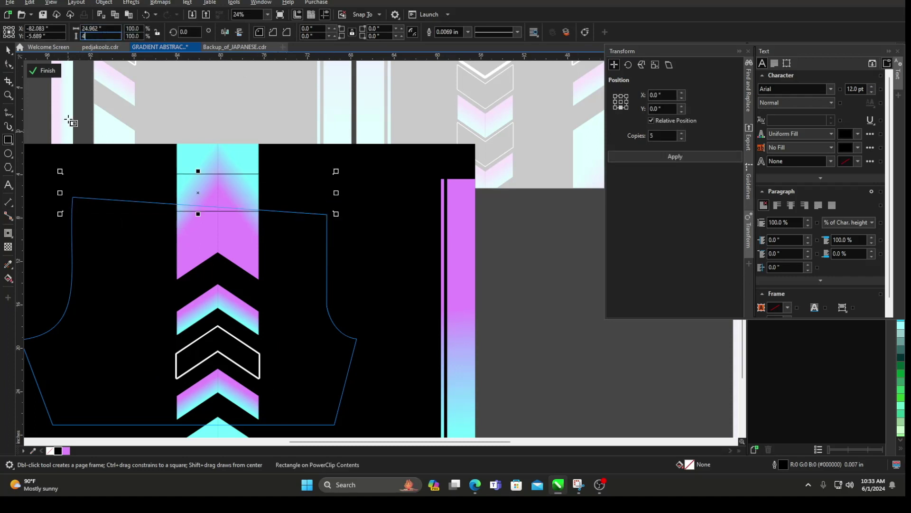
key(Return)
click(7, 50)
click(58, 450)
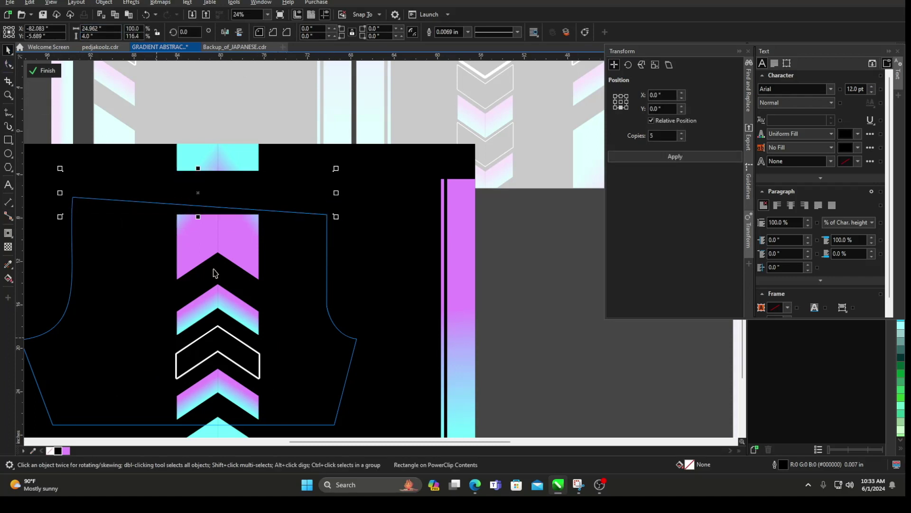
Rotate and position the black band along the shorts' slanted waistline, and finish editing the PowerClip
click(304, 197)
drag(334, 195, 309, 227)
right_click(568, 284)
click(576, 289)
scroll(280, 258, down, 3)
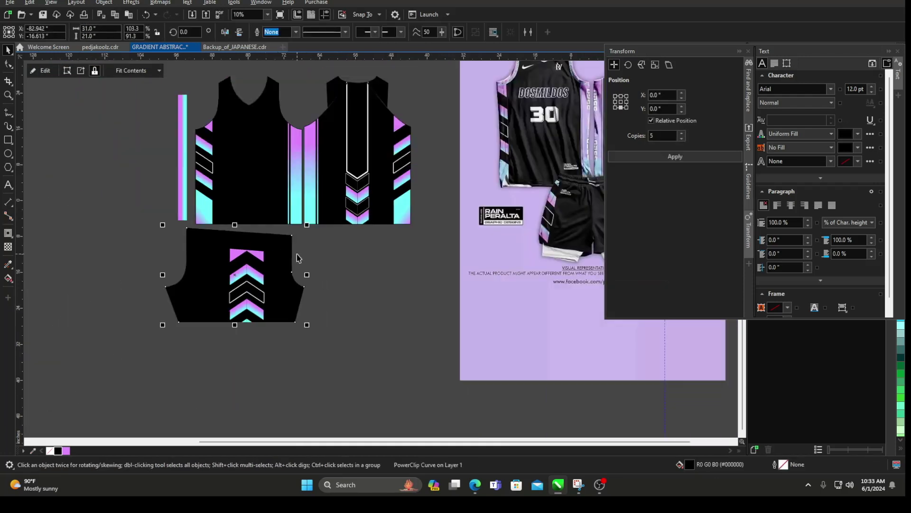
scroll(132, 299, up, 1)
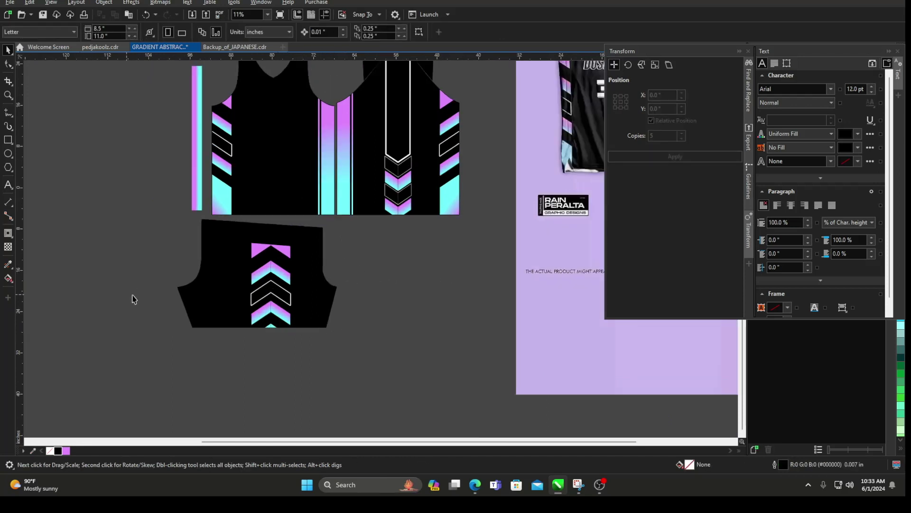
scroll(335, 304, down, 1)
scroll(284, 246, up, 1)
Reopen the shorts' PowerClip contents and nudge both design rectangles upward toward the waistband
right_click(266, 228)
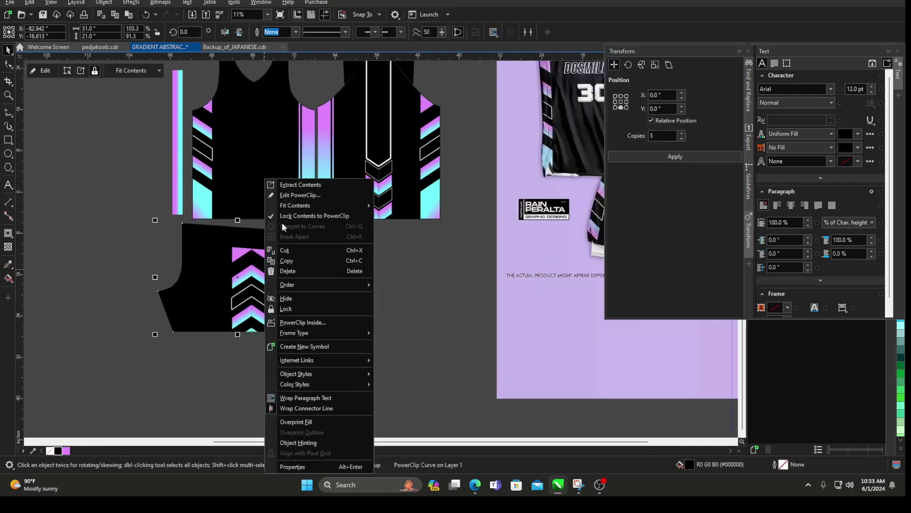
click(290, 195)
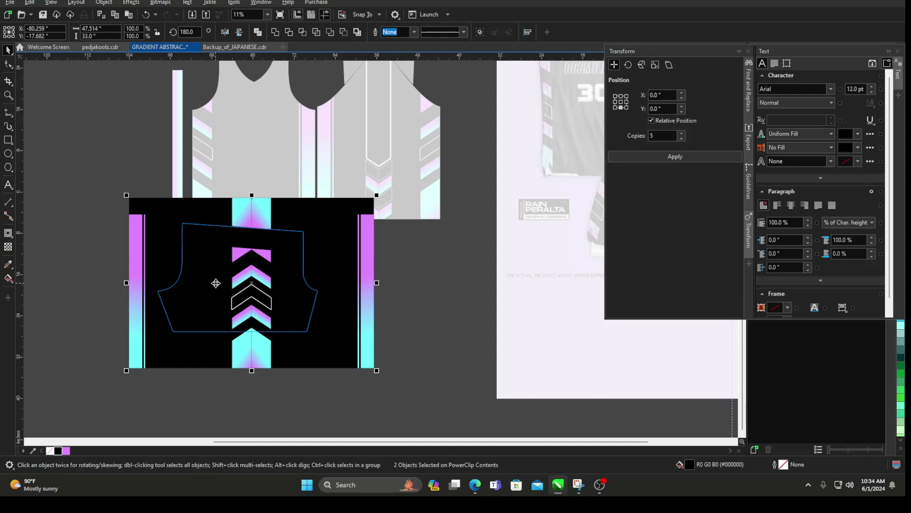
key(Up)
key(Up)
key(Up)
key(Up)
key(Up)
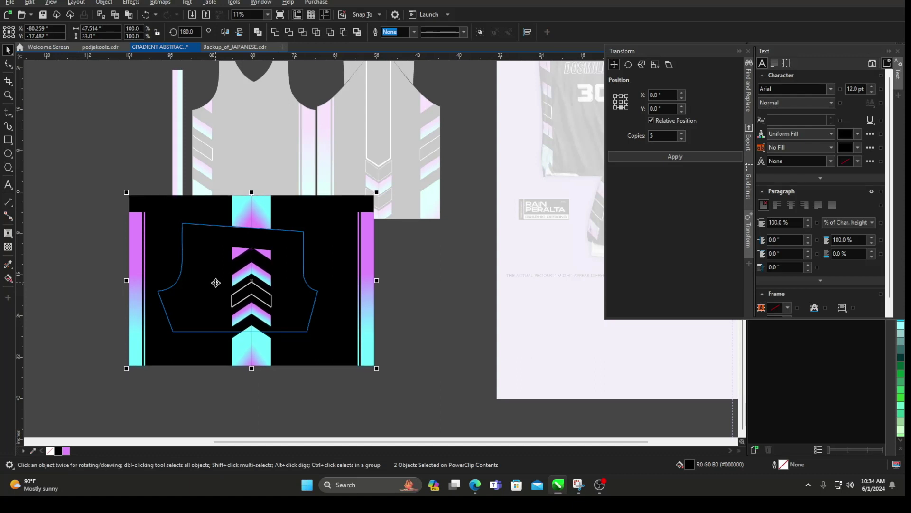
key(Up)
key(Up)
key(Up)
Edit the right design rectangle's nested PowerClip, delete its lowest gradient stripe and finish editing it
right_click(342, 270)
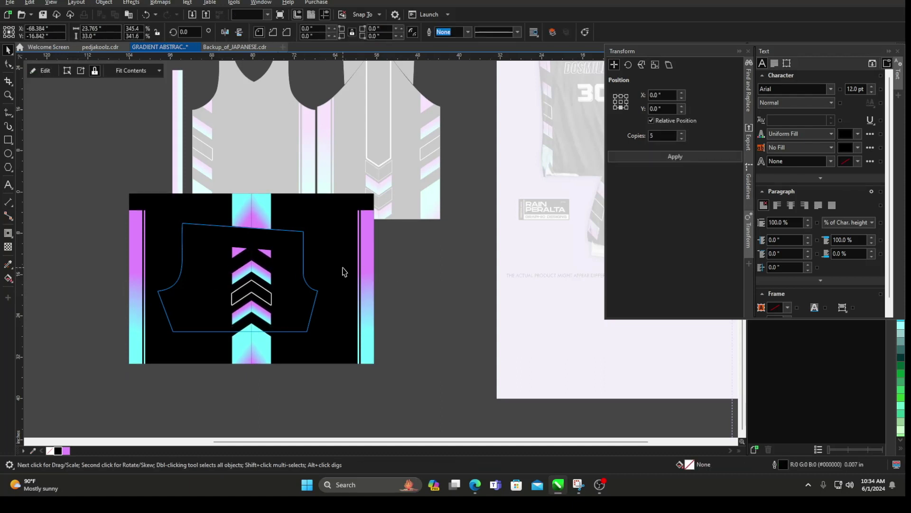
click(379, 181)
click(257, 369)
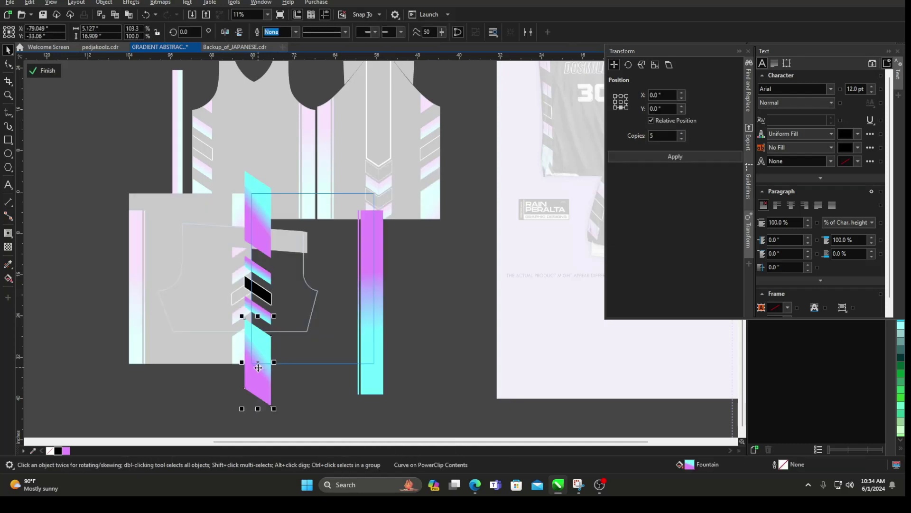
right_click(258, 367)
click(246, 392)
key(Delete)
right_click(445, 275)
click(461, 281)
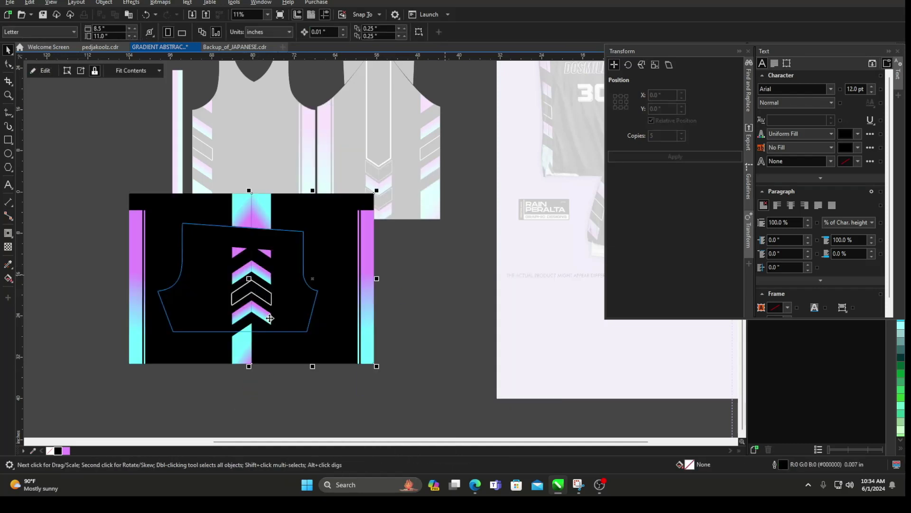
Delete the matching lowest gradient stripe inside the left design rectangle's nested PowerClip and finish editing it
click(213, 315)
right_click(212, 315)
mouse_move(244, 32)
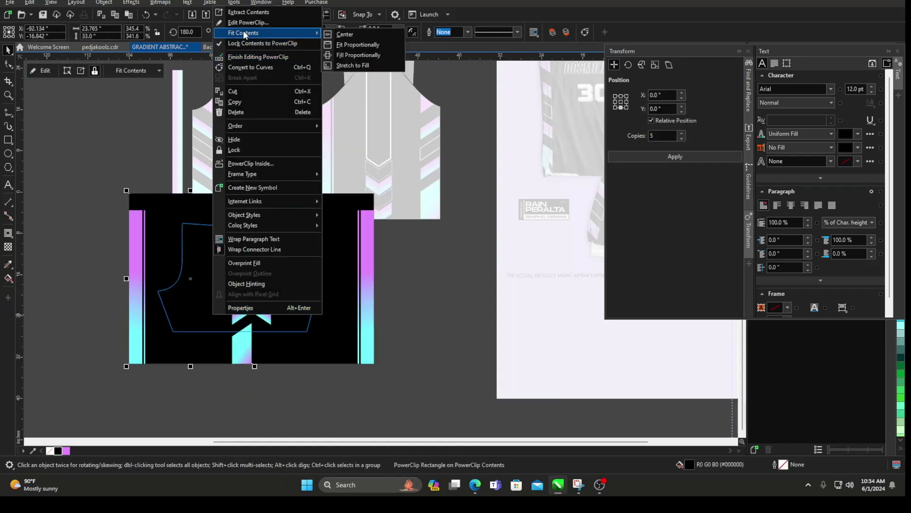
click(237, 23)
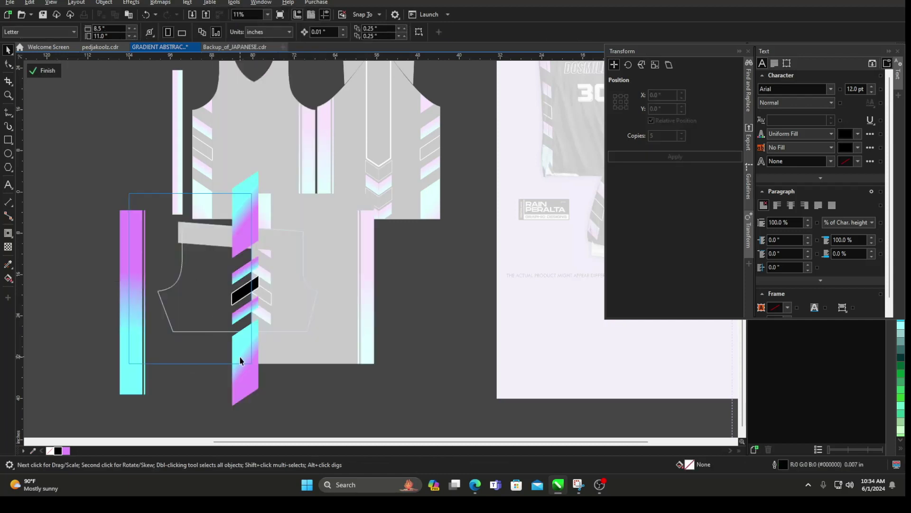
right_click(372, 281)
click(400, 287)
Inspect the centre seam of the chevrons and finish editing the shorts' PowerClip
click(288, 370)
scroll(252, 289, up, 2)
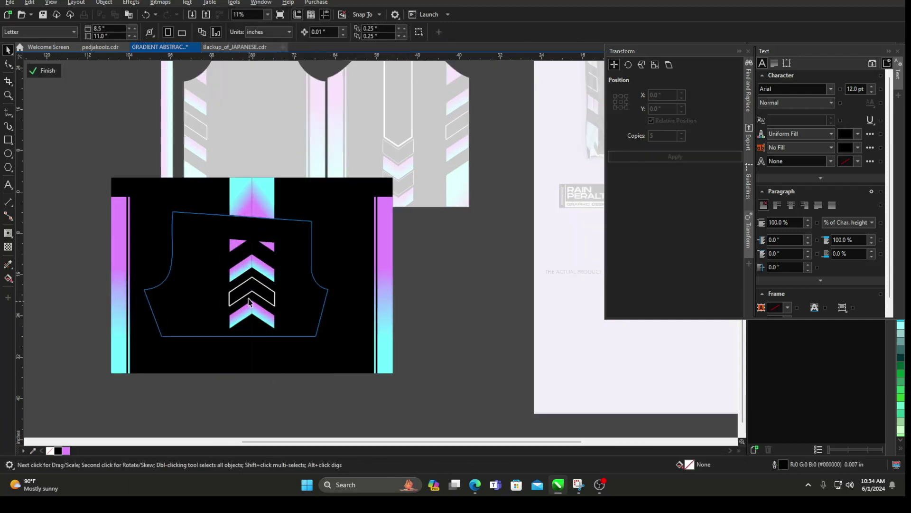
scroll(253, 291, up, 5)
scroll(252, 294, down, 5)
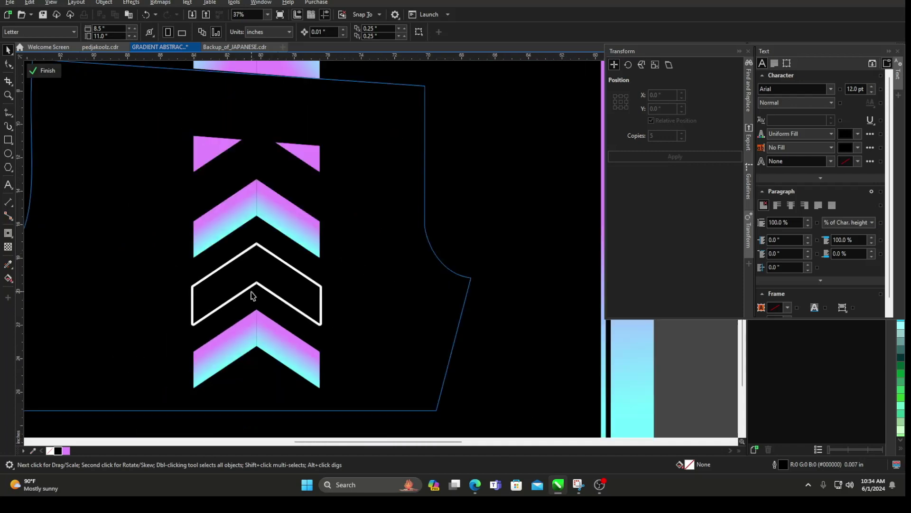
scroll(237, 322, up, 6)
scroll(262, 327, down, 10)
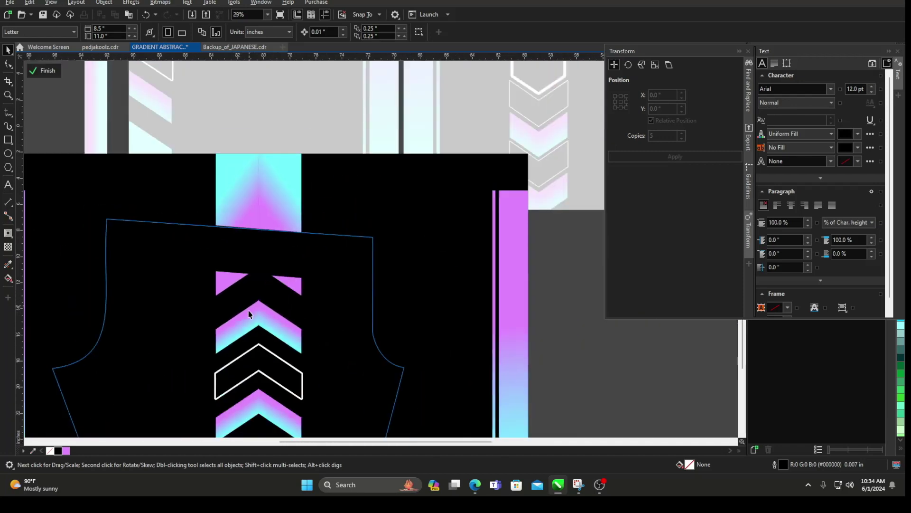
right_click(359, 304)
click(382, 310)
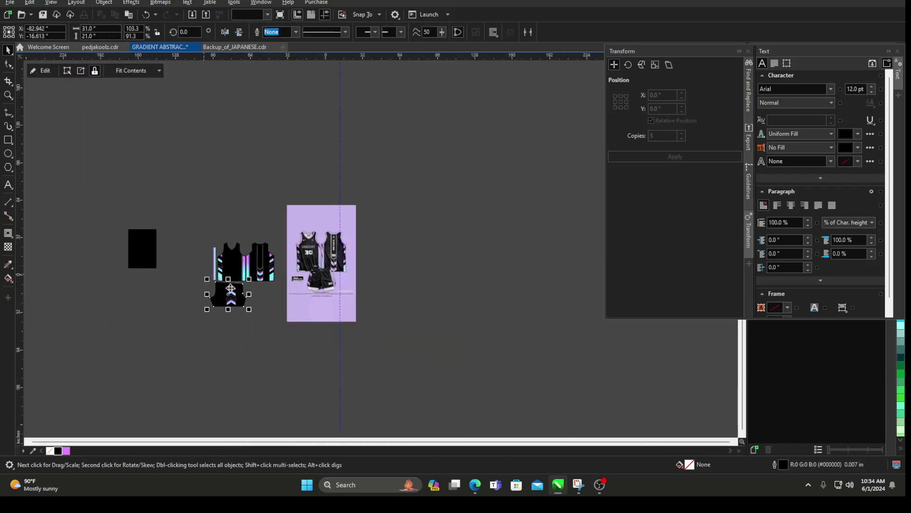
Duplicate the shorts piece to the right, mirror the copy horizontally and place it beside the original
scroll(223, 294, up, 4)
drag(203, 300, 374, 314)
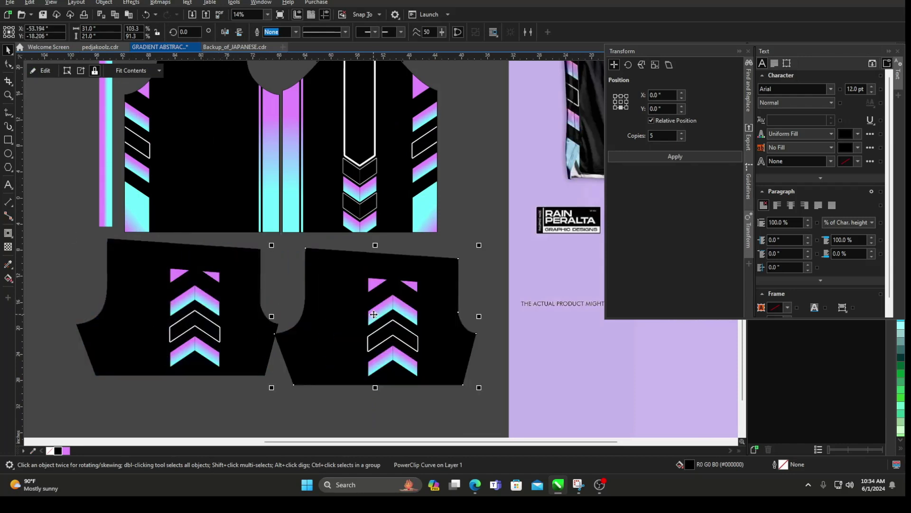
click(224, 32)
scroll(319, 276, up, 2)
drag(306, 329, 316, 313)
Inside the copied shorts' PowerClip, mirror both design rectangles horizontally so the gradient side stripes meet in the middle
right_click(421, 288)
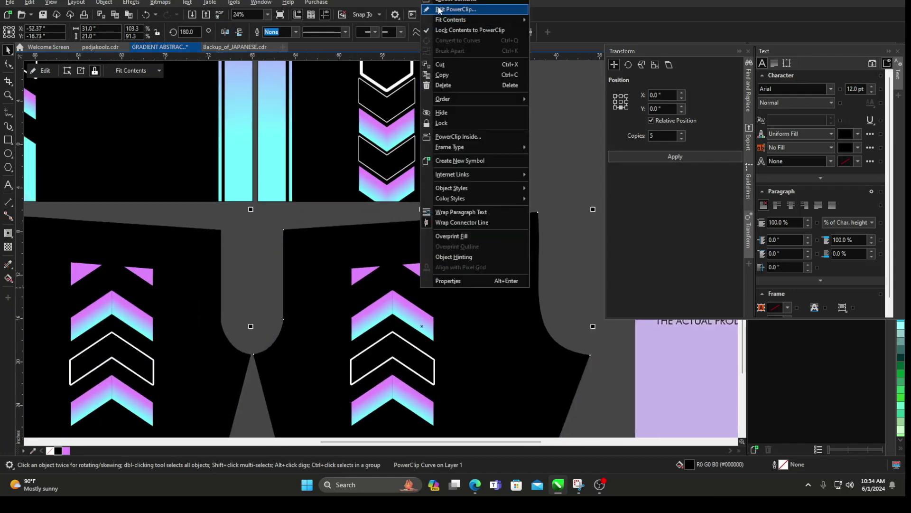
click(456, 9)
scroll(394, 210, up, 2)
click(390, 205)
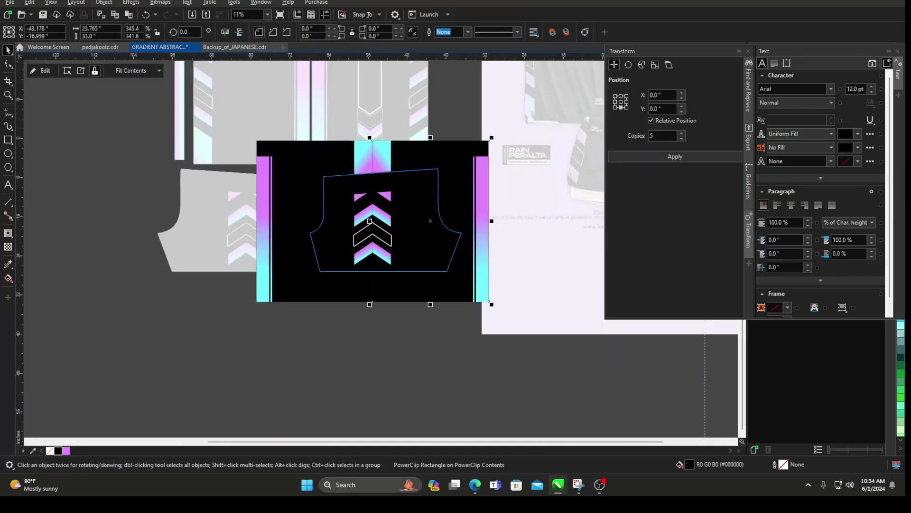
click(225, 32)
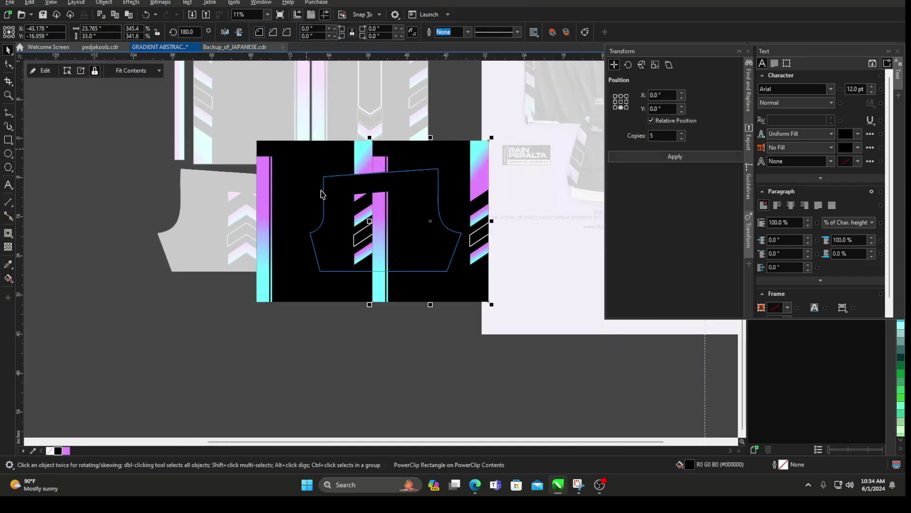
click(266, 184)
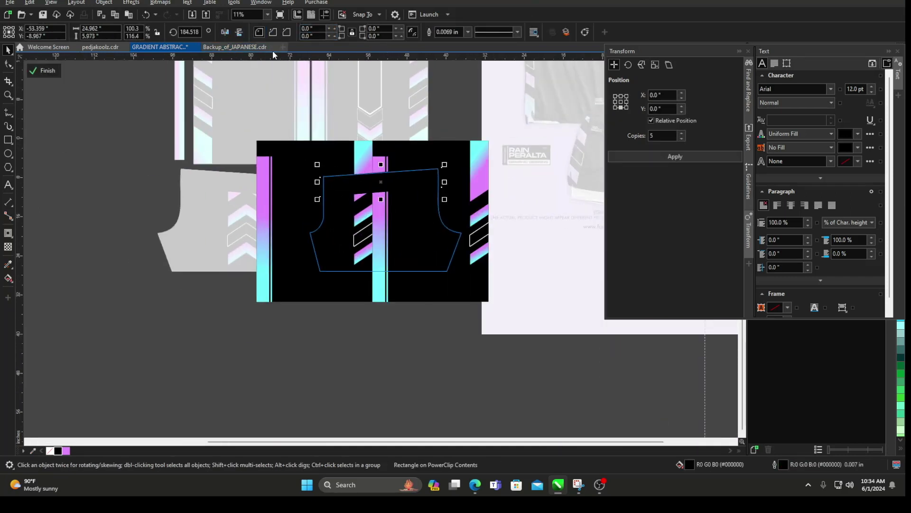
click(225, 31)
scroll(393, 249, up, 4)
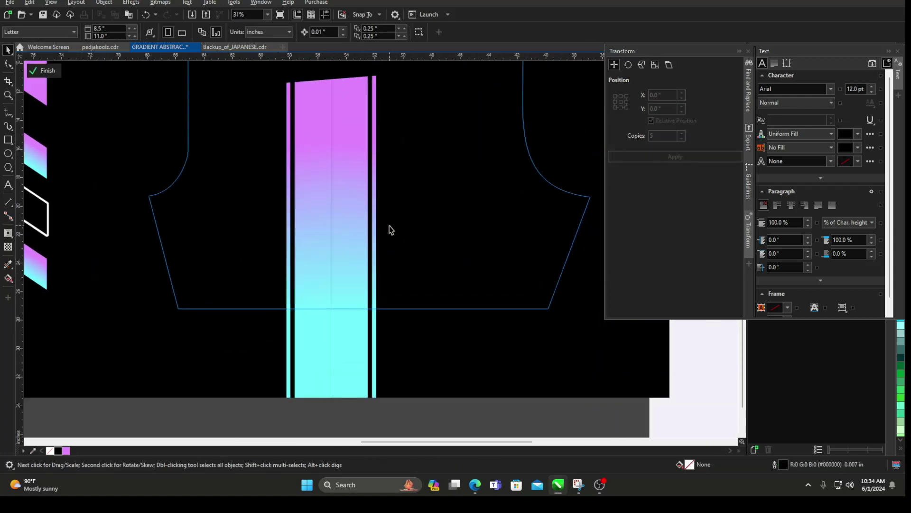
Extract the contents of the right design rectangle in the copied shorts
right_click(341, 184)
click(372, 179)
scroll(377, 188, down, 4)
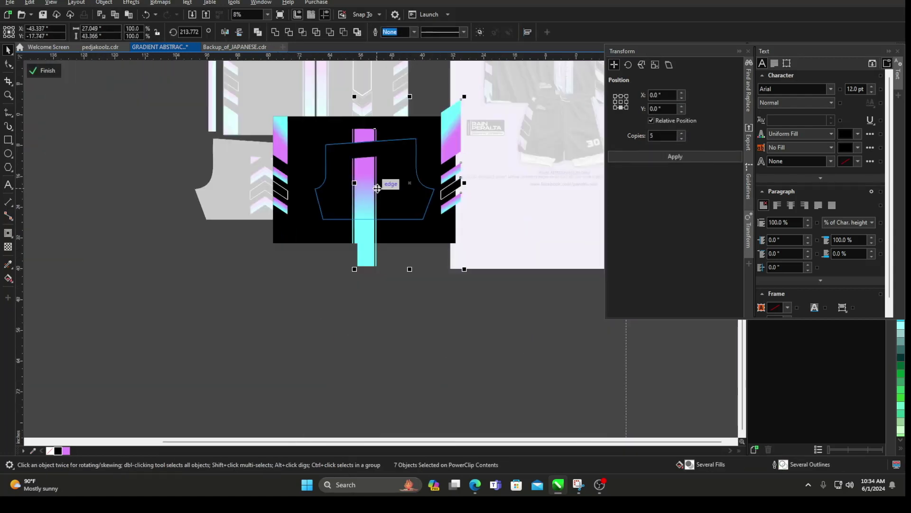
Delete the emptied right rectangle, the extracted chevron stripes and the left design rectangle, keeping the vertical gradient stripes and waistband
click(417, 236)
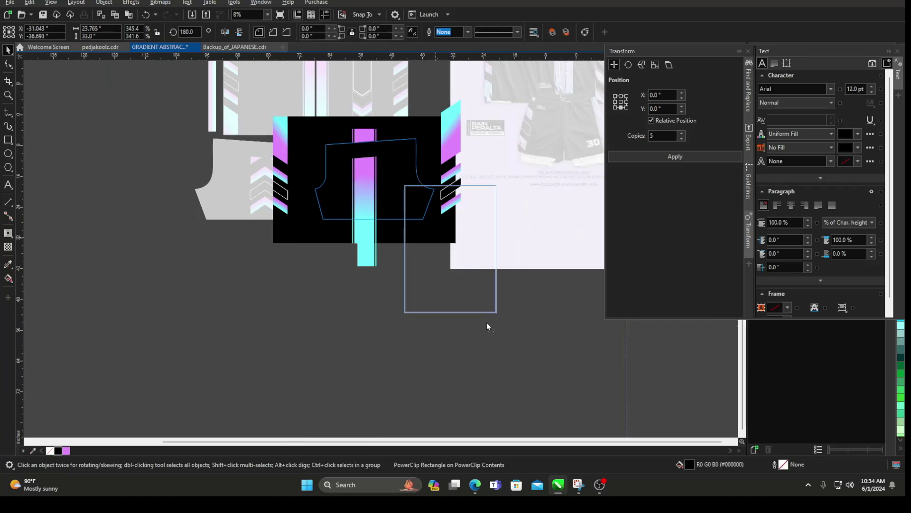
drag(486, 323, 396, 118)
scroll(402, 220, up, 3)
key(Delete)
scroll(382, 220, down, 4)
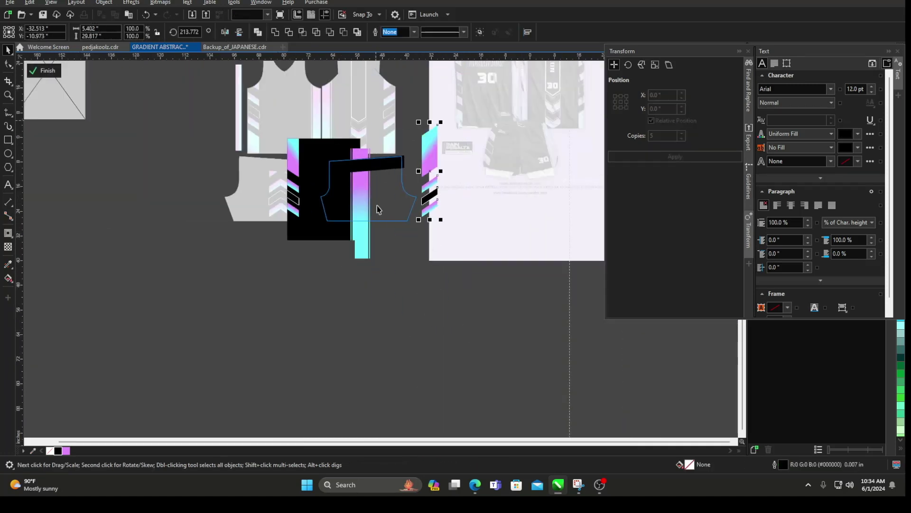
key(Delete)
click(314, 231)
key(Delete)
Select the wide gradient stripe and its thin side line and move them about 1.5 inches right within the shorts outline
drag(370, 244, 338, 136)
scroll(373, 237, up, 3)
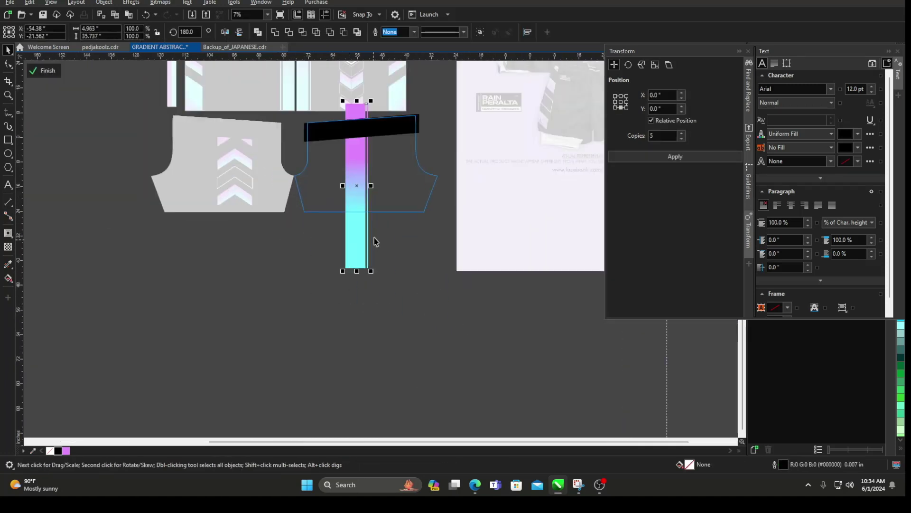
drag(342, 166, 360, 158)
scroll(328, 223, down, 2)
scroll(464, 162, down, 2)
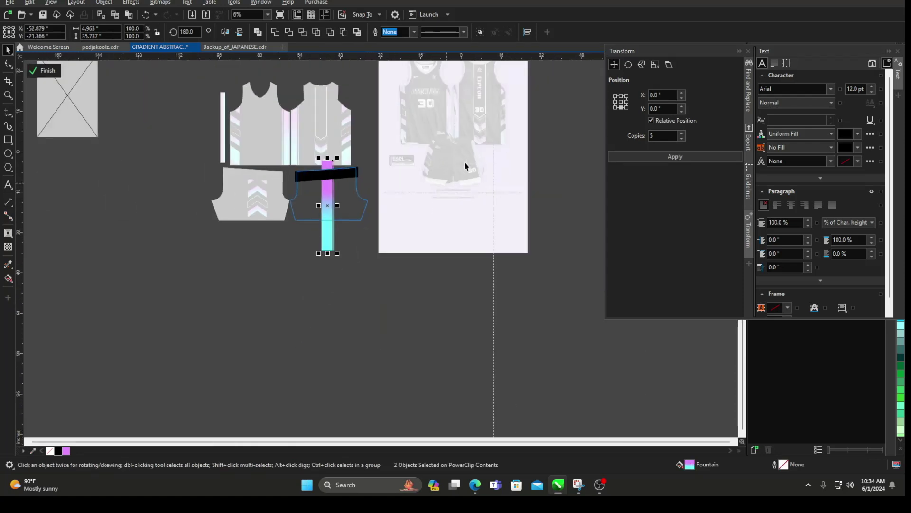
Mirror the wide gradient stripe and its thin side line horizontally, then narrow the pair to about 3.63 inches wide
scroll(467, 158, up, 3)
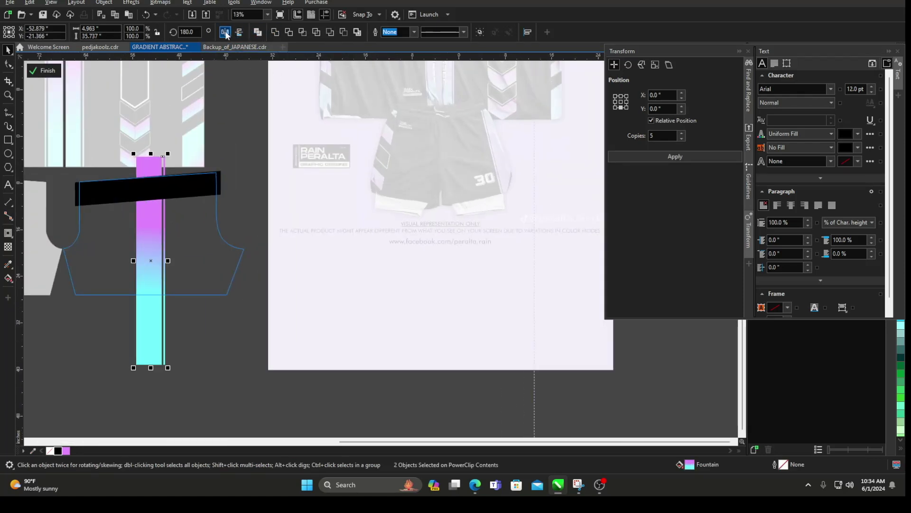
scroll(387, 147, down, 3)
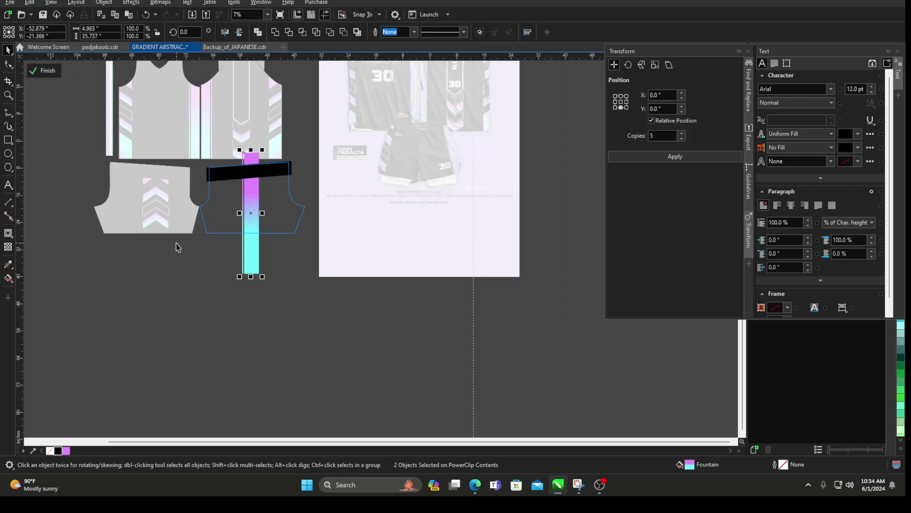
scroll(180, 235, up, 4)
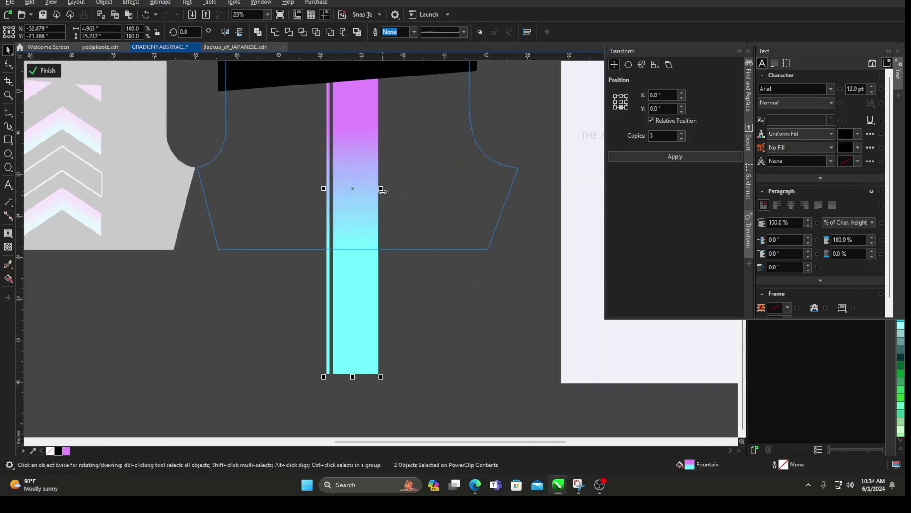
drag(382, 190, 362, 181)
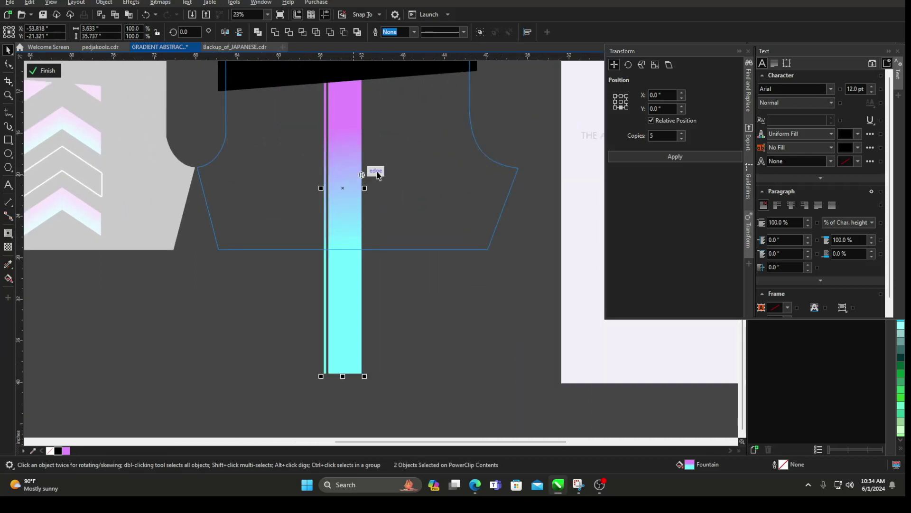
Duplicate the thin gradient line to the opposite side of the wide gradient stripe
click(325, 156)
drag(325, 155, 366, 155)
scroll(345, 186, up, 1)
scroll(345, 186, up, 2)
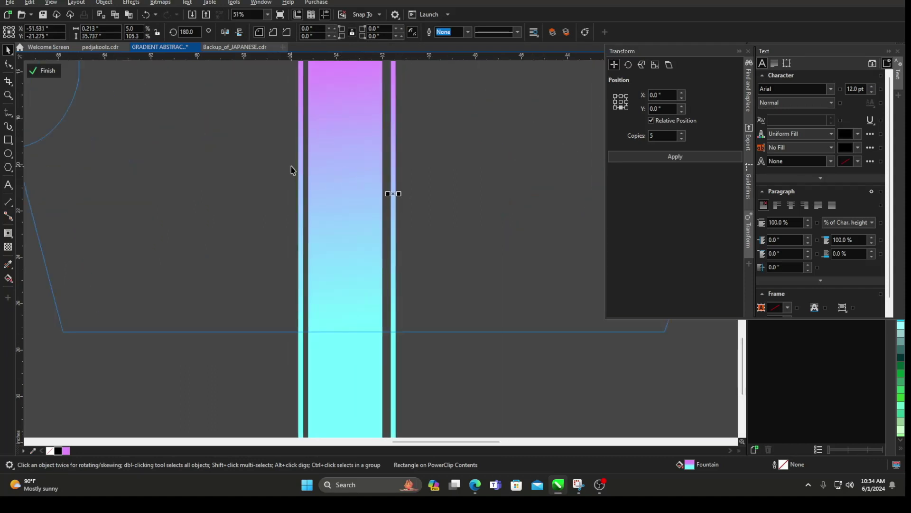
Level the duplicated thin line with the original and shift it about 0.15 inches toward the wide stripe to even the gaps
shift+click(301, 166)
click(479, 366)
drag(393, 224, 392, 226)
scroll(383, 232, up, 2)
key(Left)
key(Left)
key(Left)
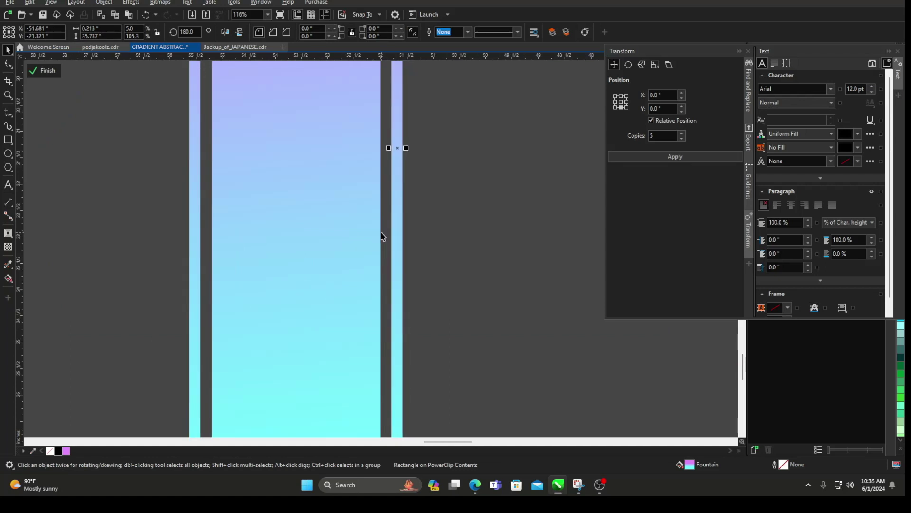
Finish editing the copied shorts' PowerClip and deselect the shorts
scroll(424, 249, down, 1)
right_click(414, 162)
click(465, 166)
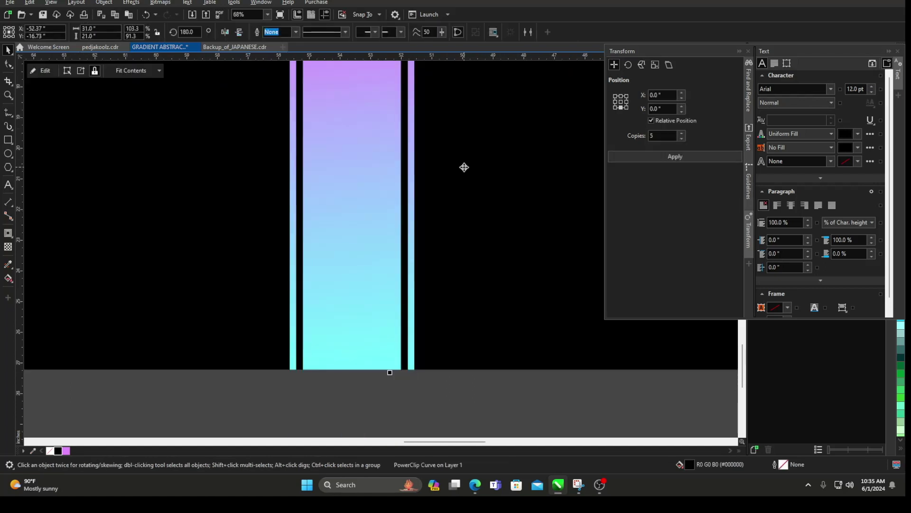
scroll(384, 303, down, 2)
scroll(383, 304, down, 3)
click(424, 306)
Reposition the reference mockup image beside the jersey and shorts pattern pieces, leaving a small gap, and deselect it
drag(502, 250, 528, 250)
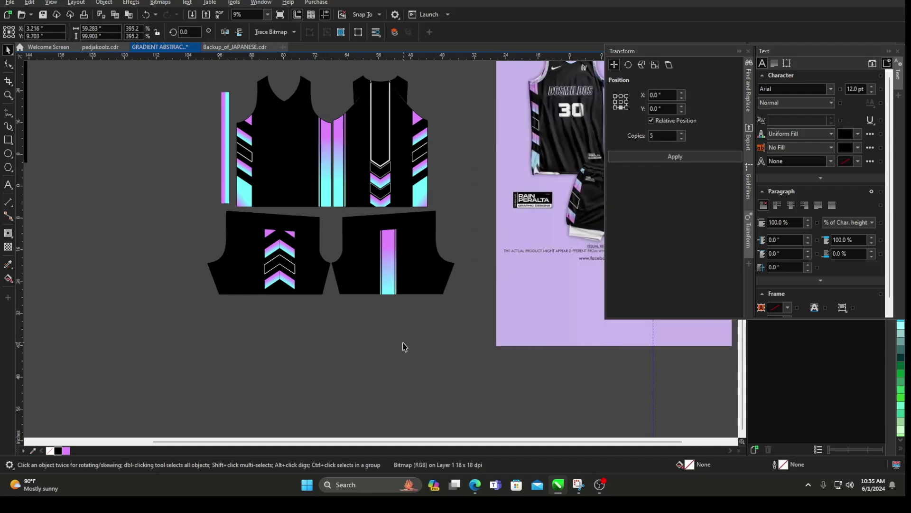
click(404, 347)
scroll(359, 335, down, 1)
scroll(396, 172, up, 4)
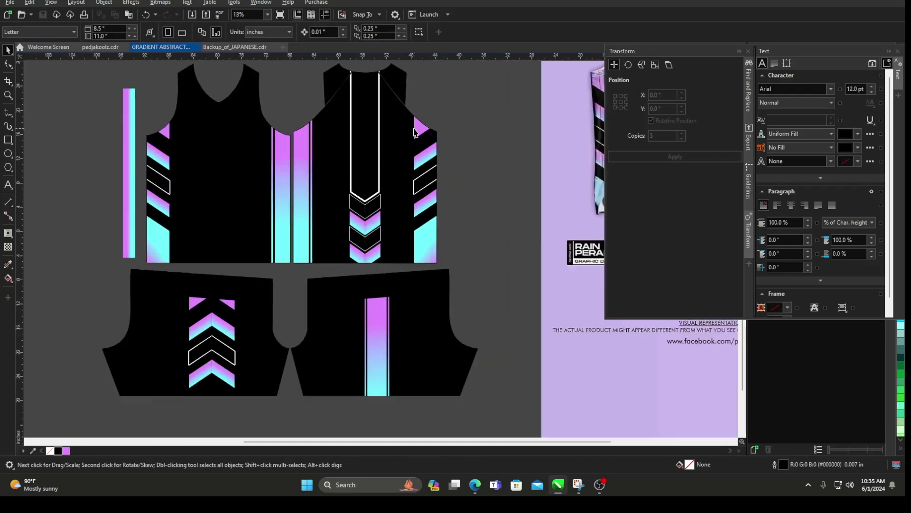
scroll(285, 178, down, 3)
drag(450, 156, 391, 220)
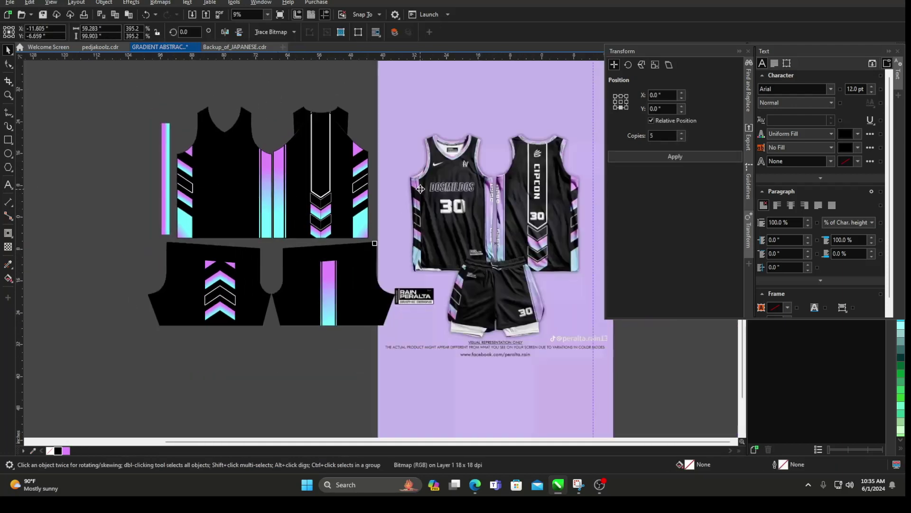
drag(417, 185, 436, 176)
click(366, 108)
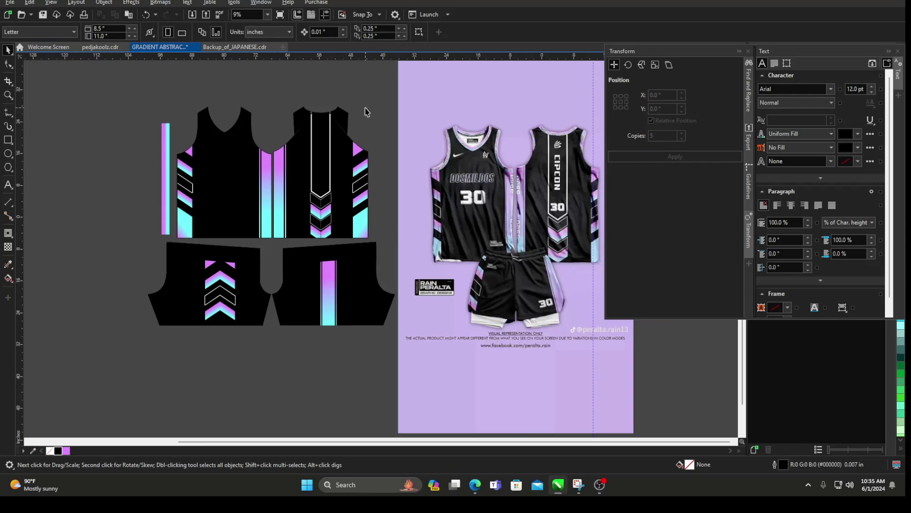
Compare the jersey and shorts pattern pieces with the stripes and lettering on the reference mockup
scroll(450, 145, up, 1)
scroll(525, 190, down, 1)
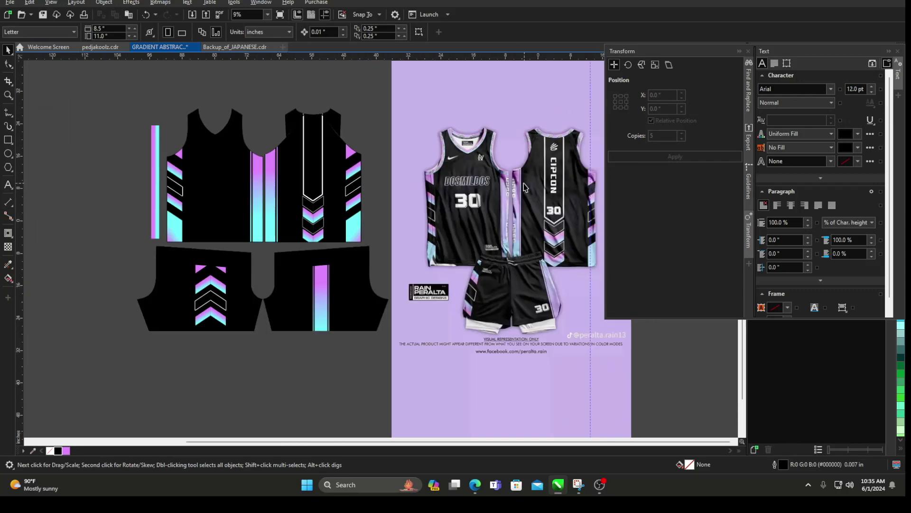
scroll(551, 168, up, 1)
scroll(551, 168, up, 2)
scroll(571, 176, down, 2)
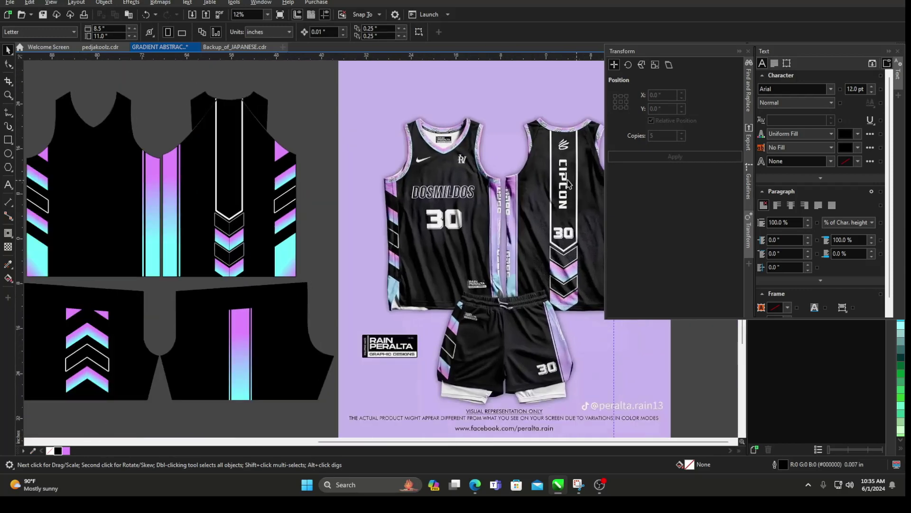
scroll(442, 153, up, 1)
scroll(441, 153, down, 1)
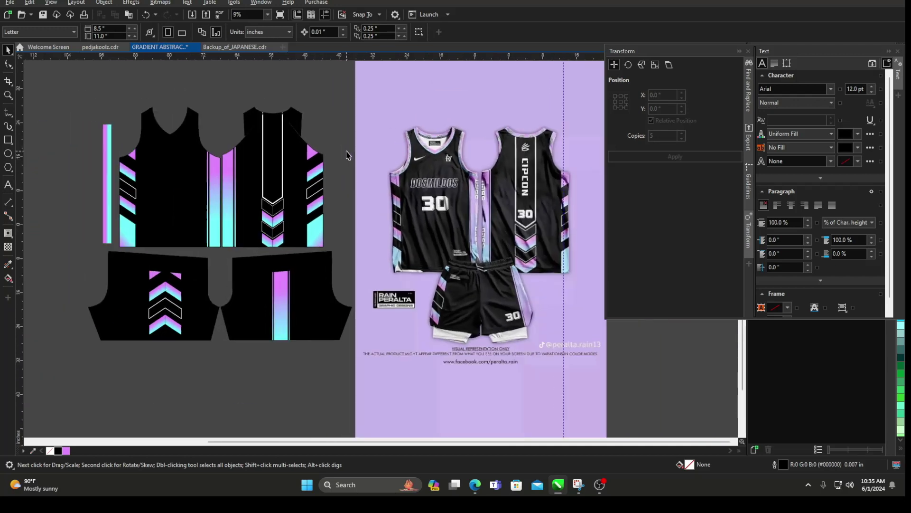
Move the reference mockup image slightly lower beside the pattern pieces and deselect it
drag(436, 119, 437, 127)
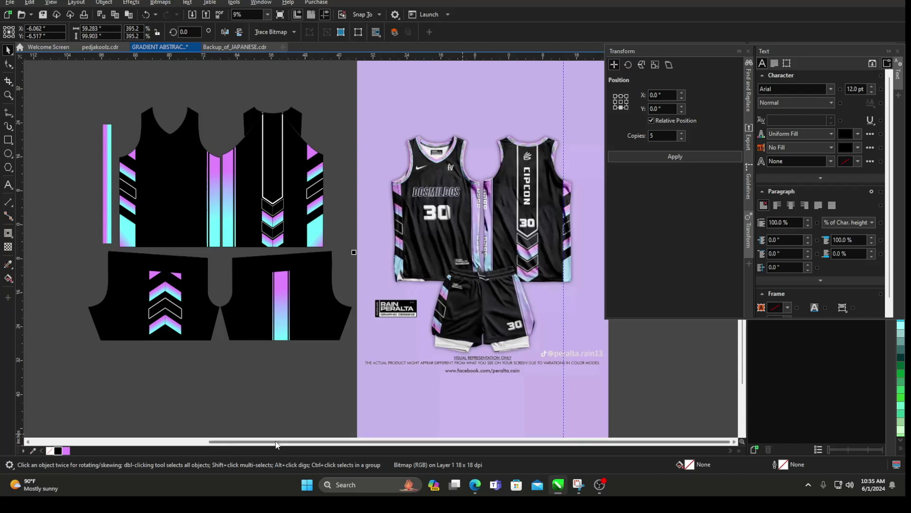
scroll(289, 444, left, 2)
scroll(541, 213, down, 1)
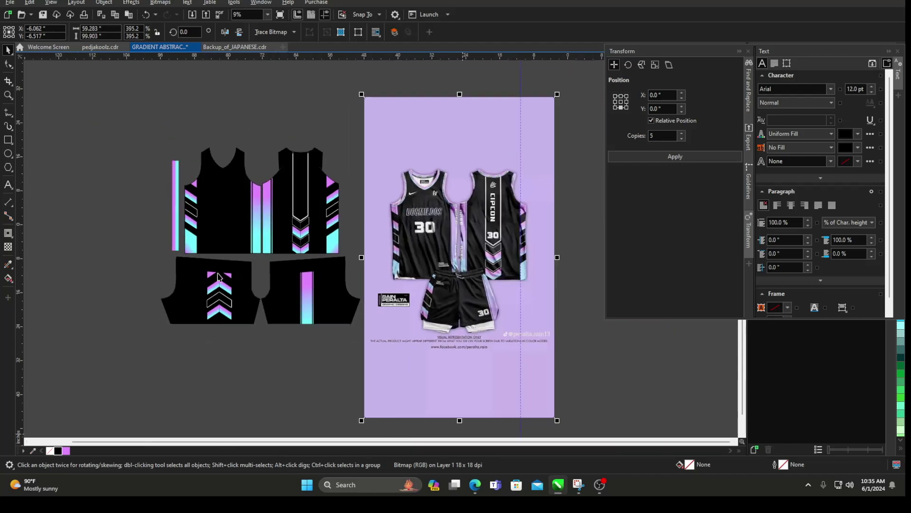
scroll(526, 169, up, 1)
click(229, 96)
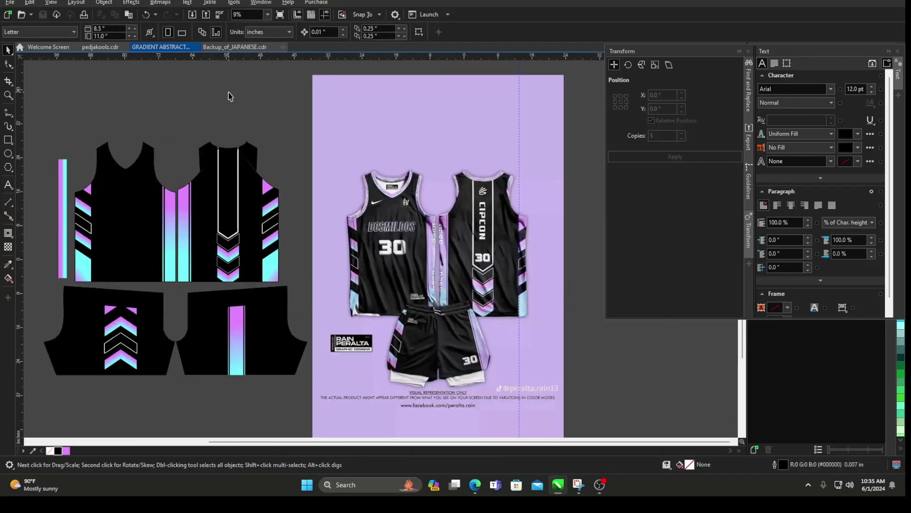